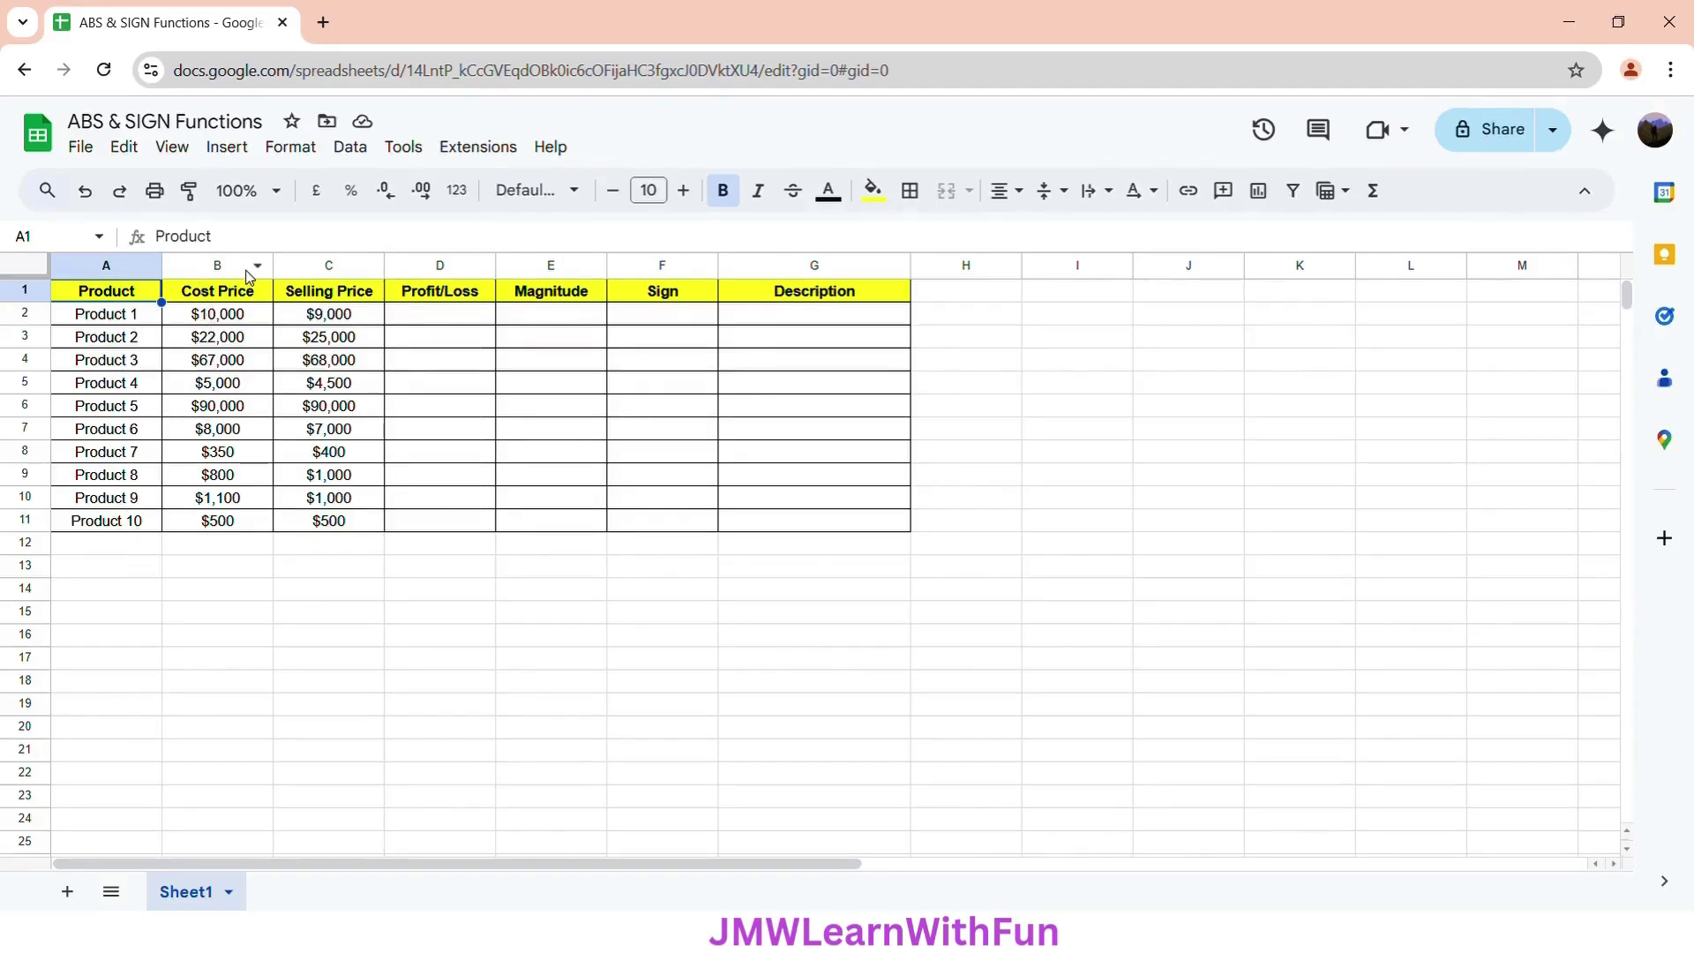
Review the table's column headers from Cost Price through Description.
left_click(249, 299)
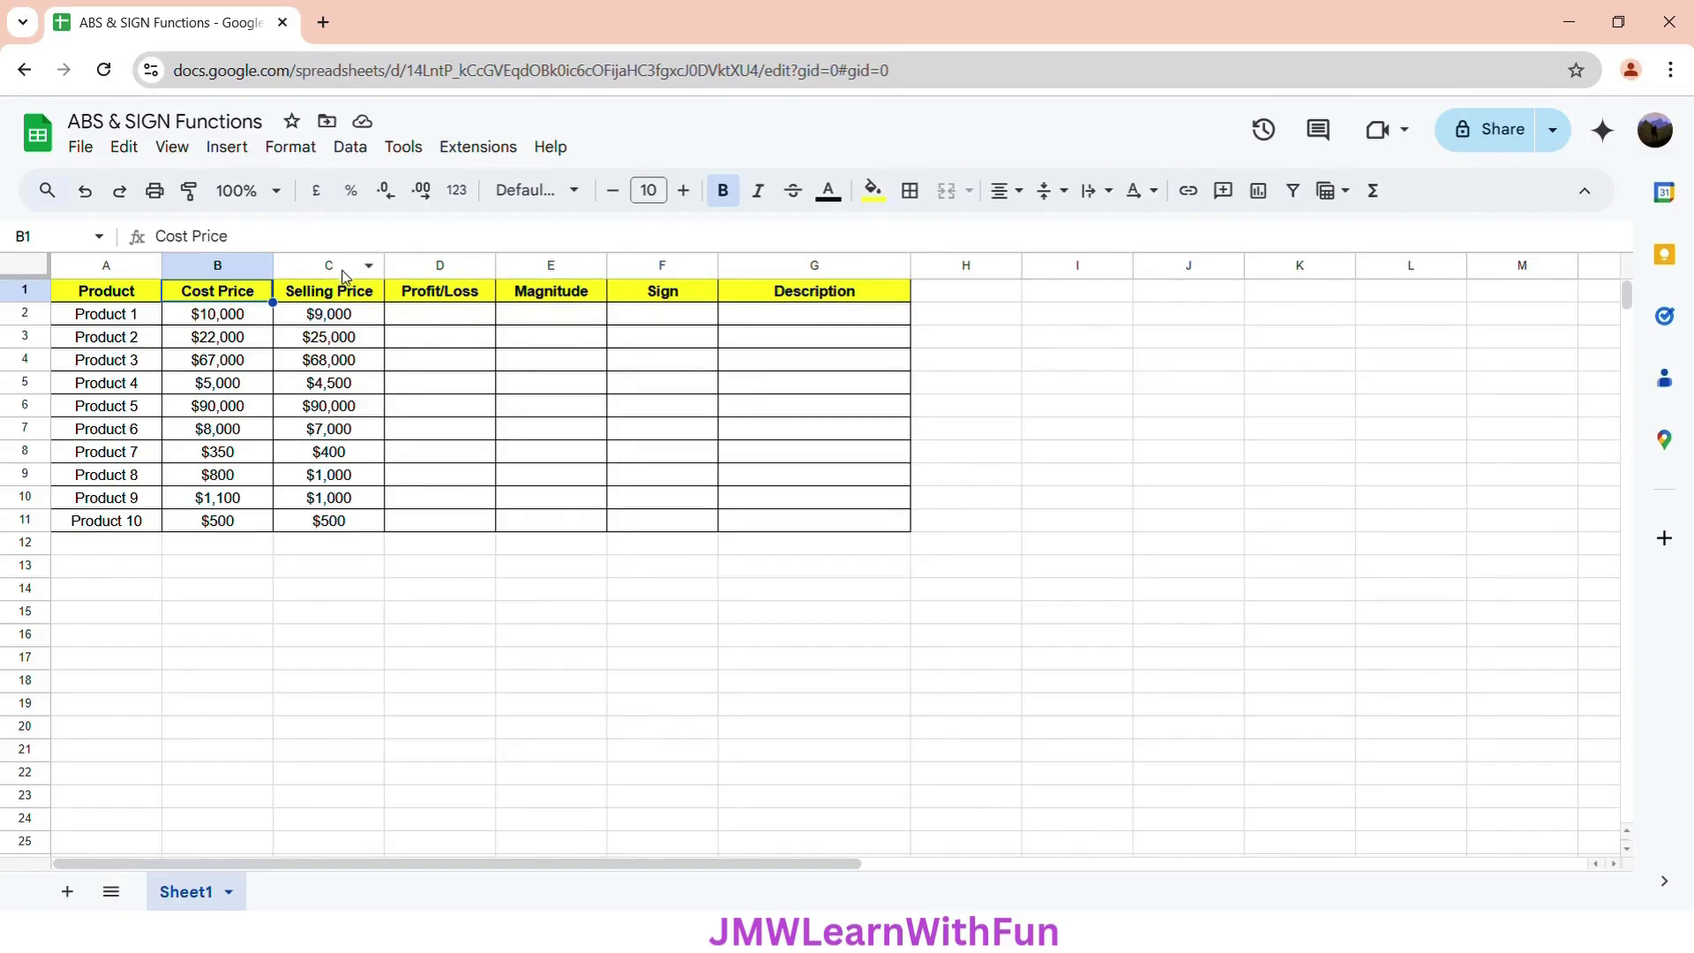
left_click(344, 300)
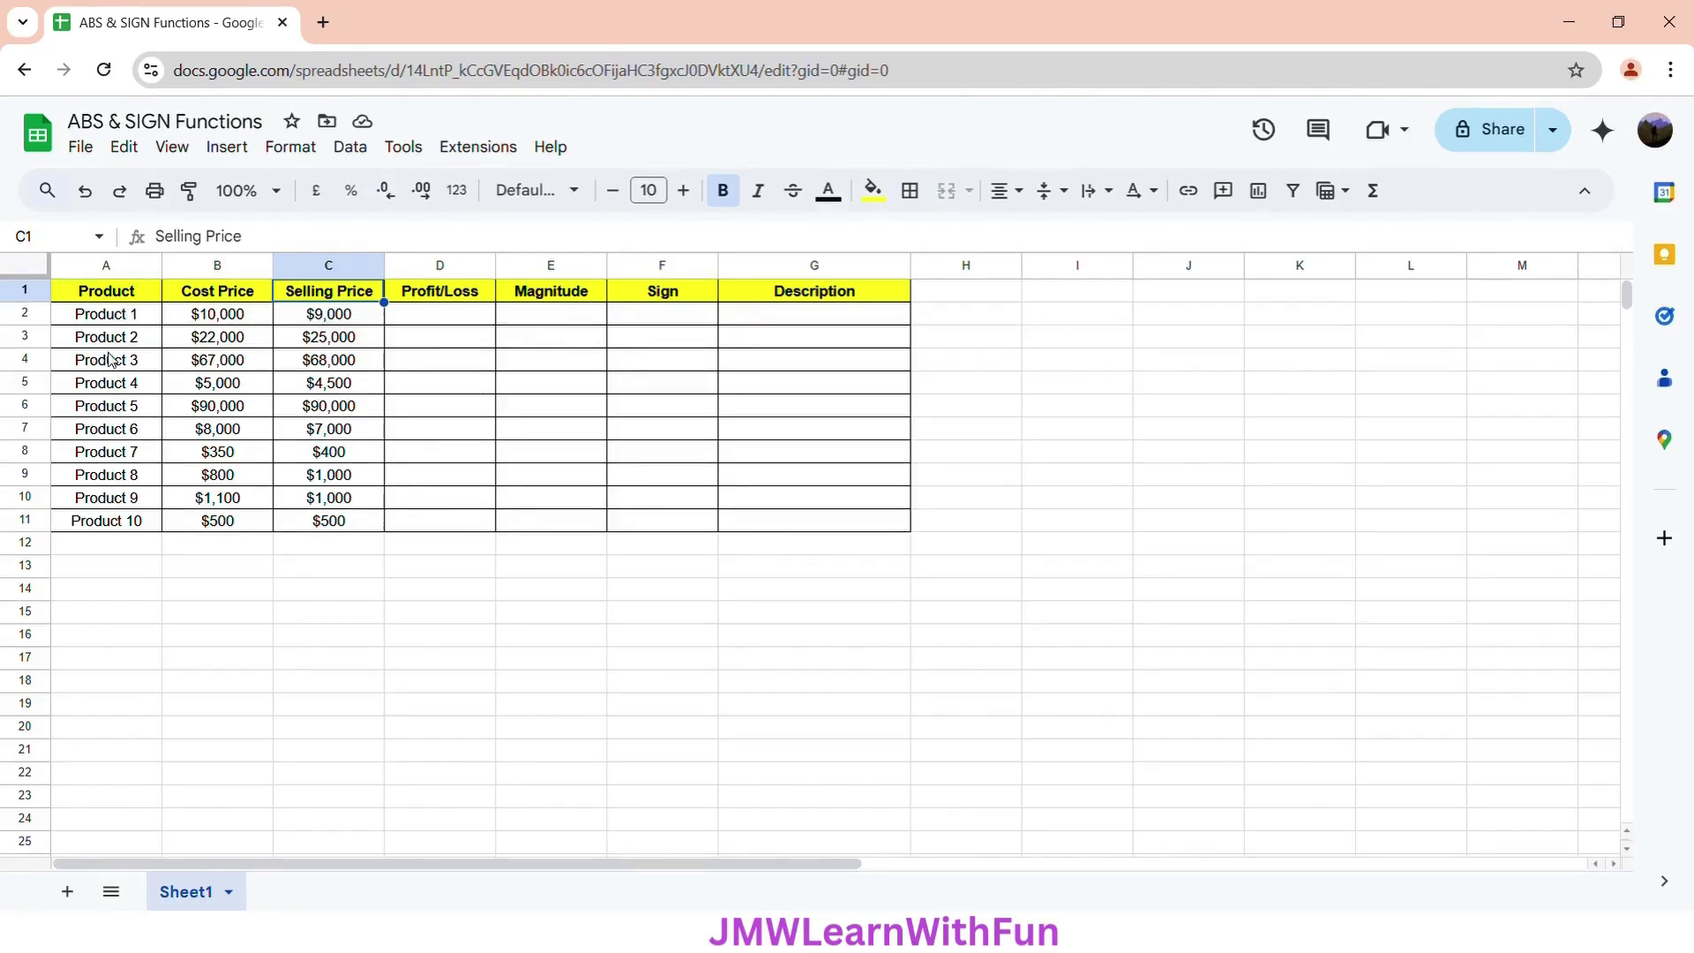
left_click(450, 300)
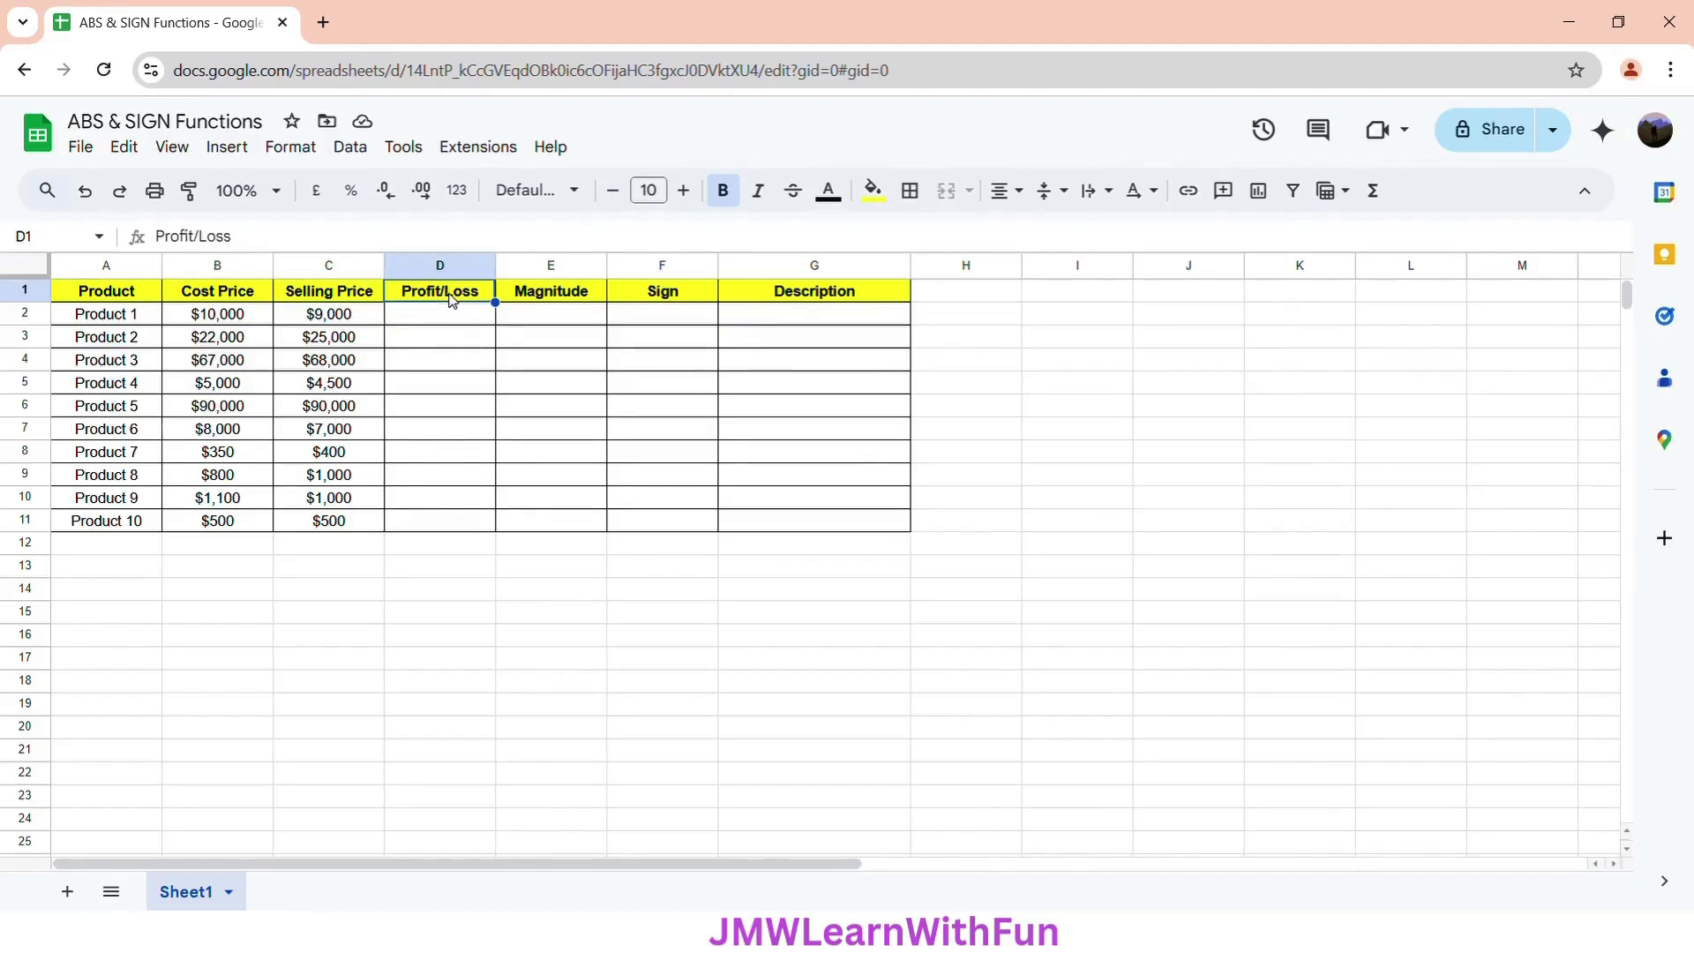
left_click(559, 300)
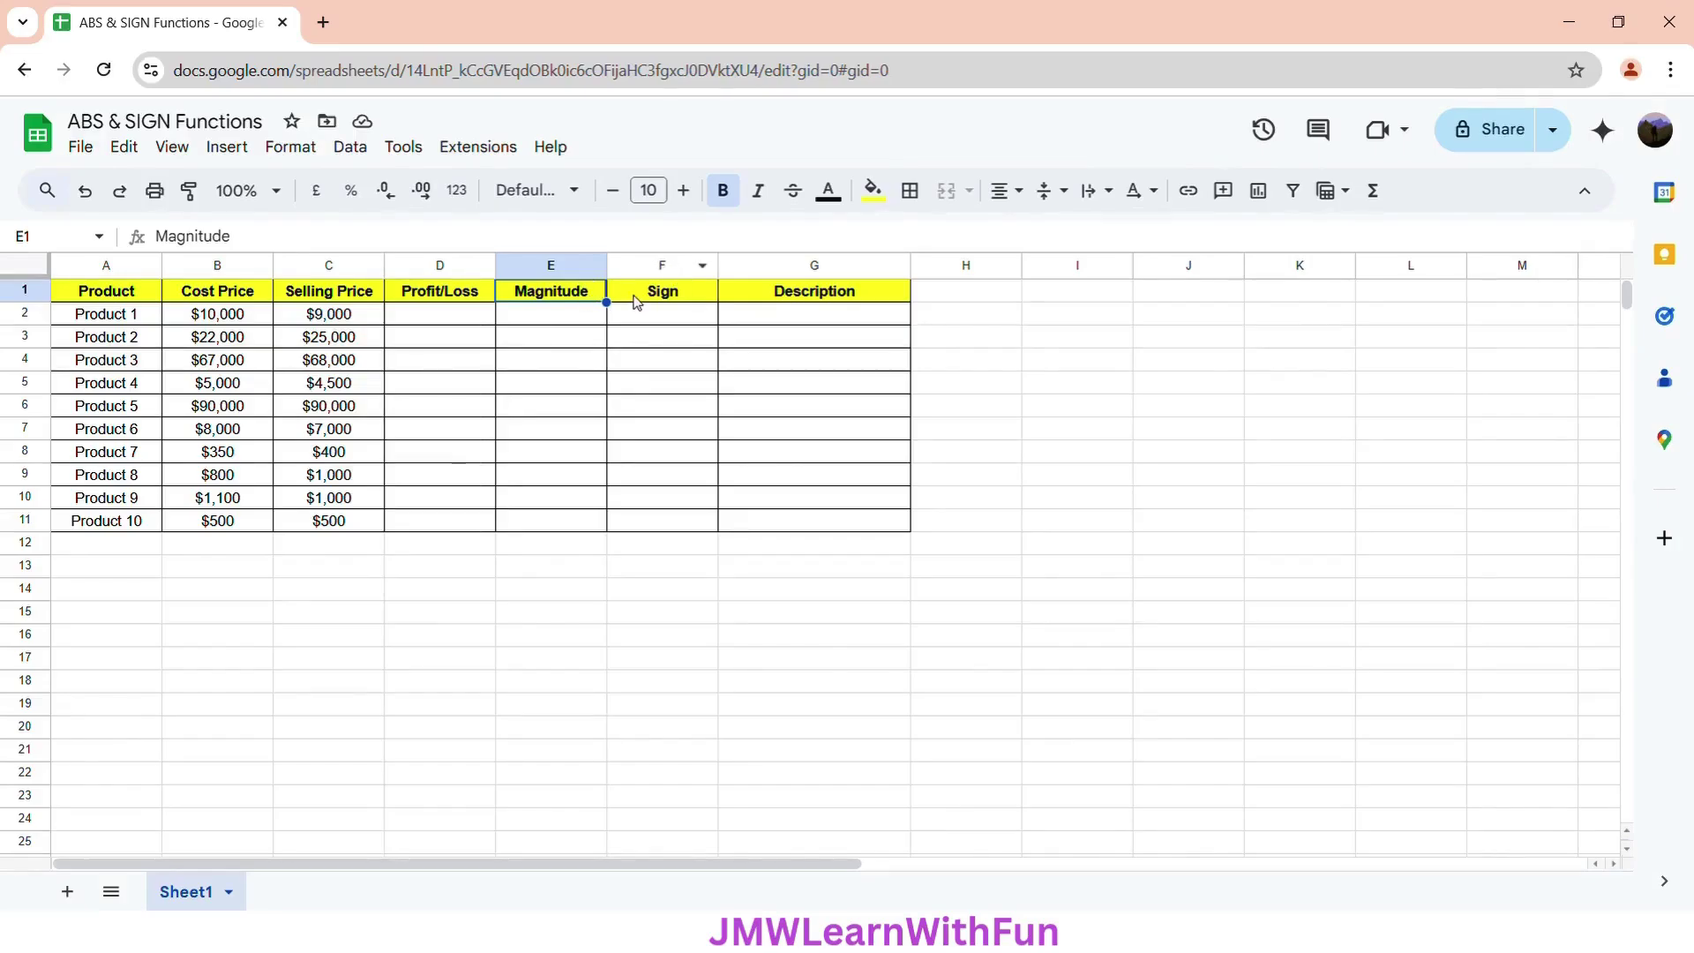
left_click(678, 299)
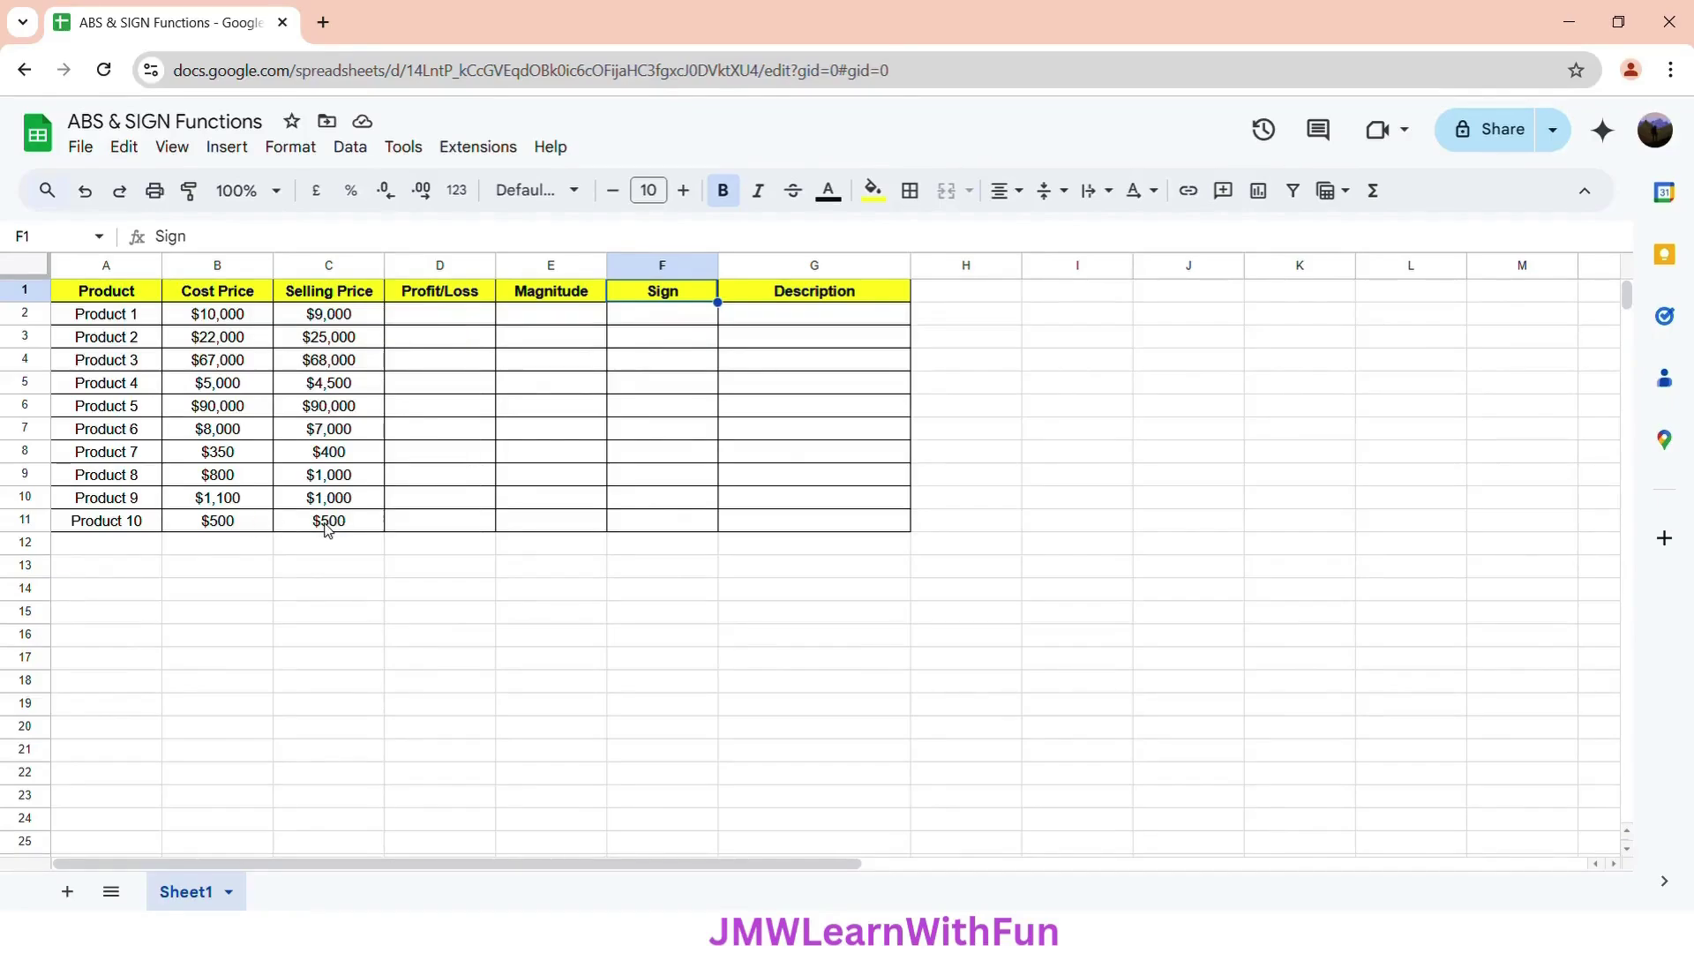
left_click(802, 300)
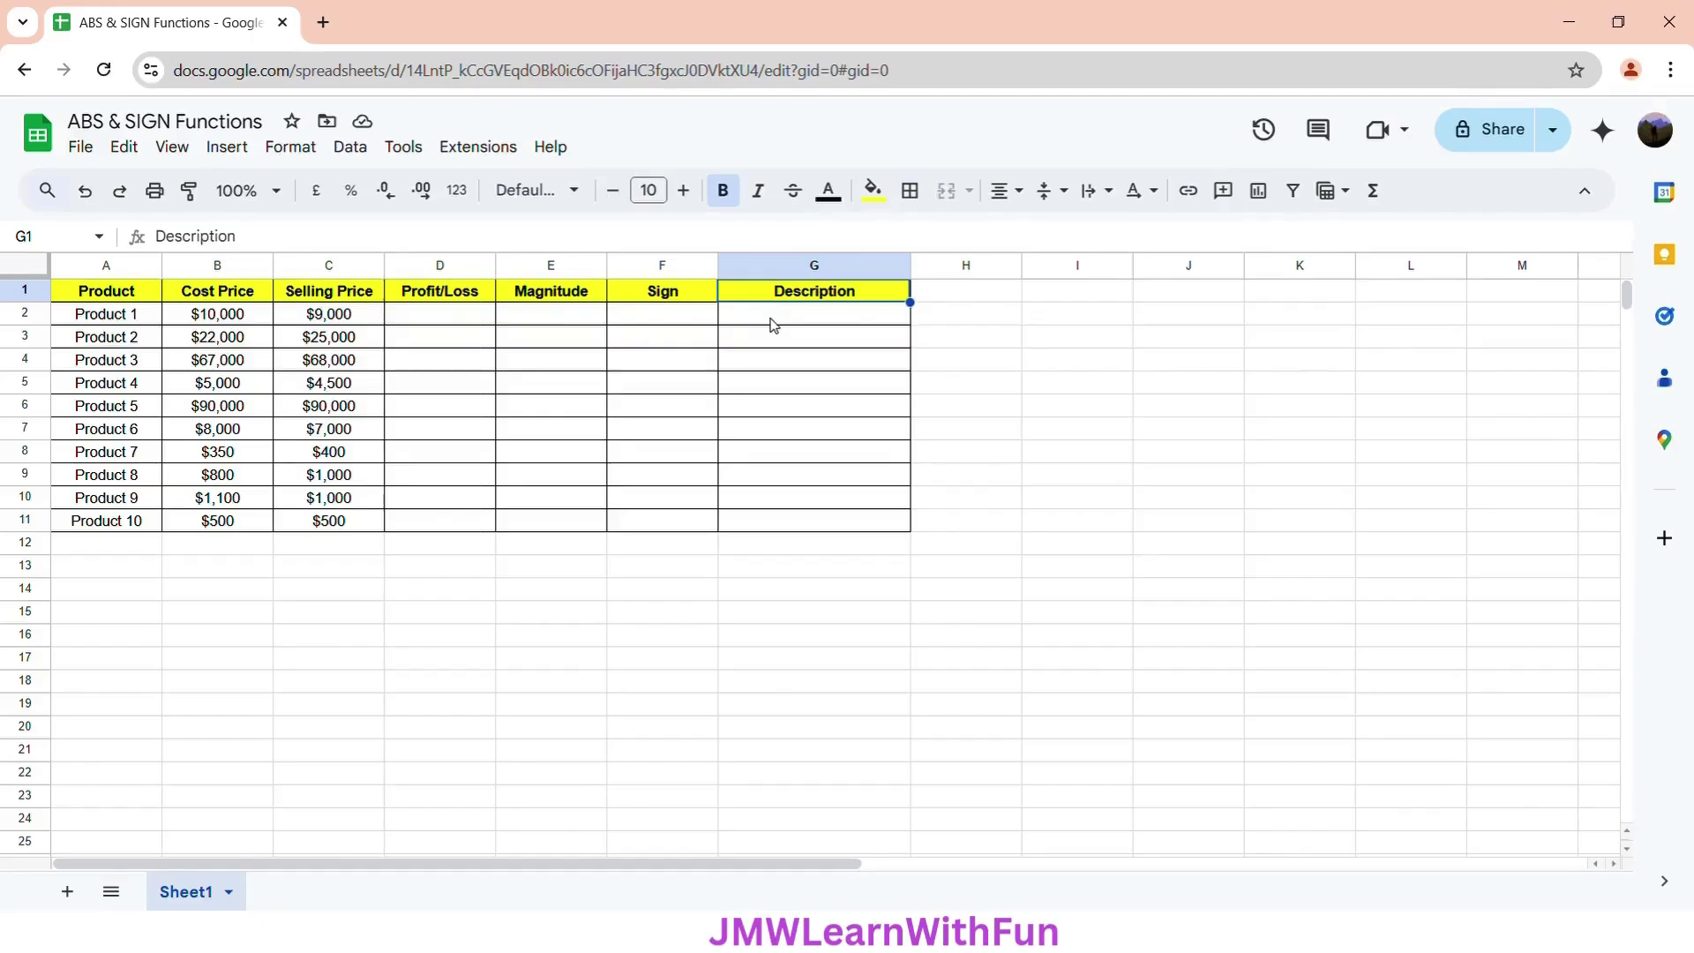
Calculate Profit/Loss as selling price minus cost price with =C2-B2 in D2, and accept the suggested auto-fill down to D11.
left_click(448, 320)
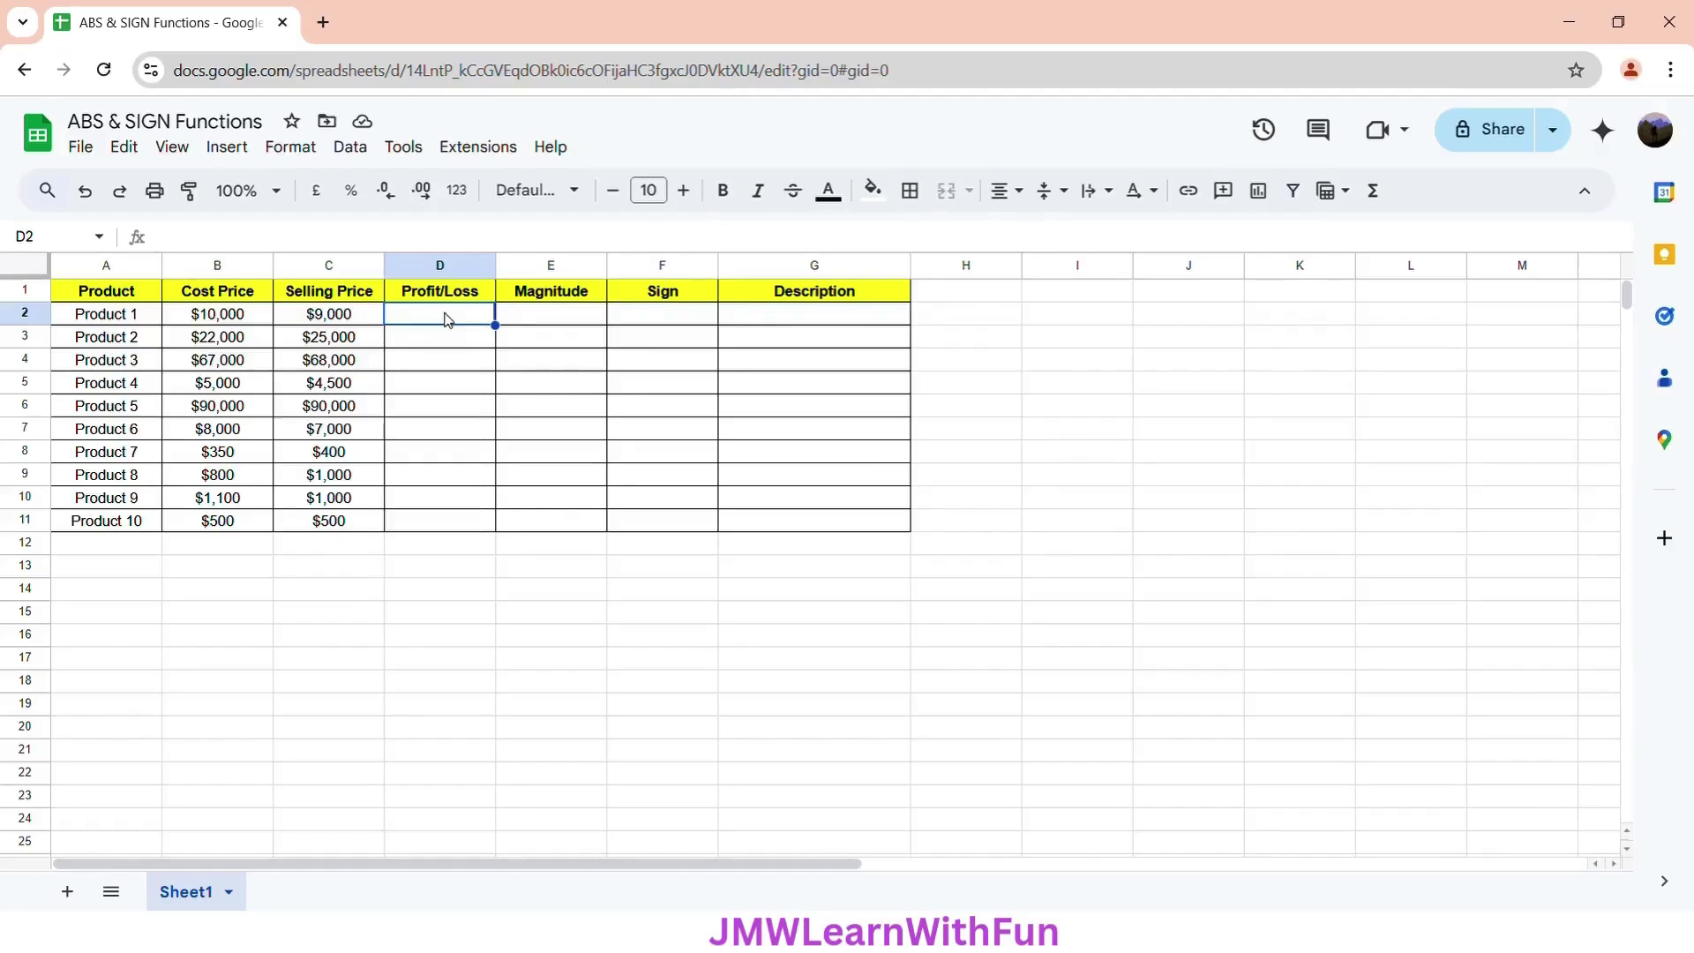
type("=")
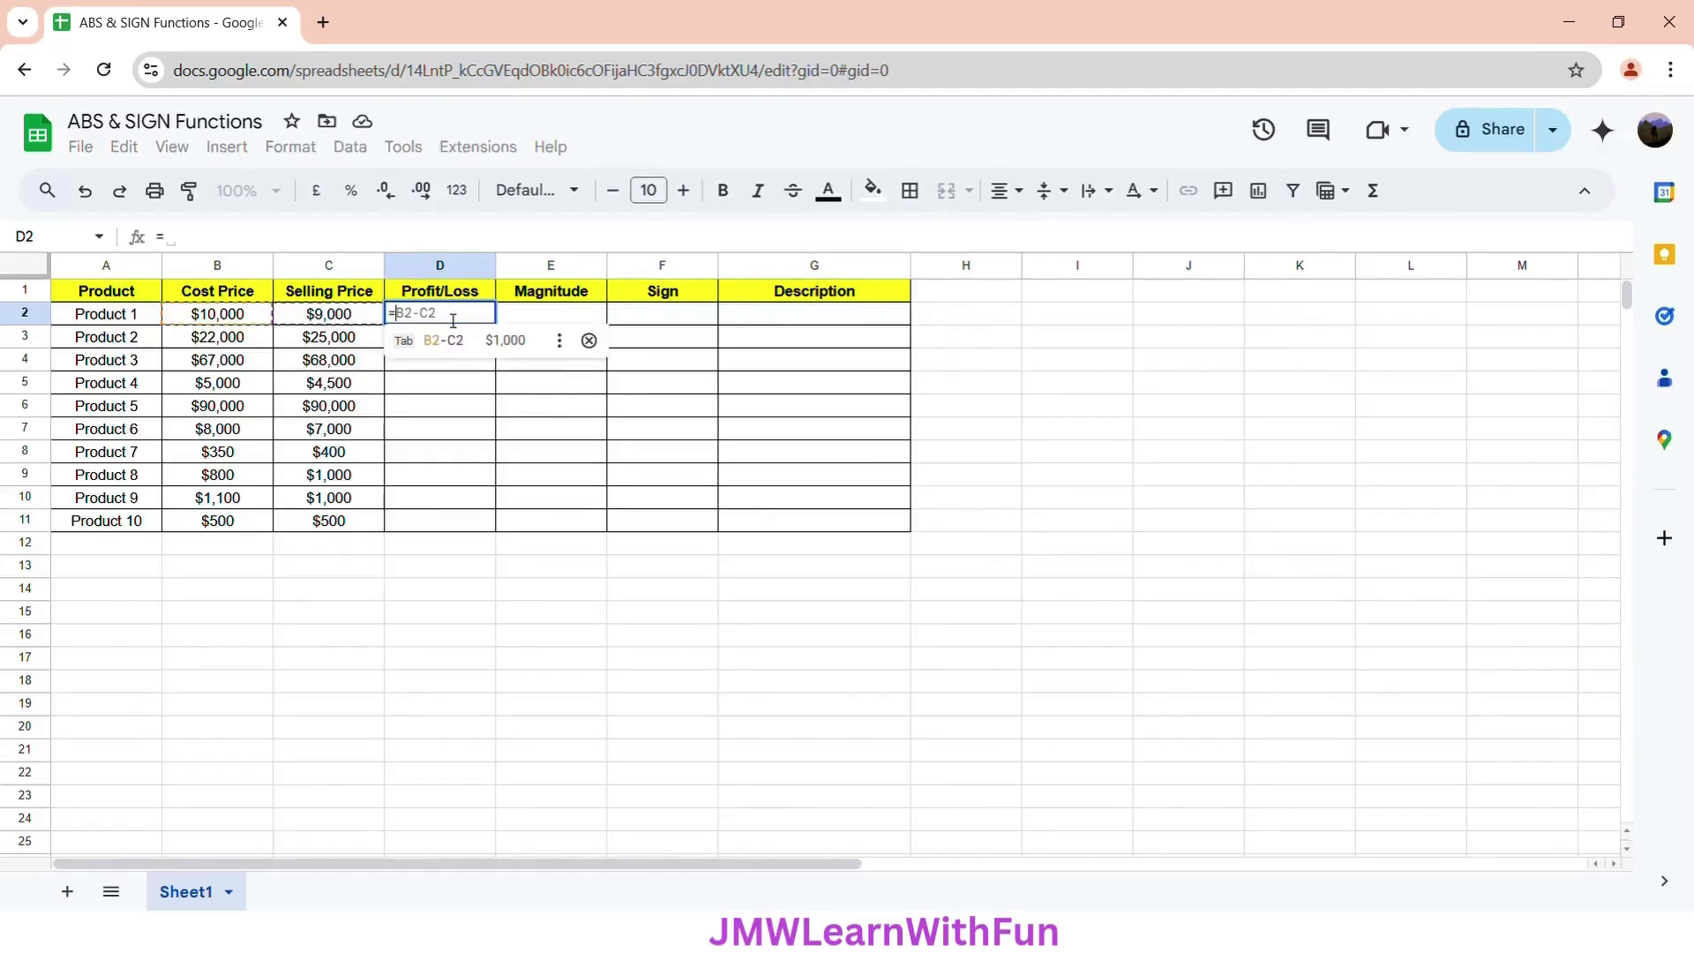
left_click(329, 320)
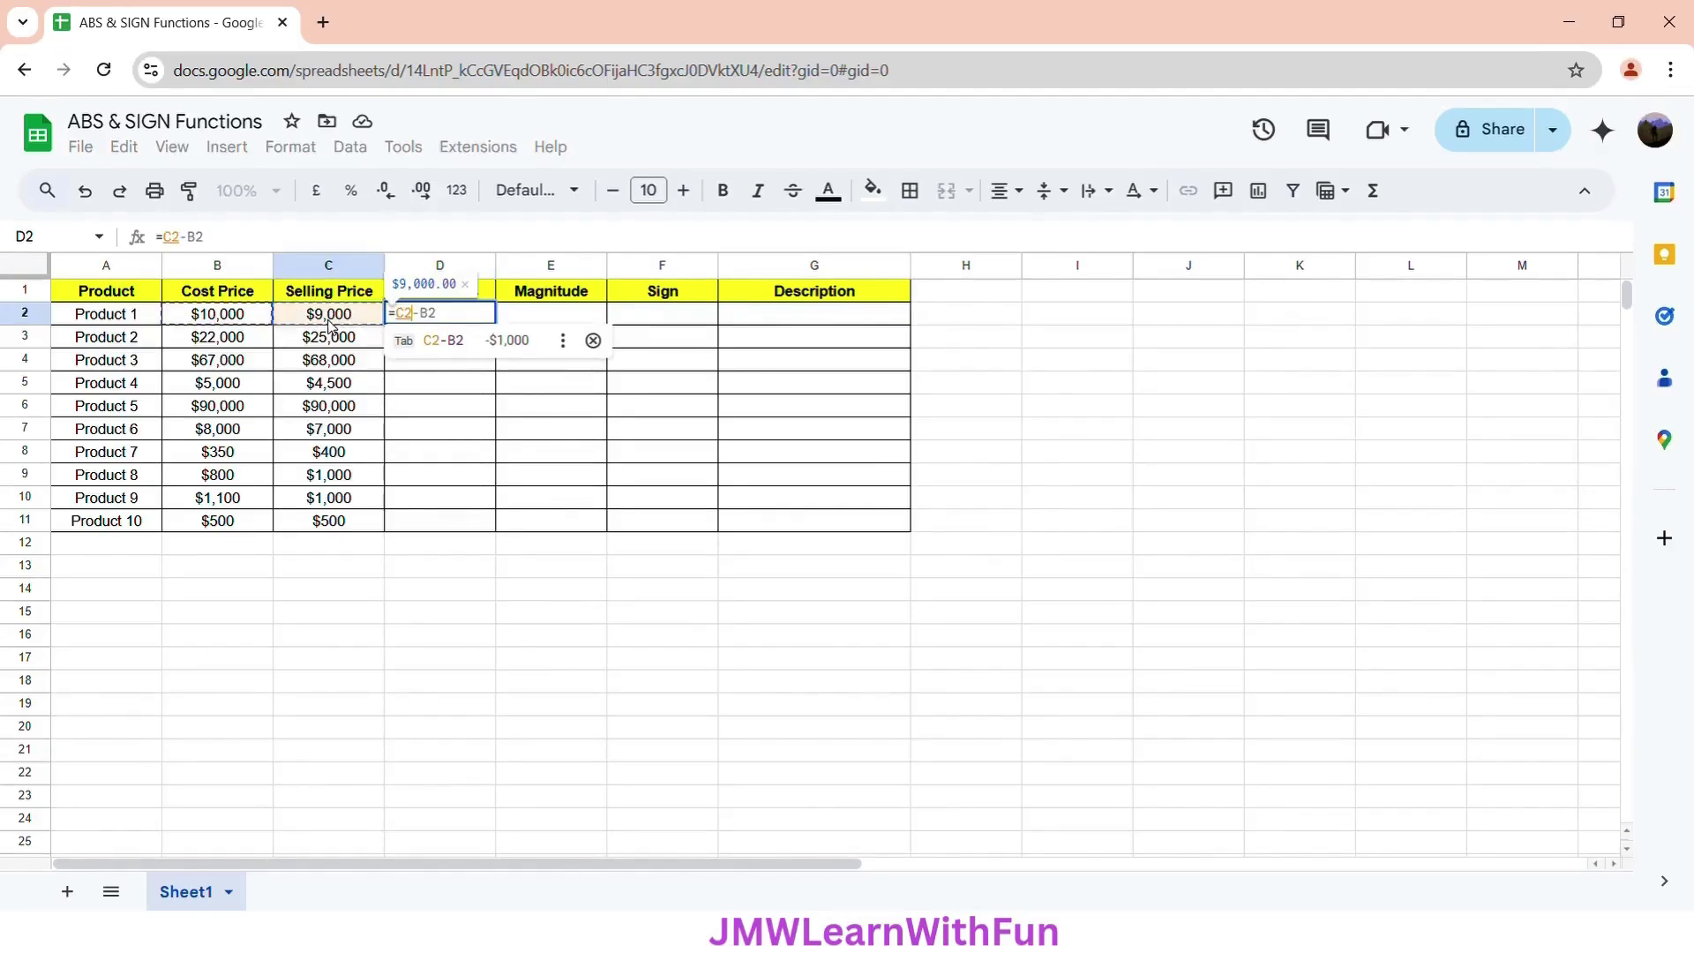
type("-")
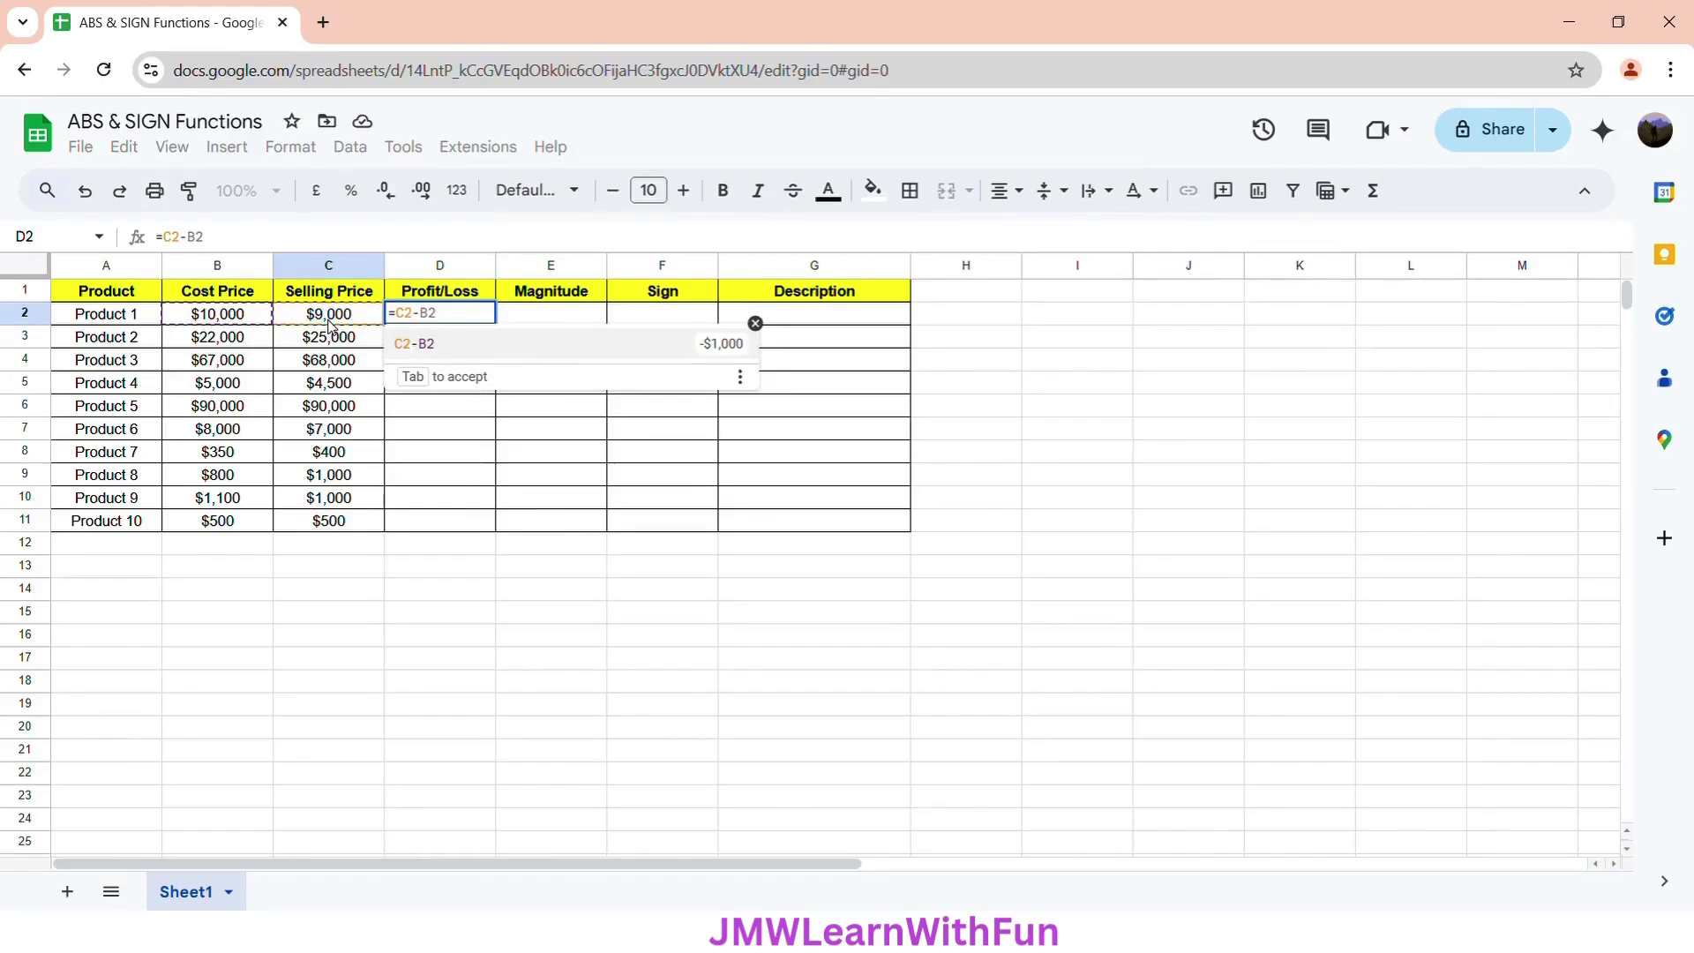
left_click(228, 319)
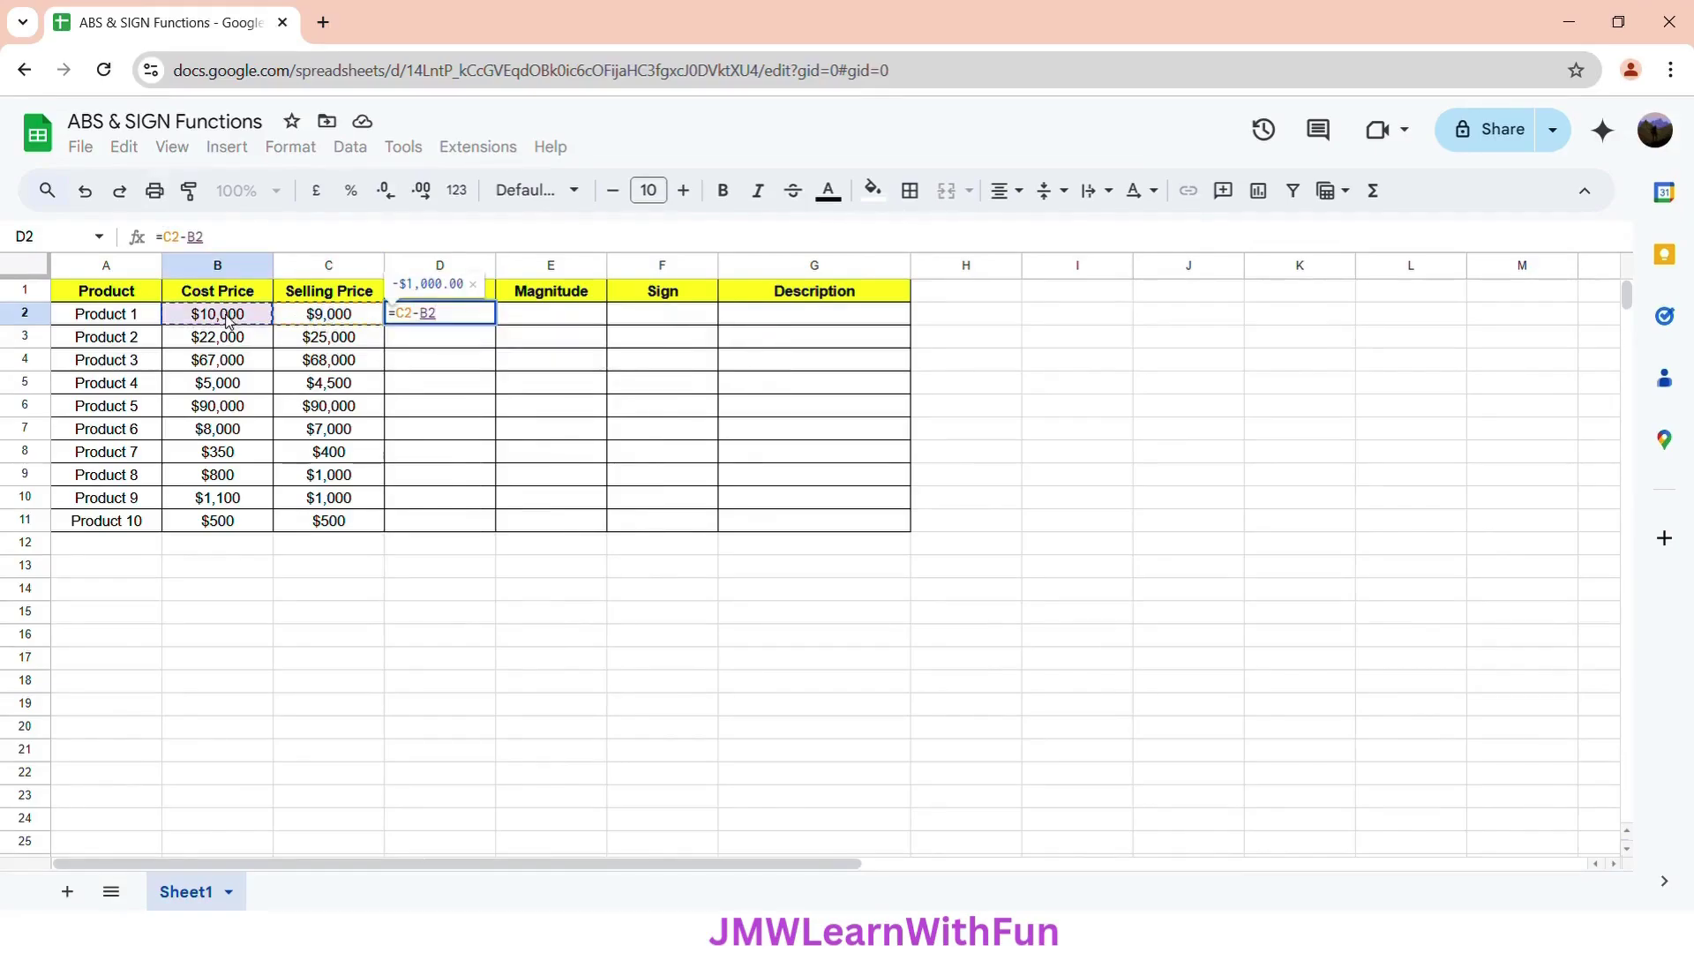
key("Return")
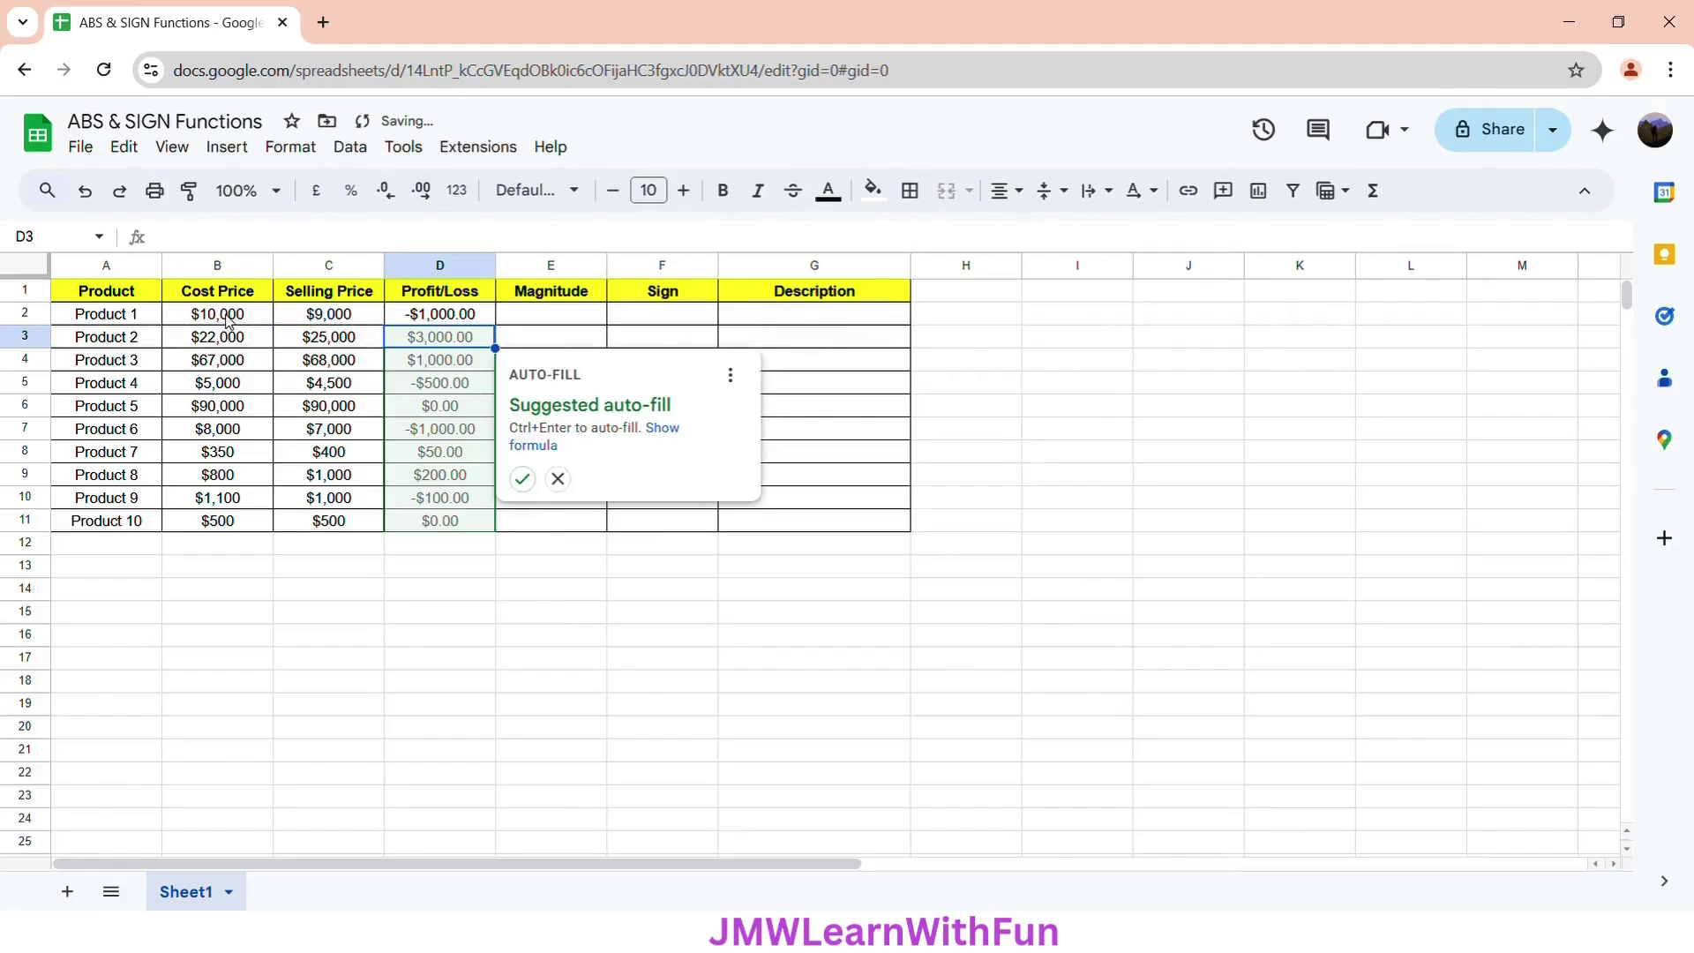
left_click(522, 479)
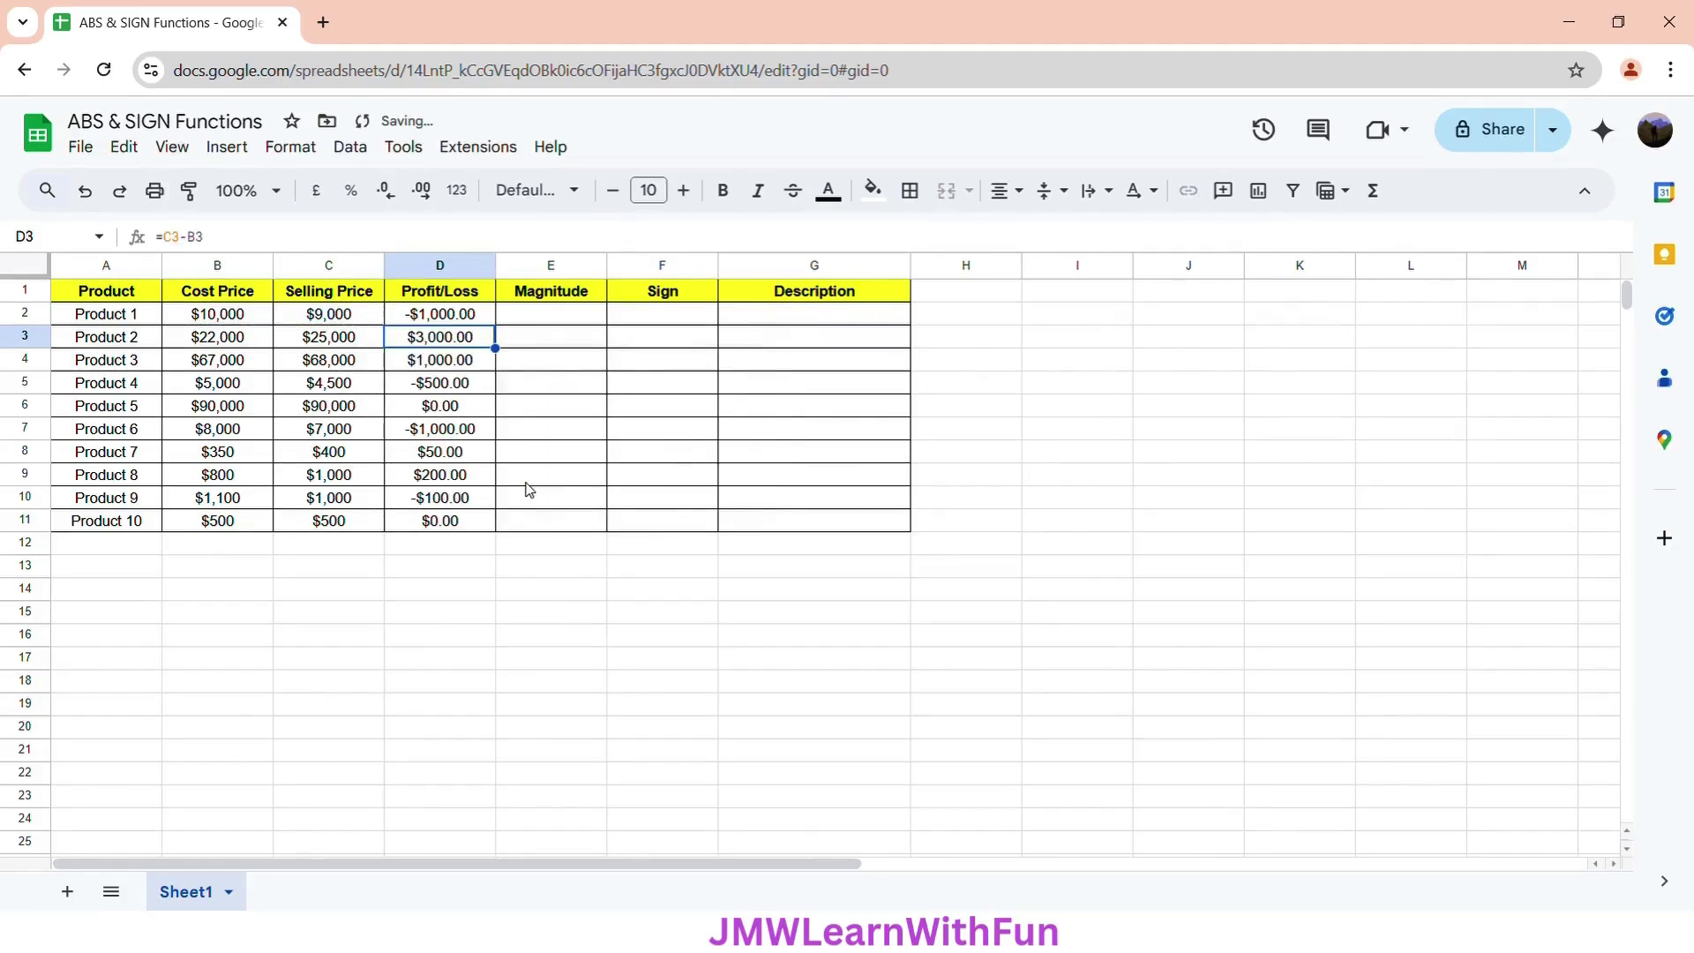
left_click(465, 319)
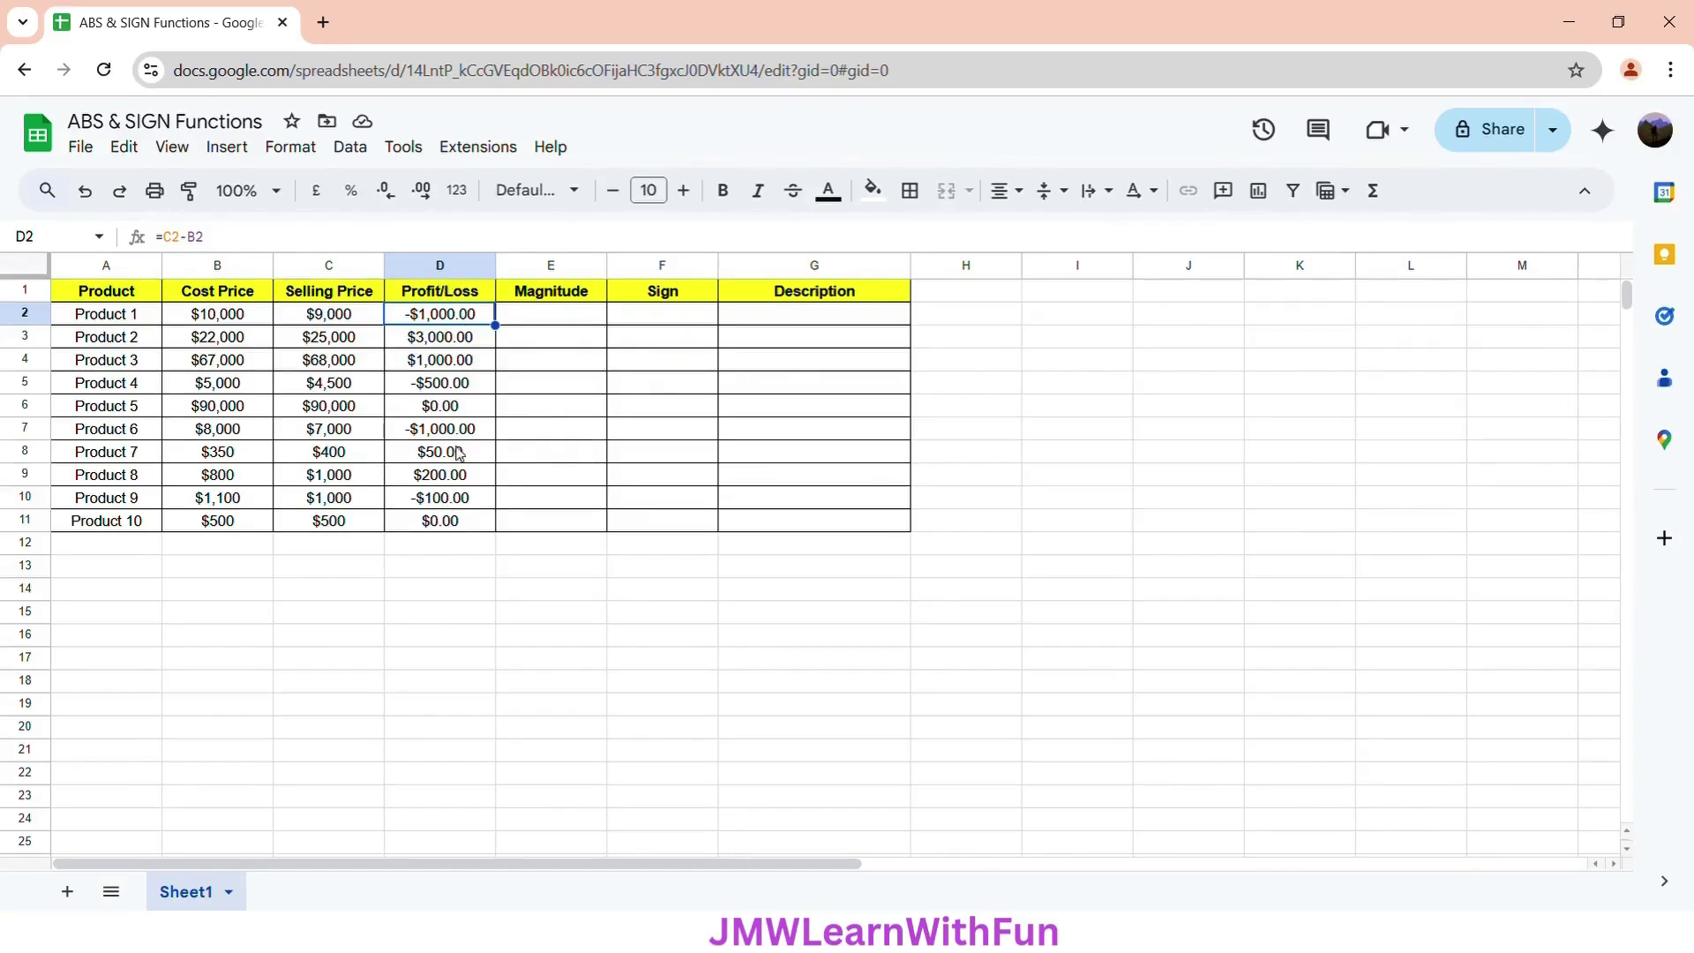
Enter =ABS(D2) in E2 for the Magnitude column and fill the formula down to E11.
left_click(551, 319)
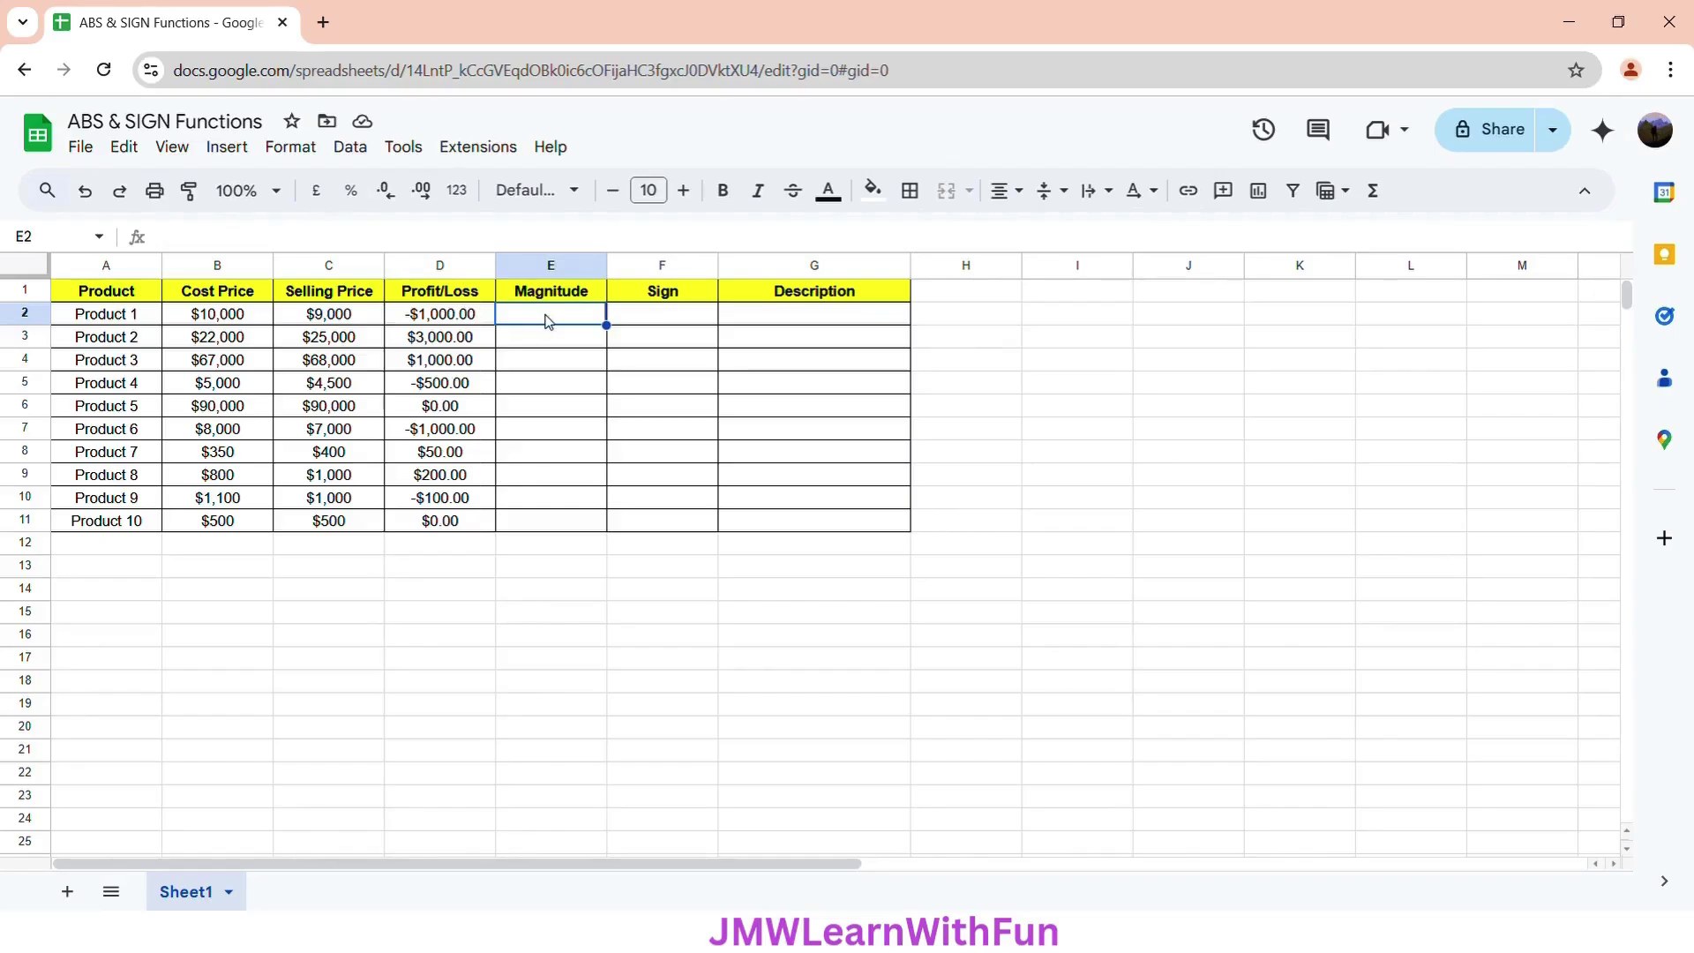
type("=")
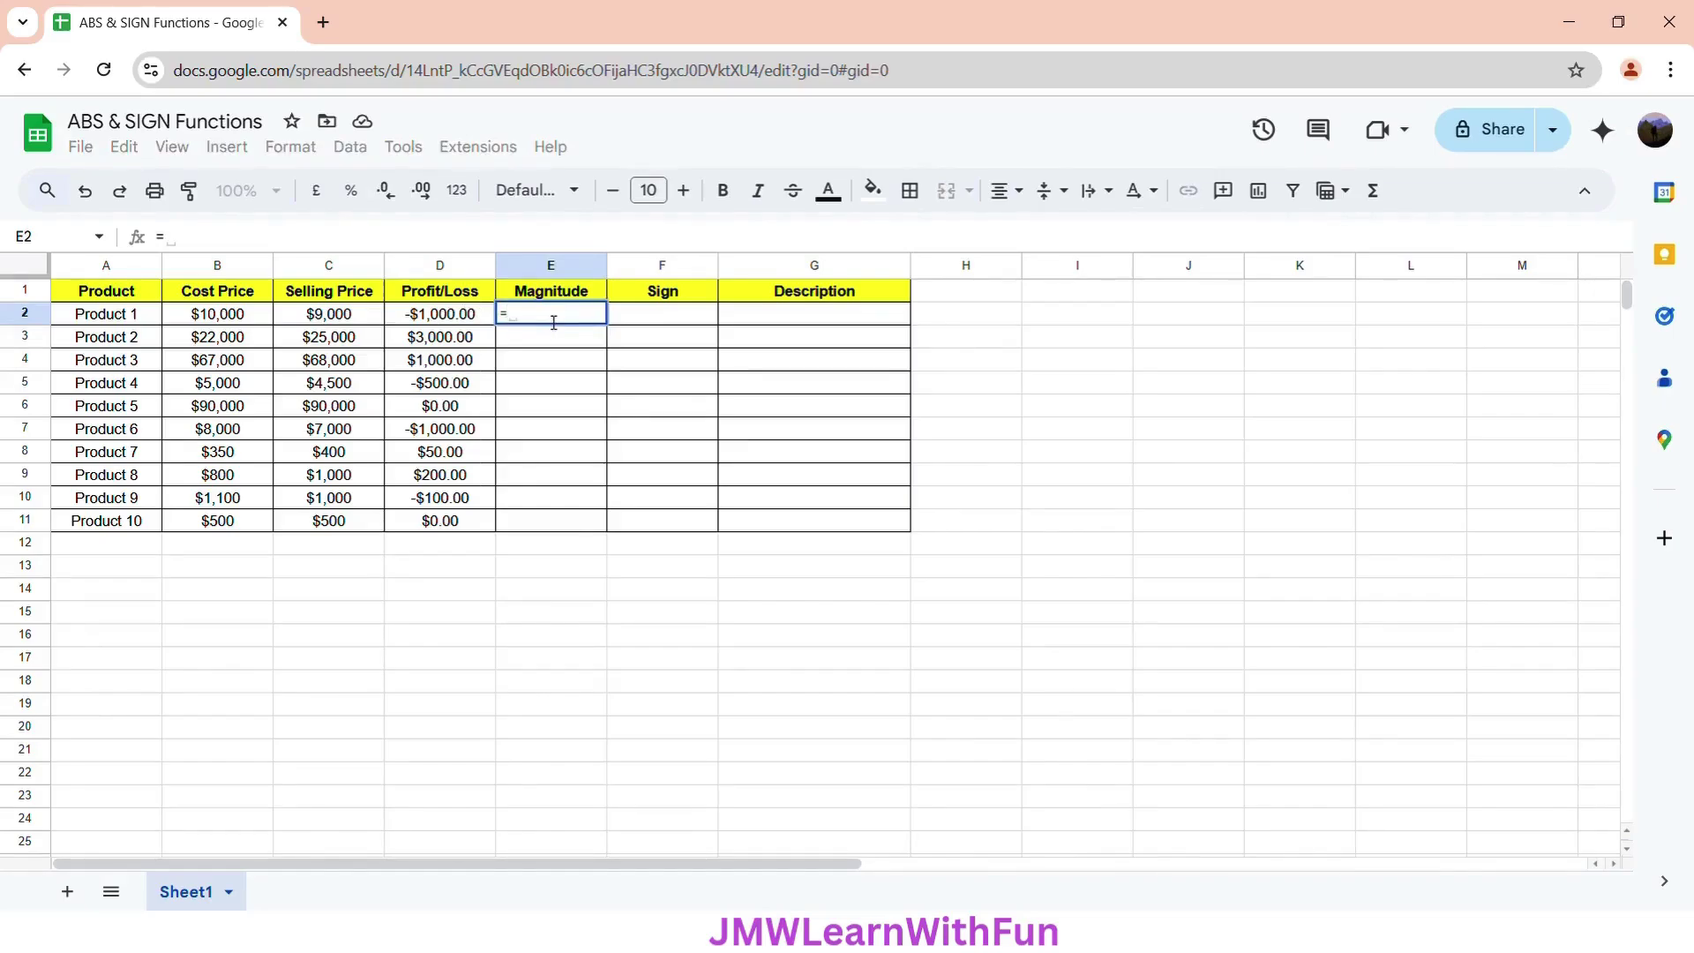
type("ABS")
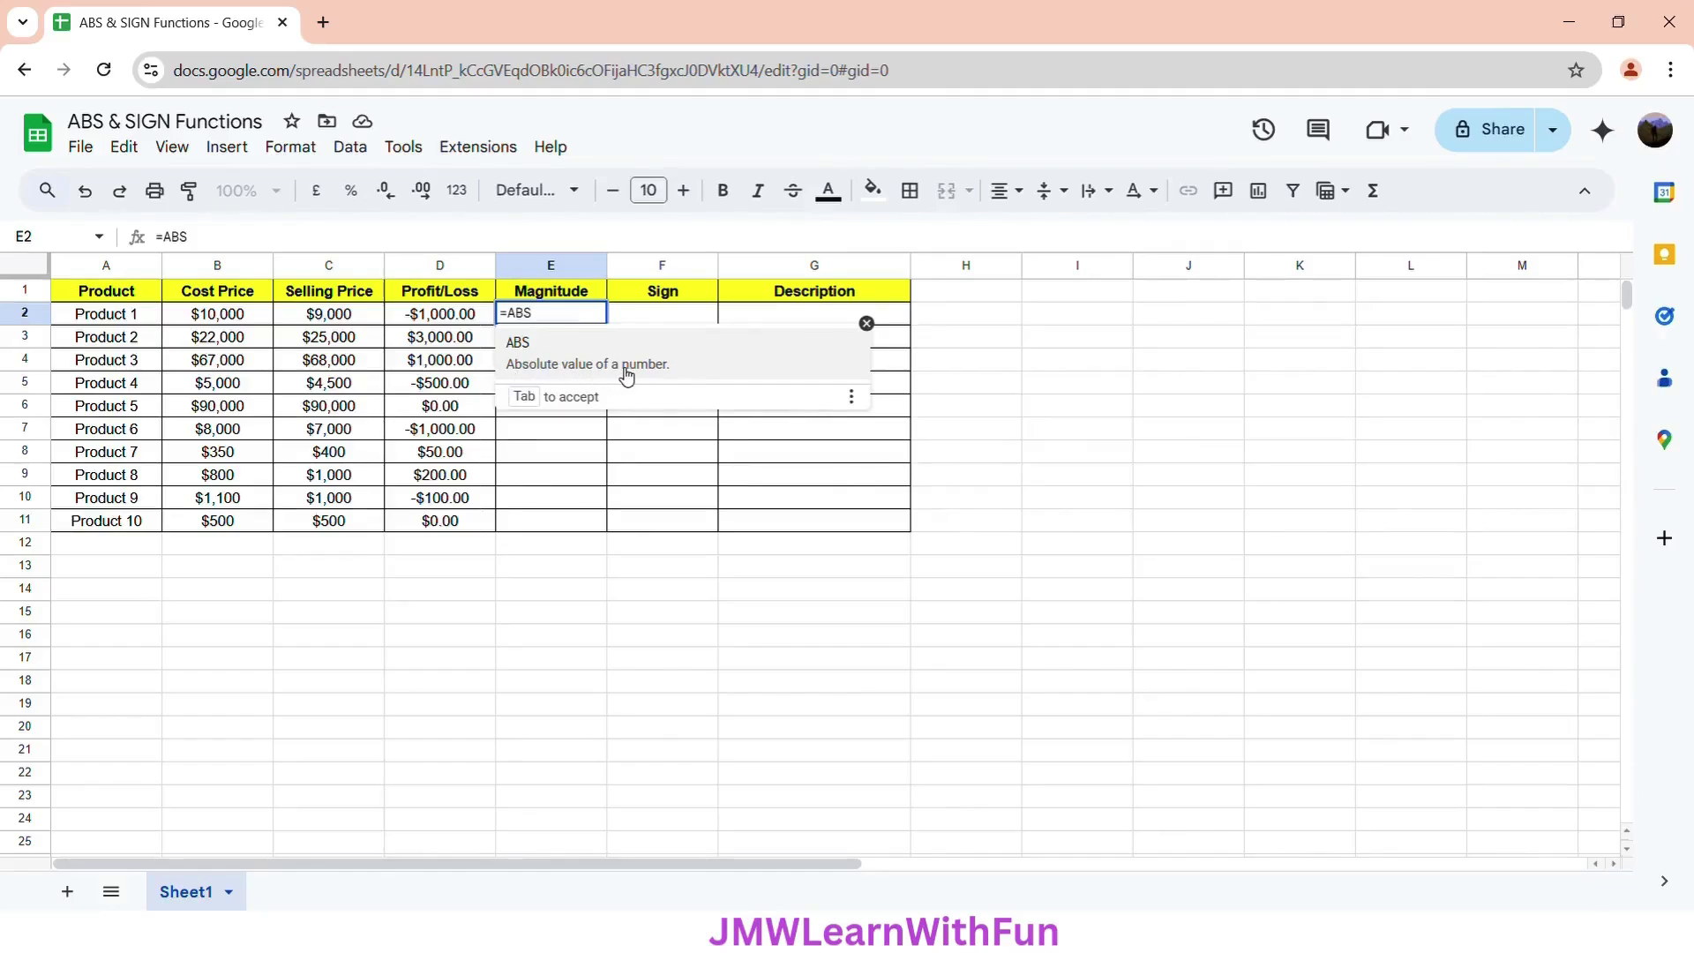
type("(D2)")
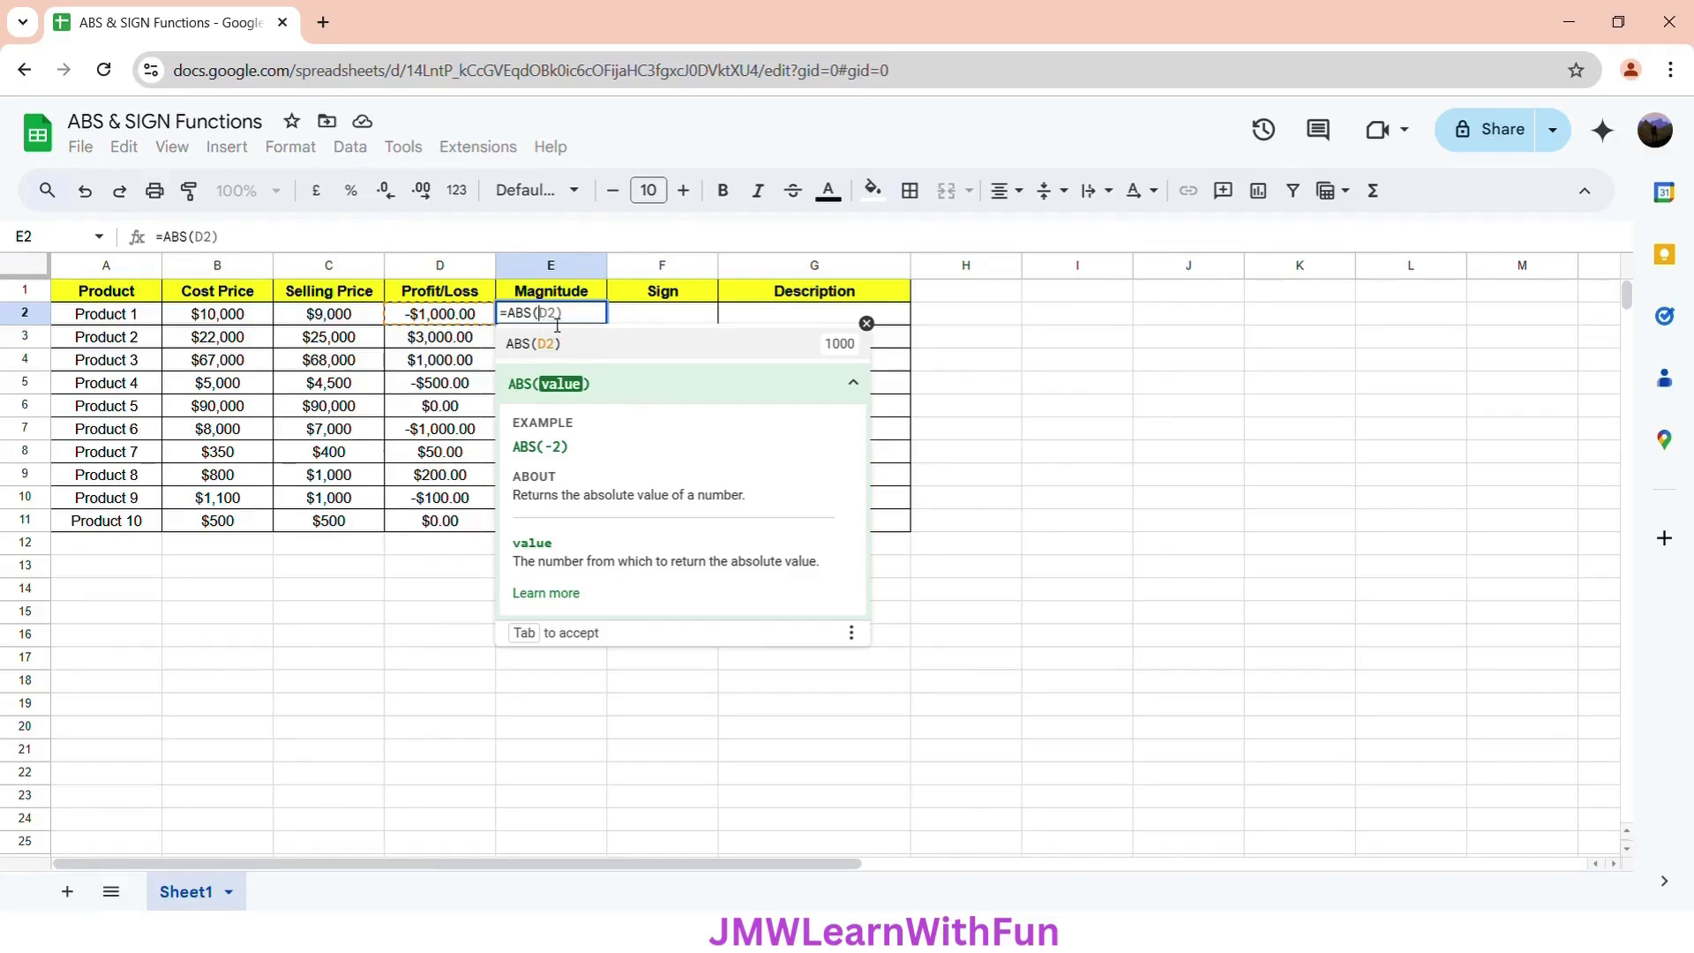
left_click(439, 320)
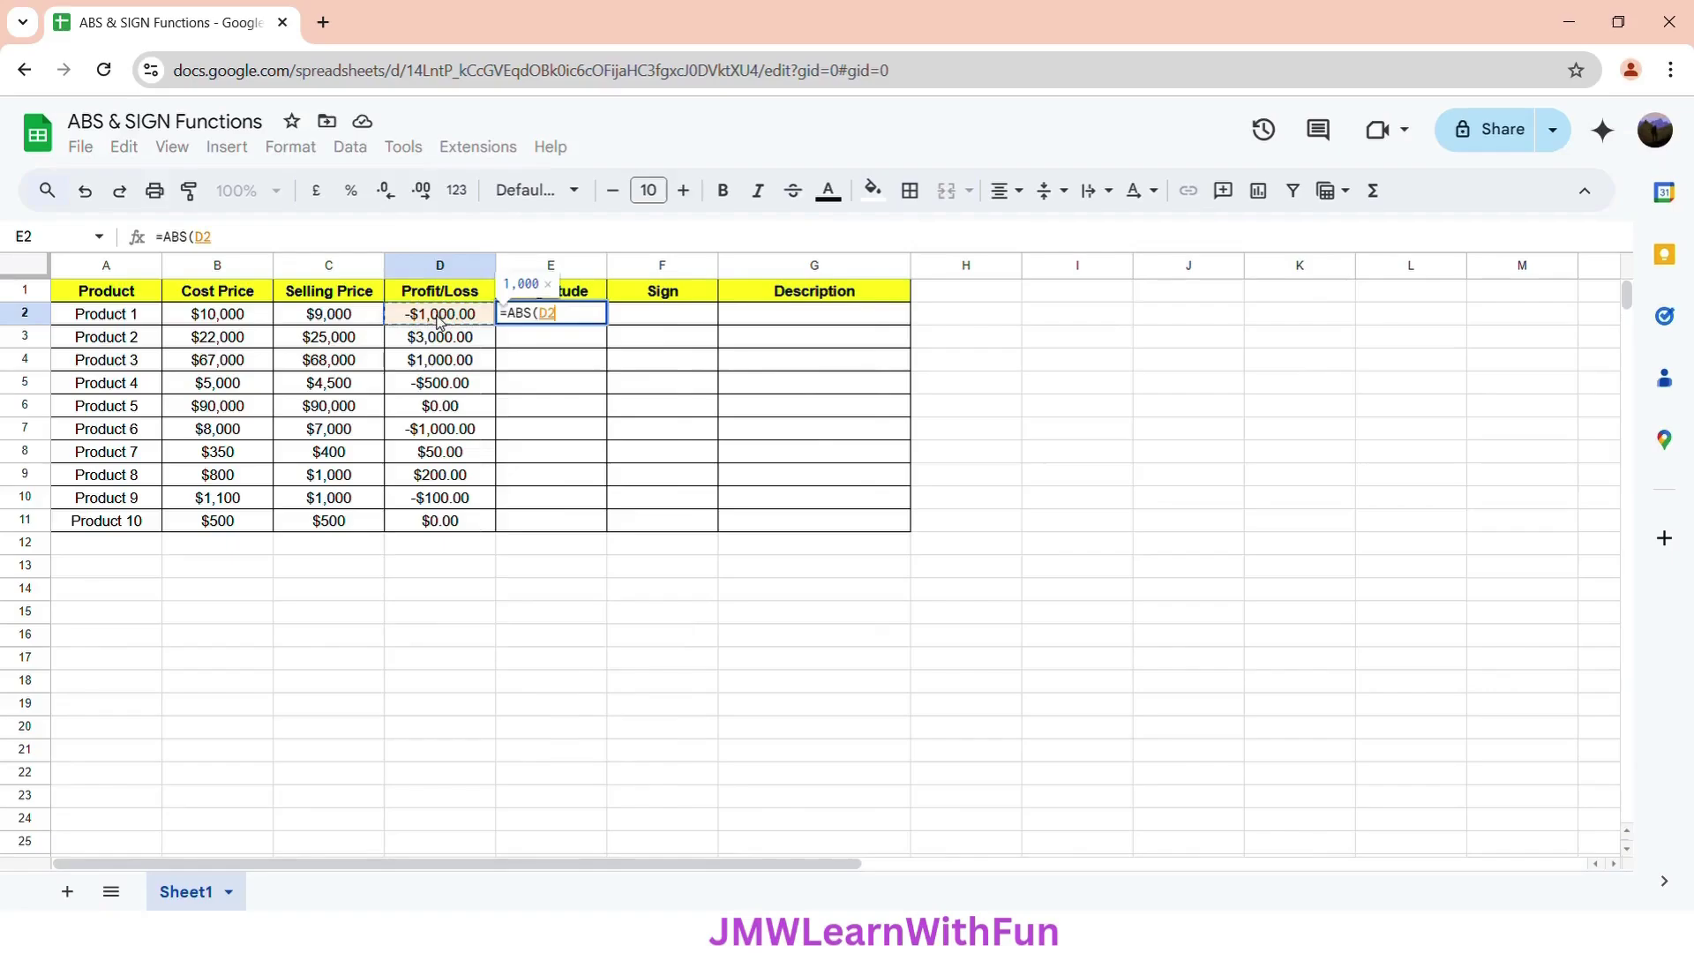
type(")")
key("Return")
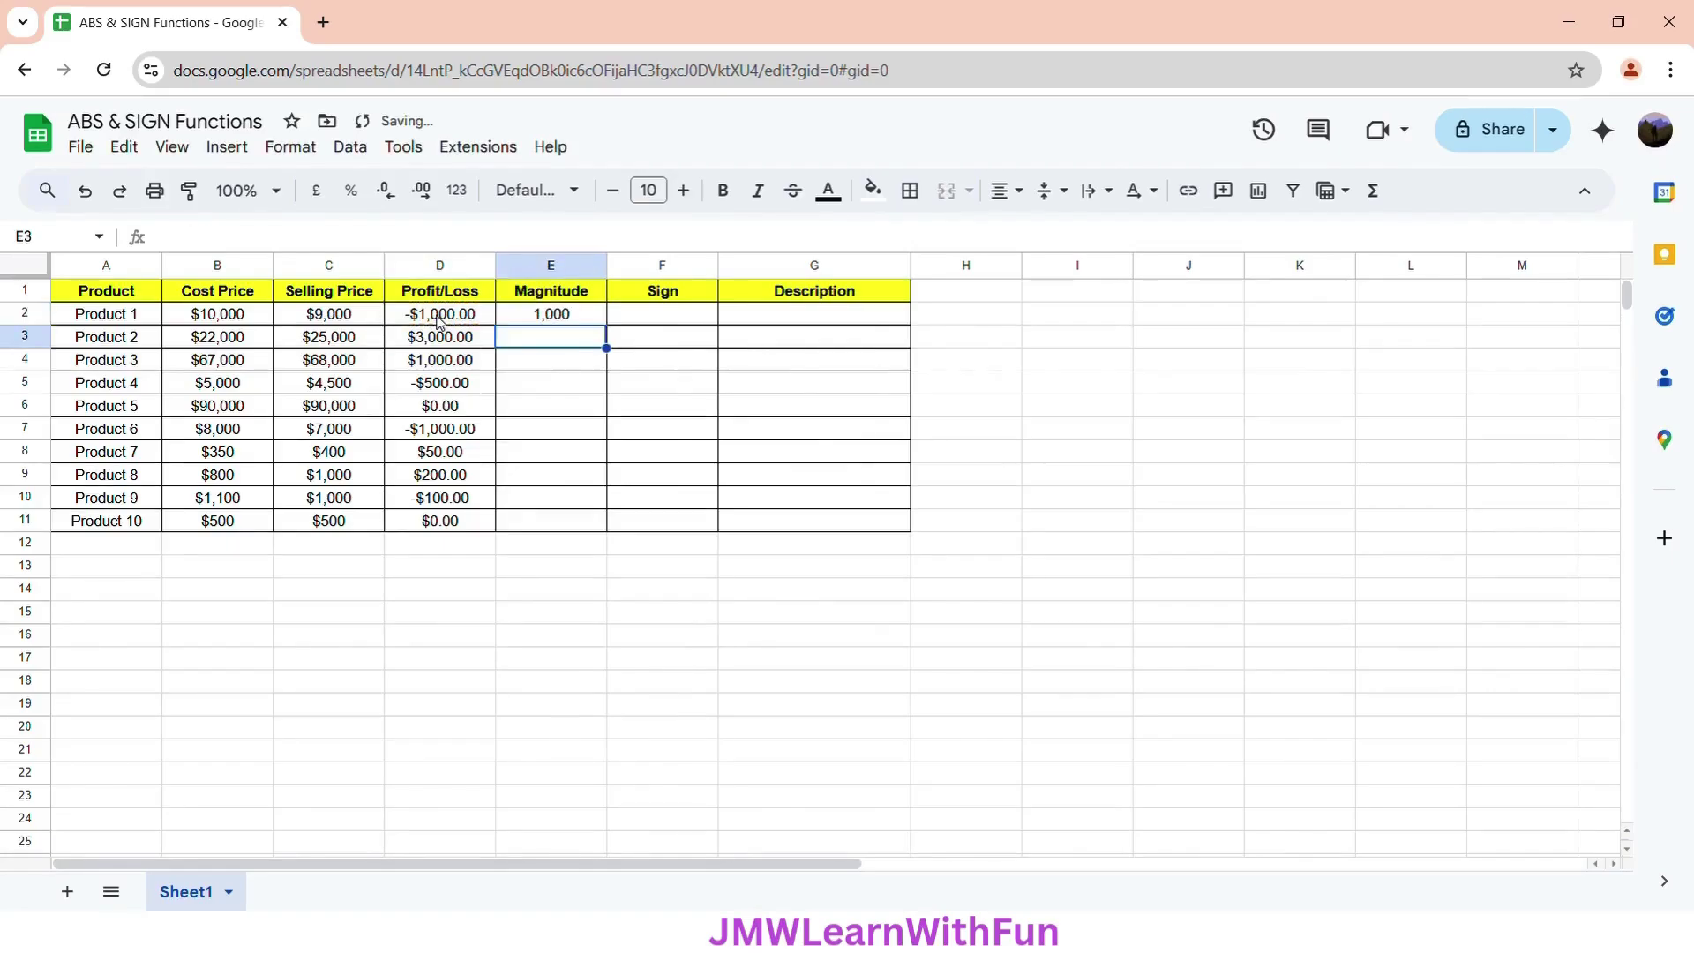
left_click(597, 321)
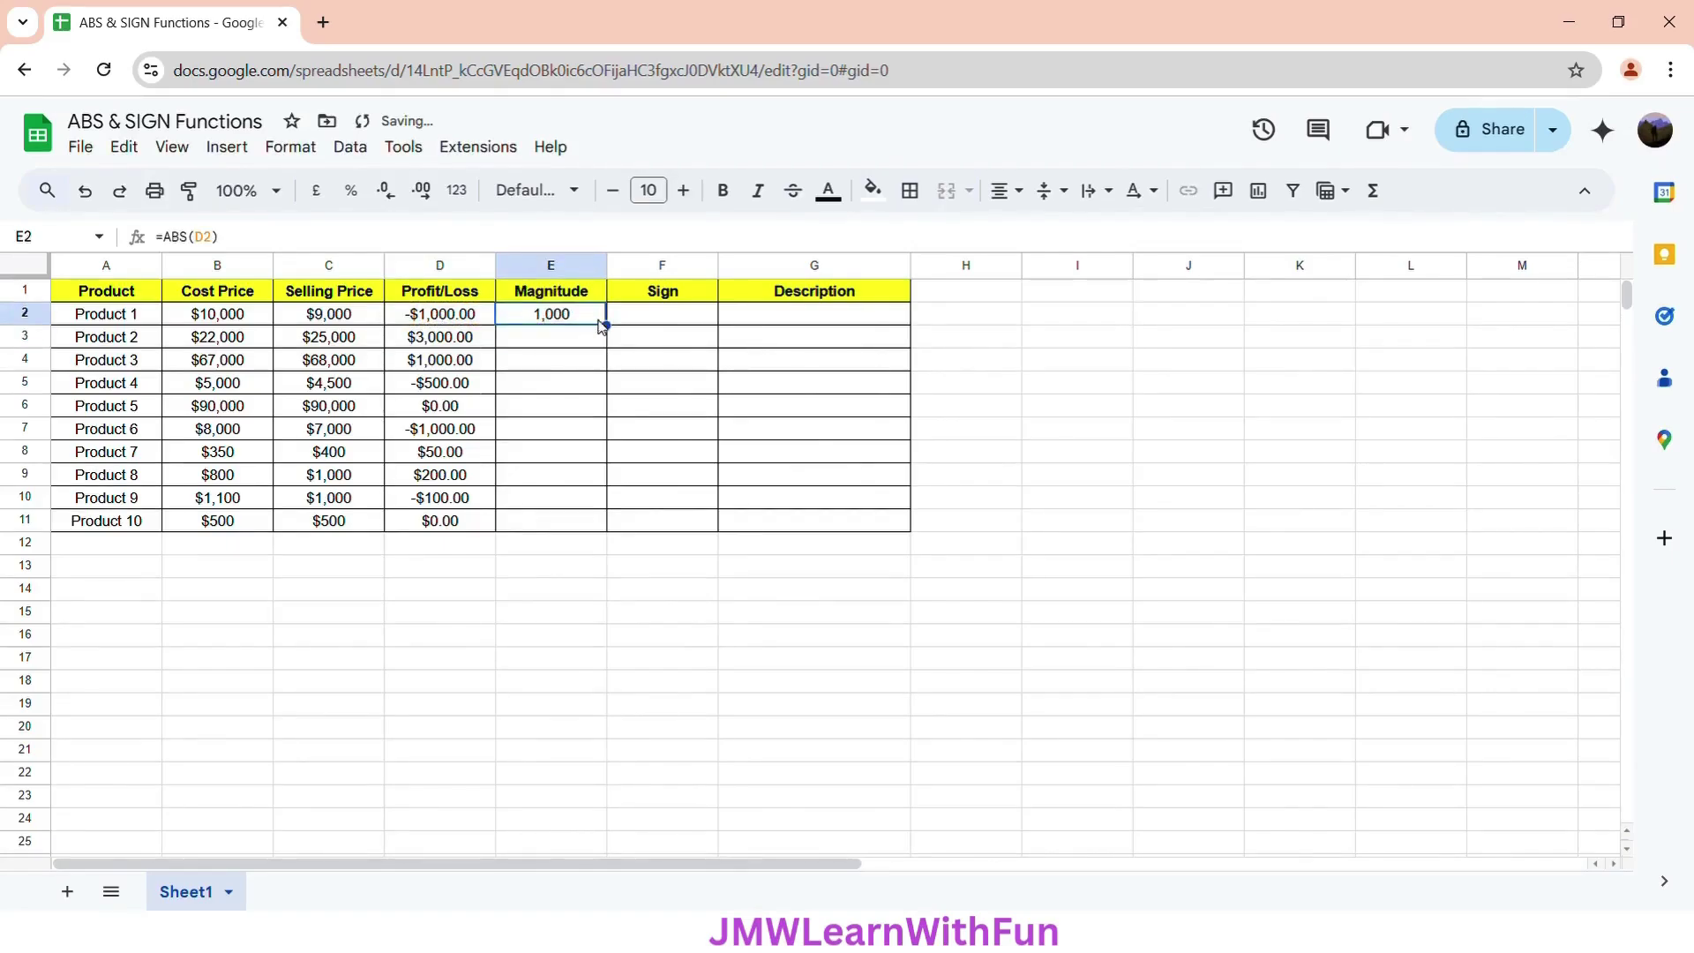
left_click_drag(620, 341, 599, 529)
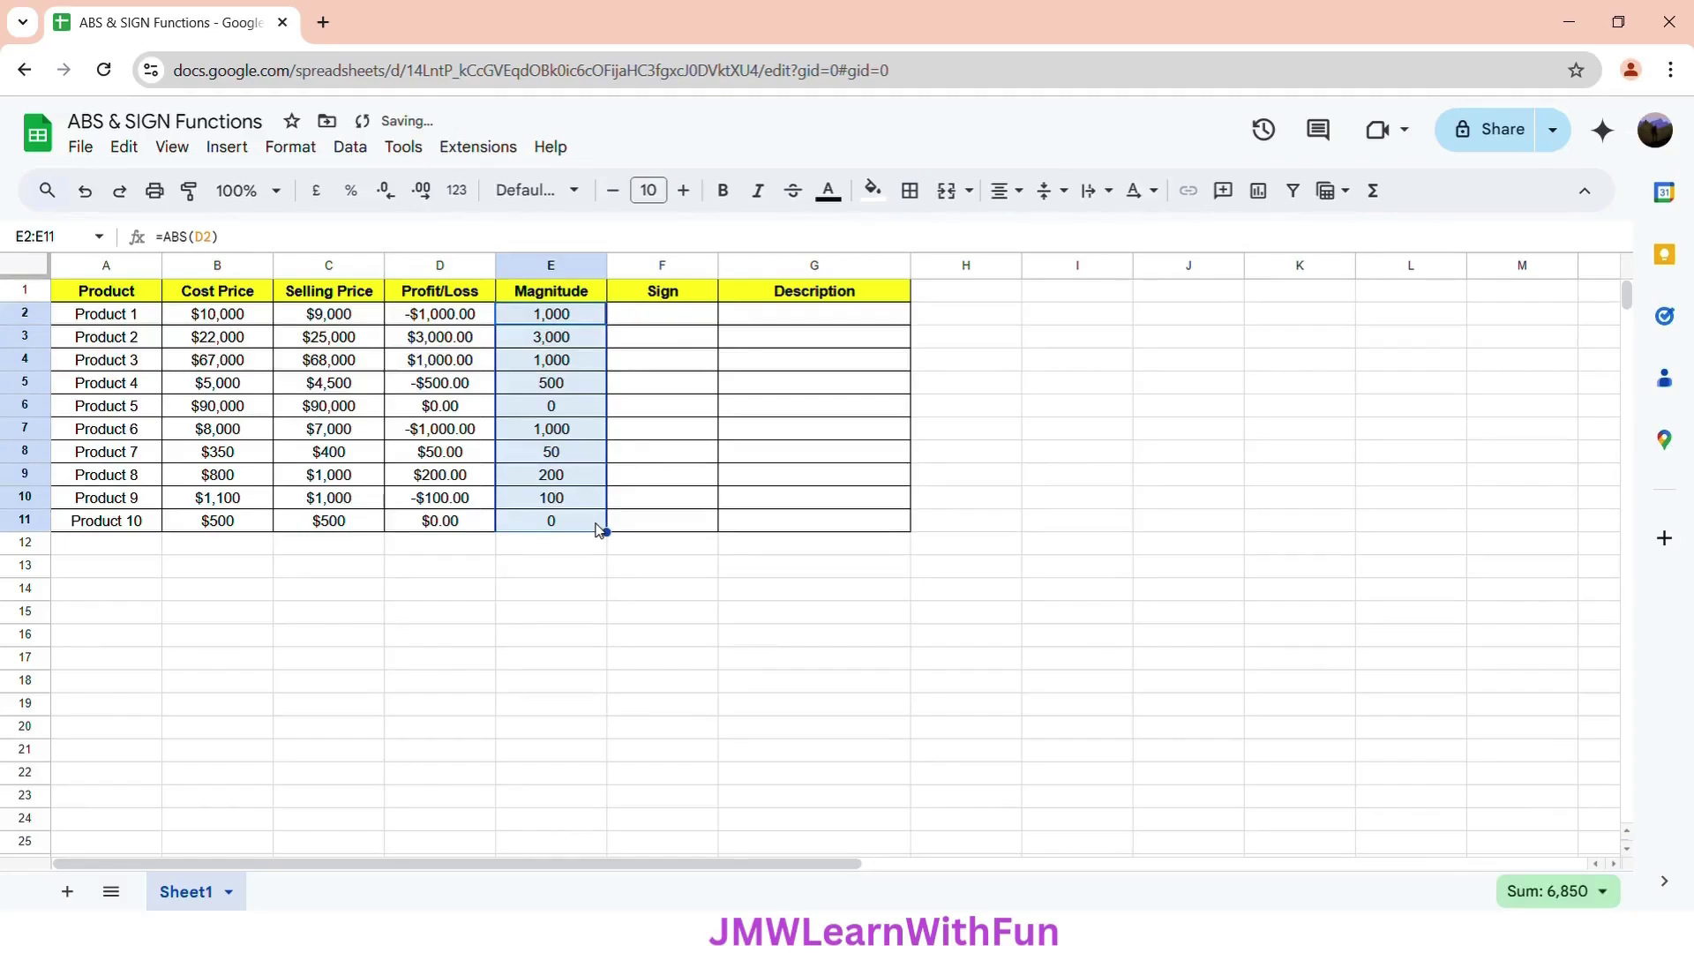
left_click(584, 319)
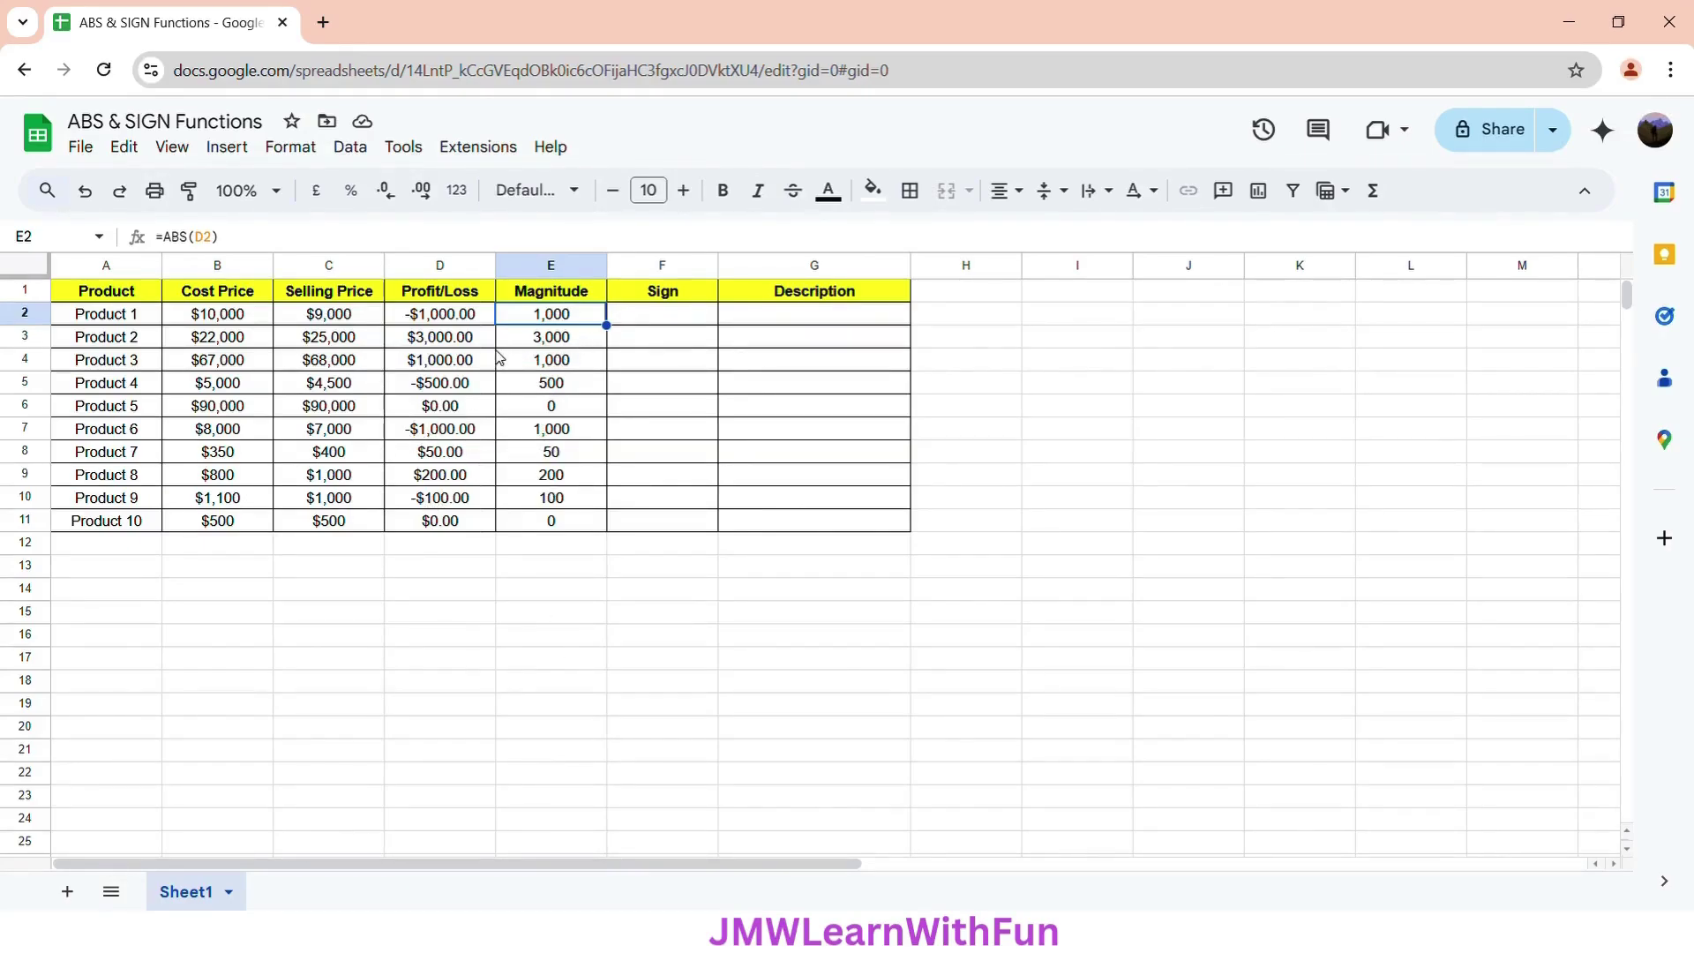
Enter =SIGN(D2) in F2 for the Sign column and fill the formula down to F11.
left_click(676, 320)
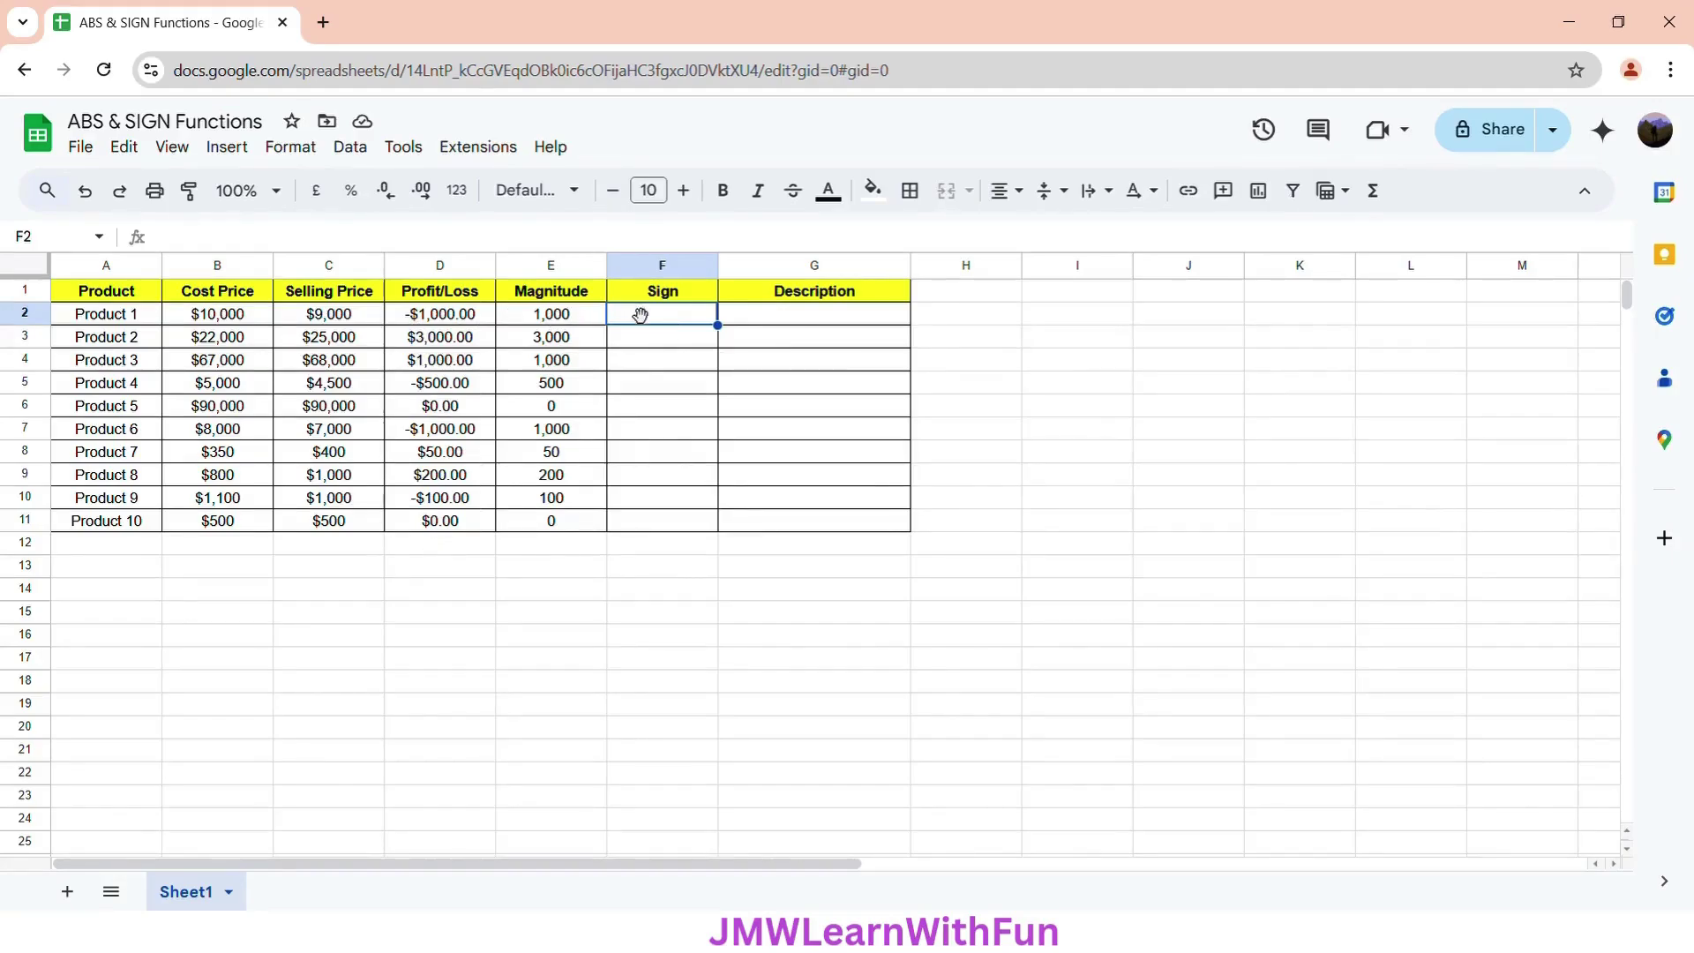
type("=SIGN")
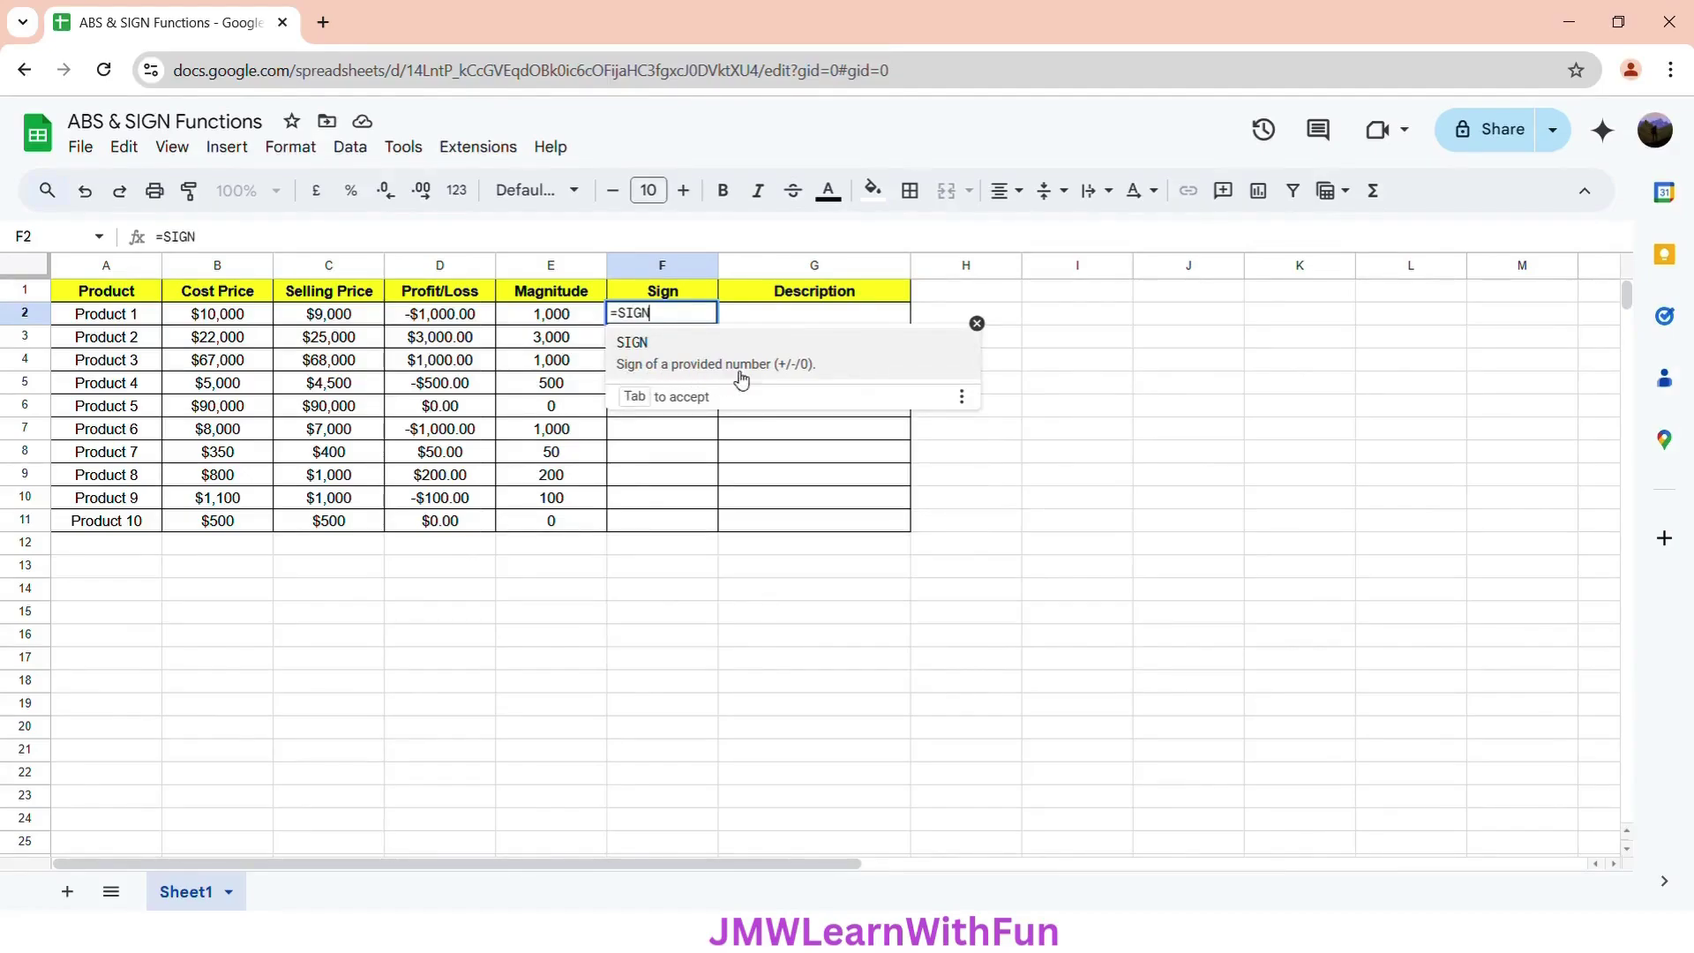
left_click(817, 374)
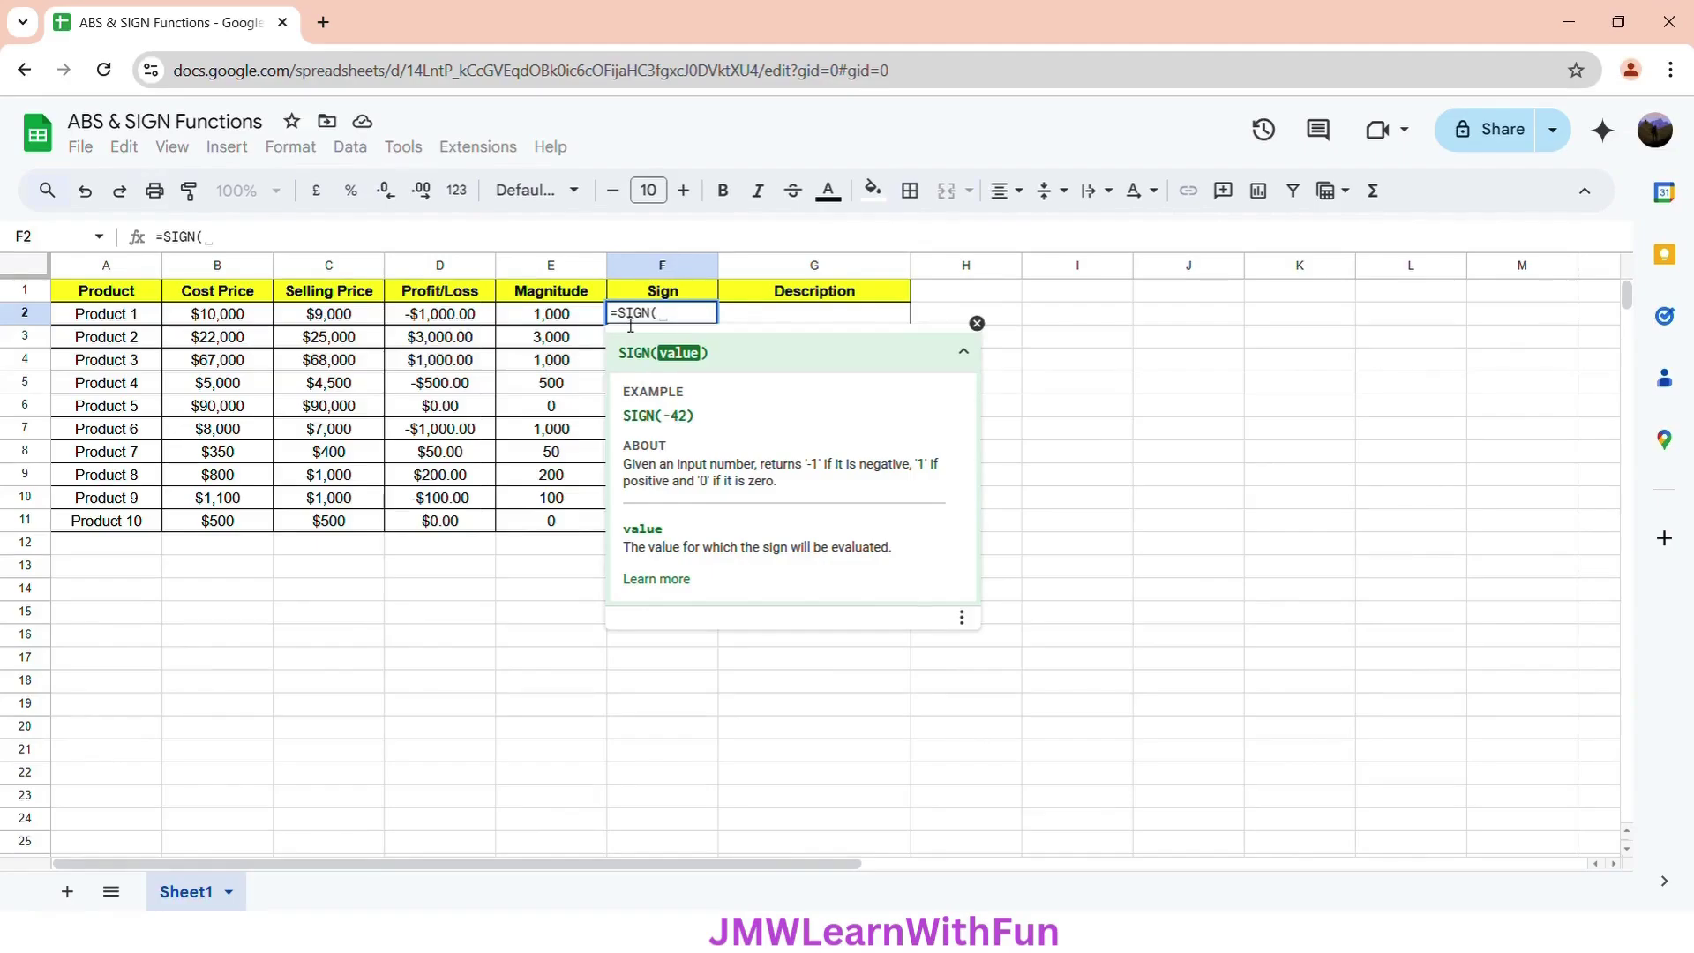
left_click(473, 315)
type(")")
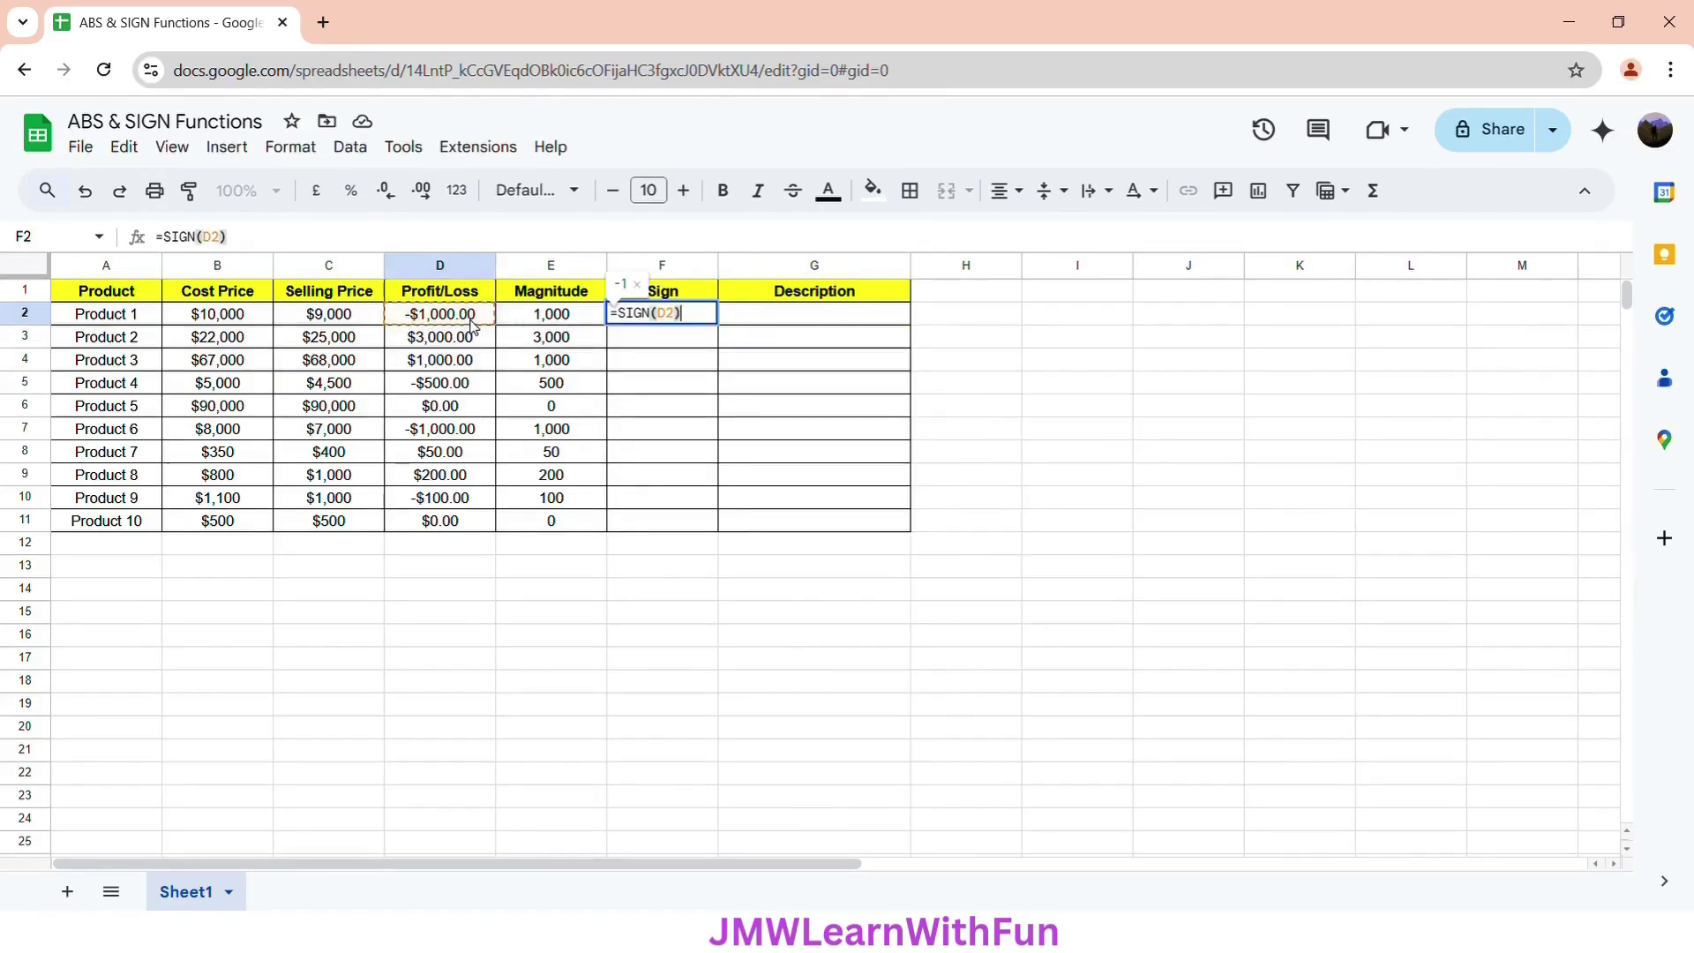
key("Return")
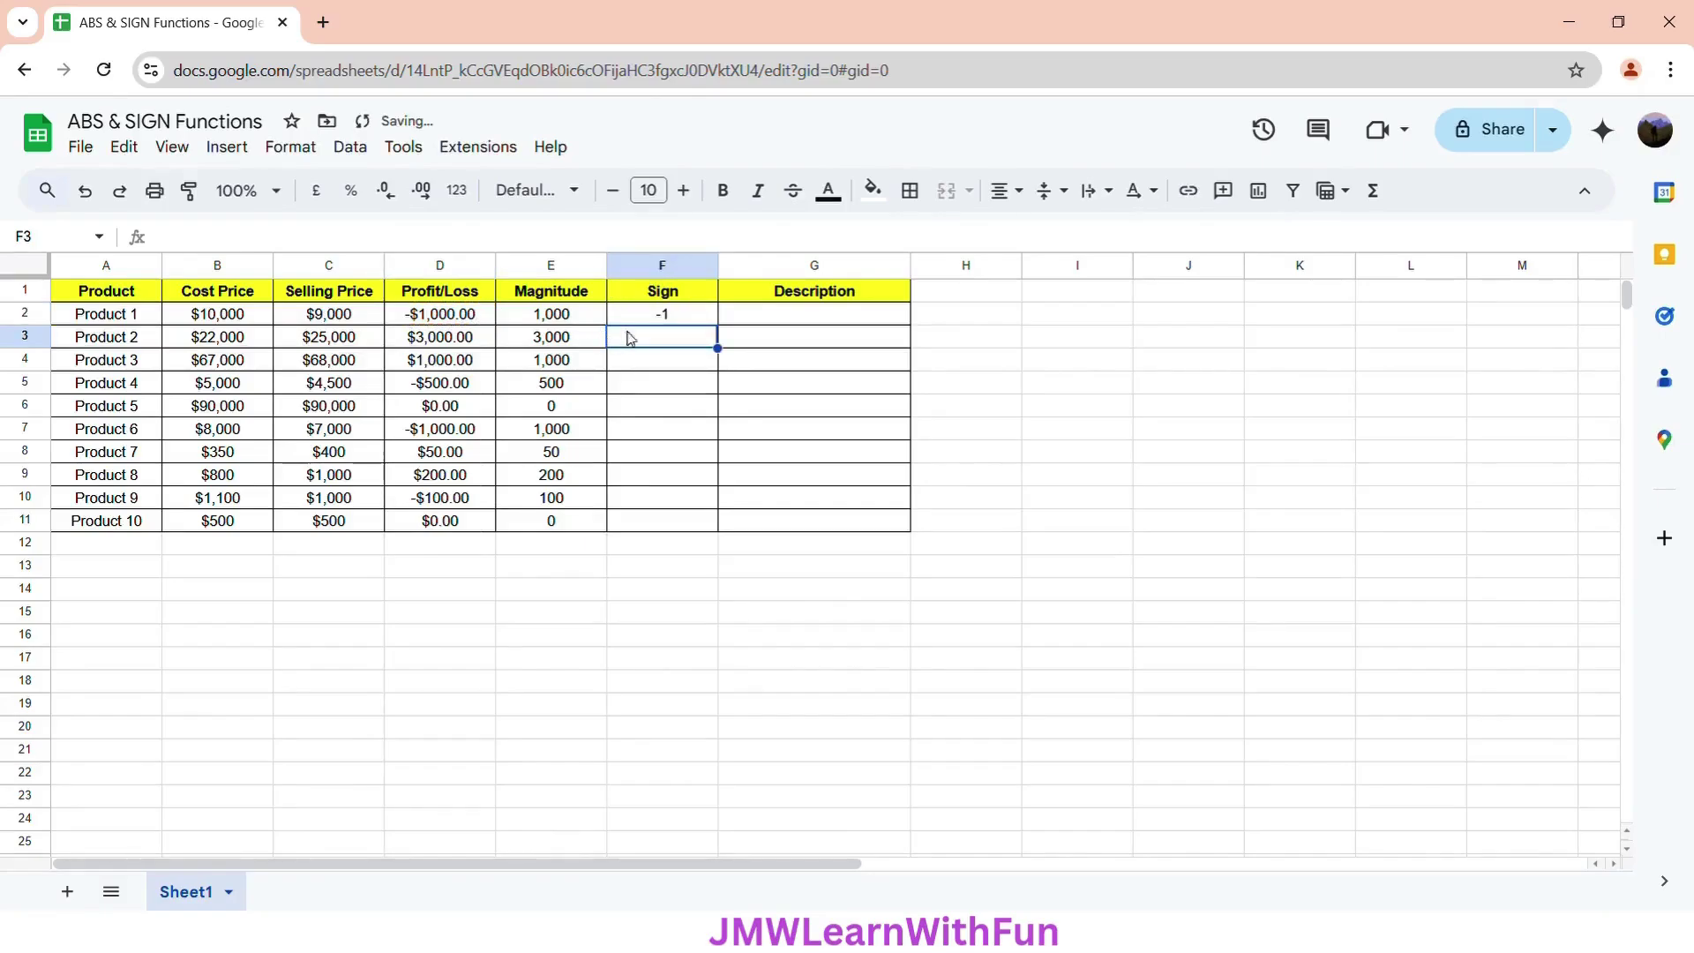
left_click(671, 320)
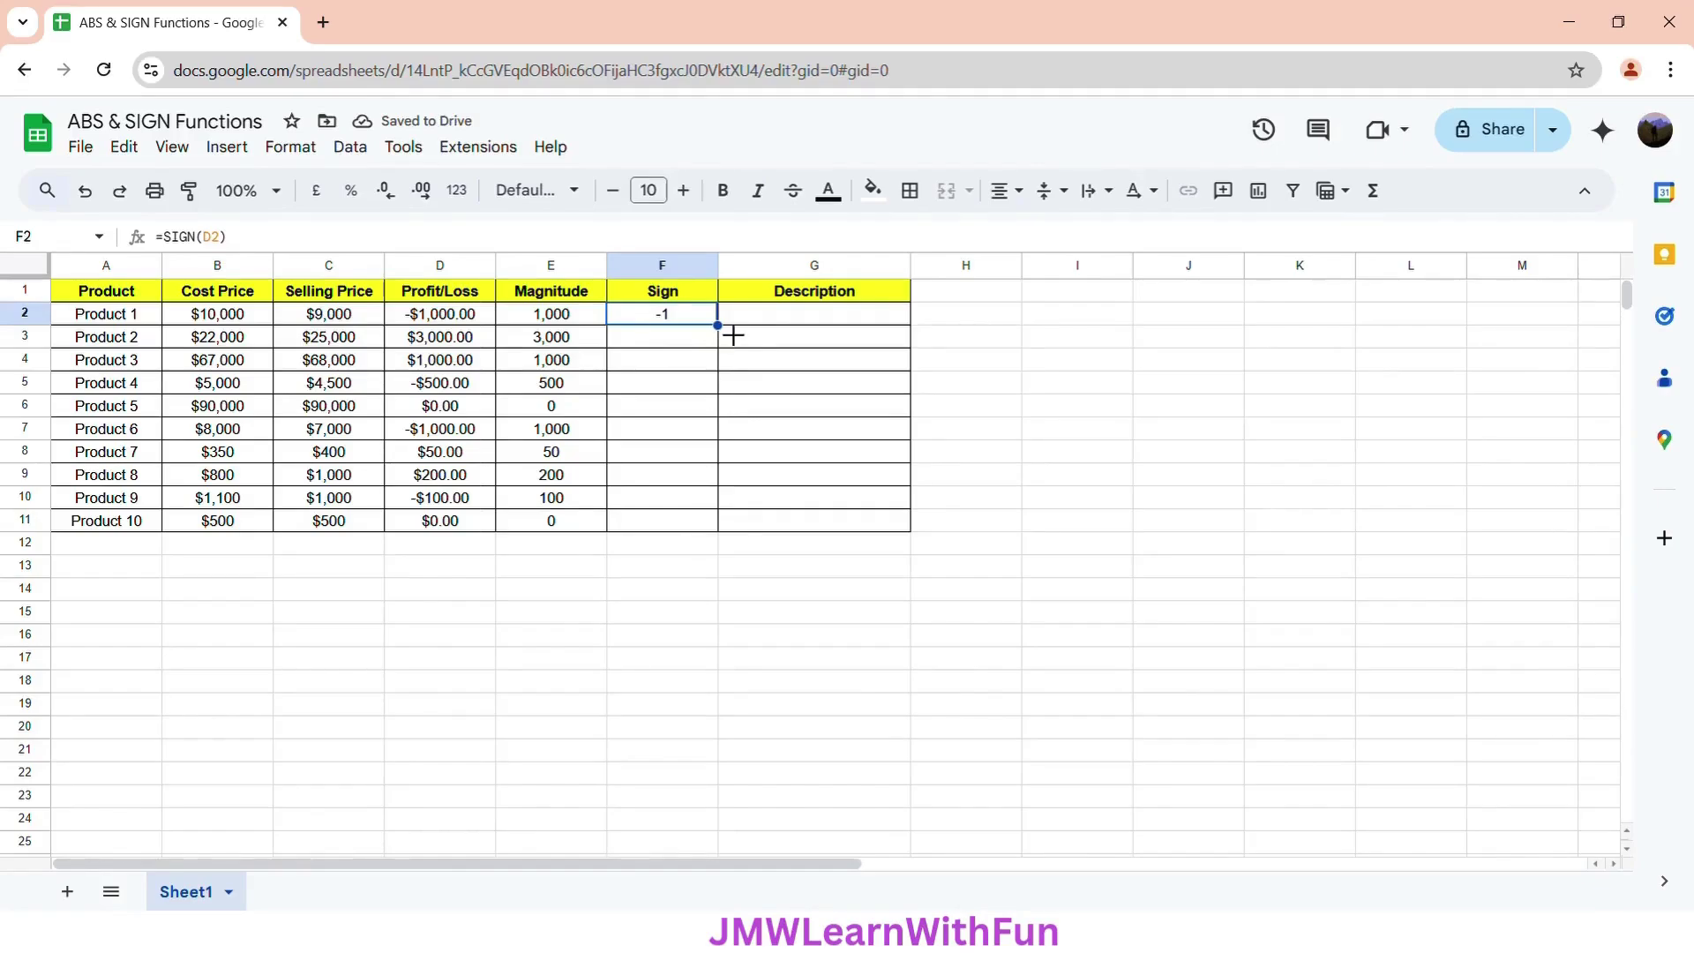
left_click_drag(719, 326, 719, 529)
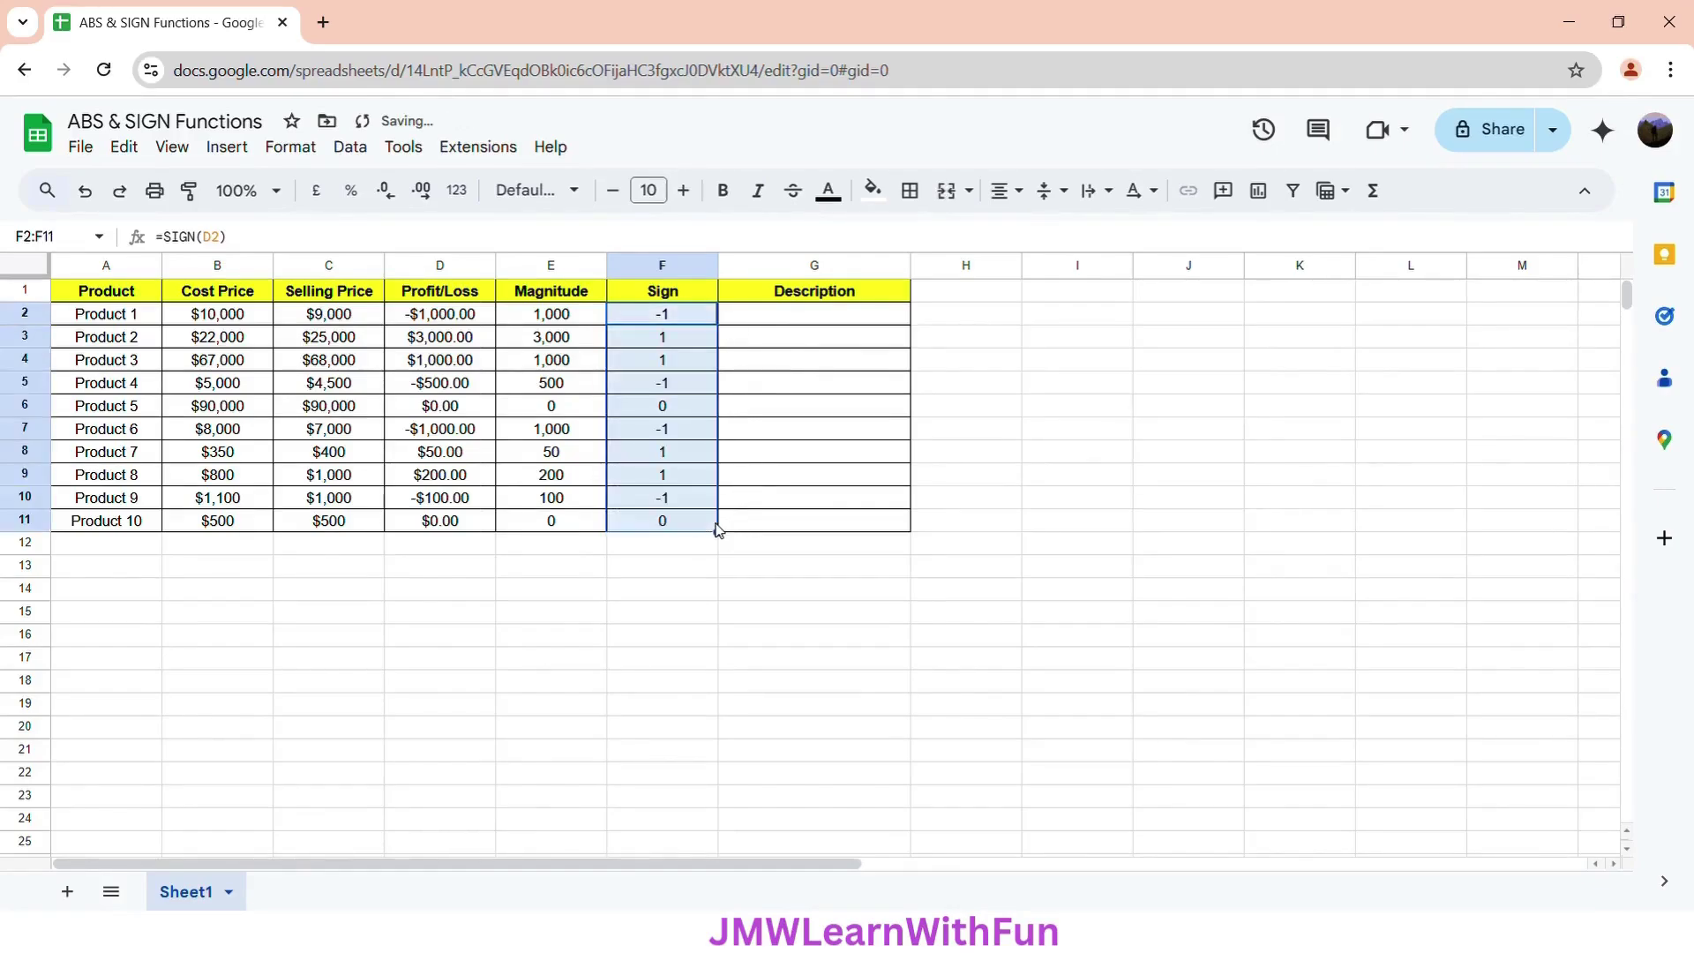
Compare the Profit/Loss values of Product 1 and Product 2 with their Sign results.
left_click(696, 315)
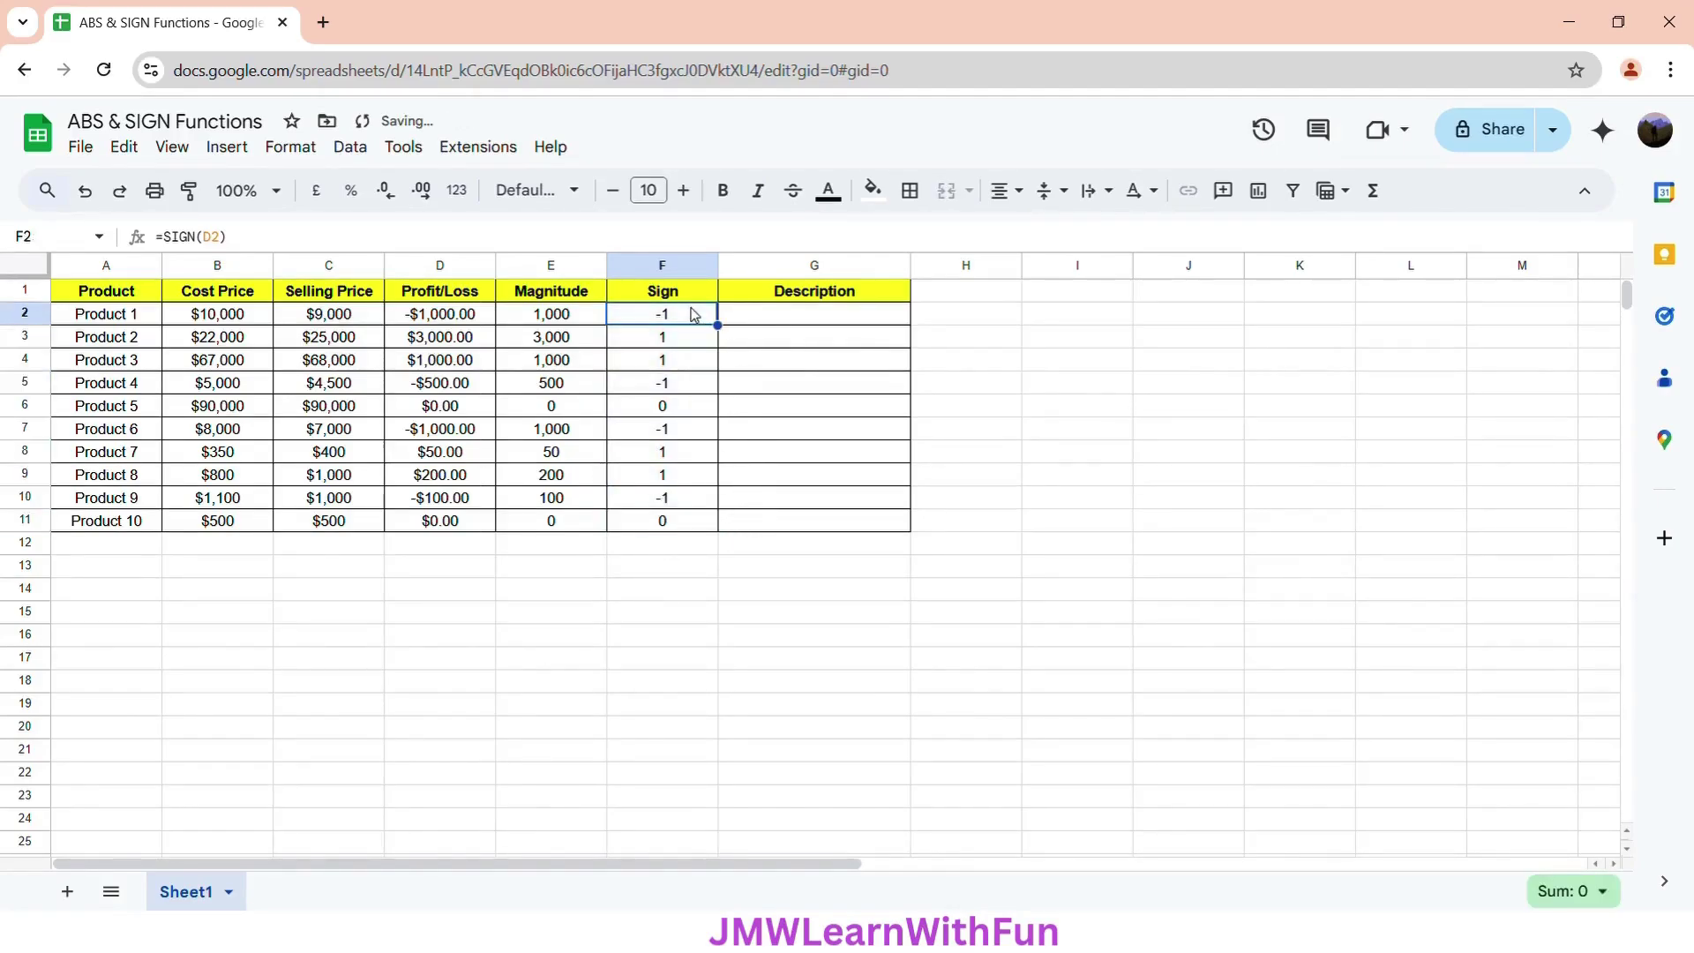
left_click(443, 321)
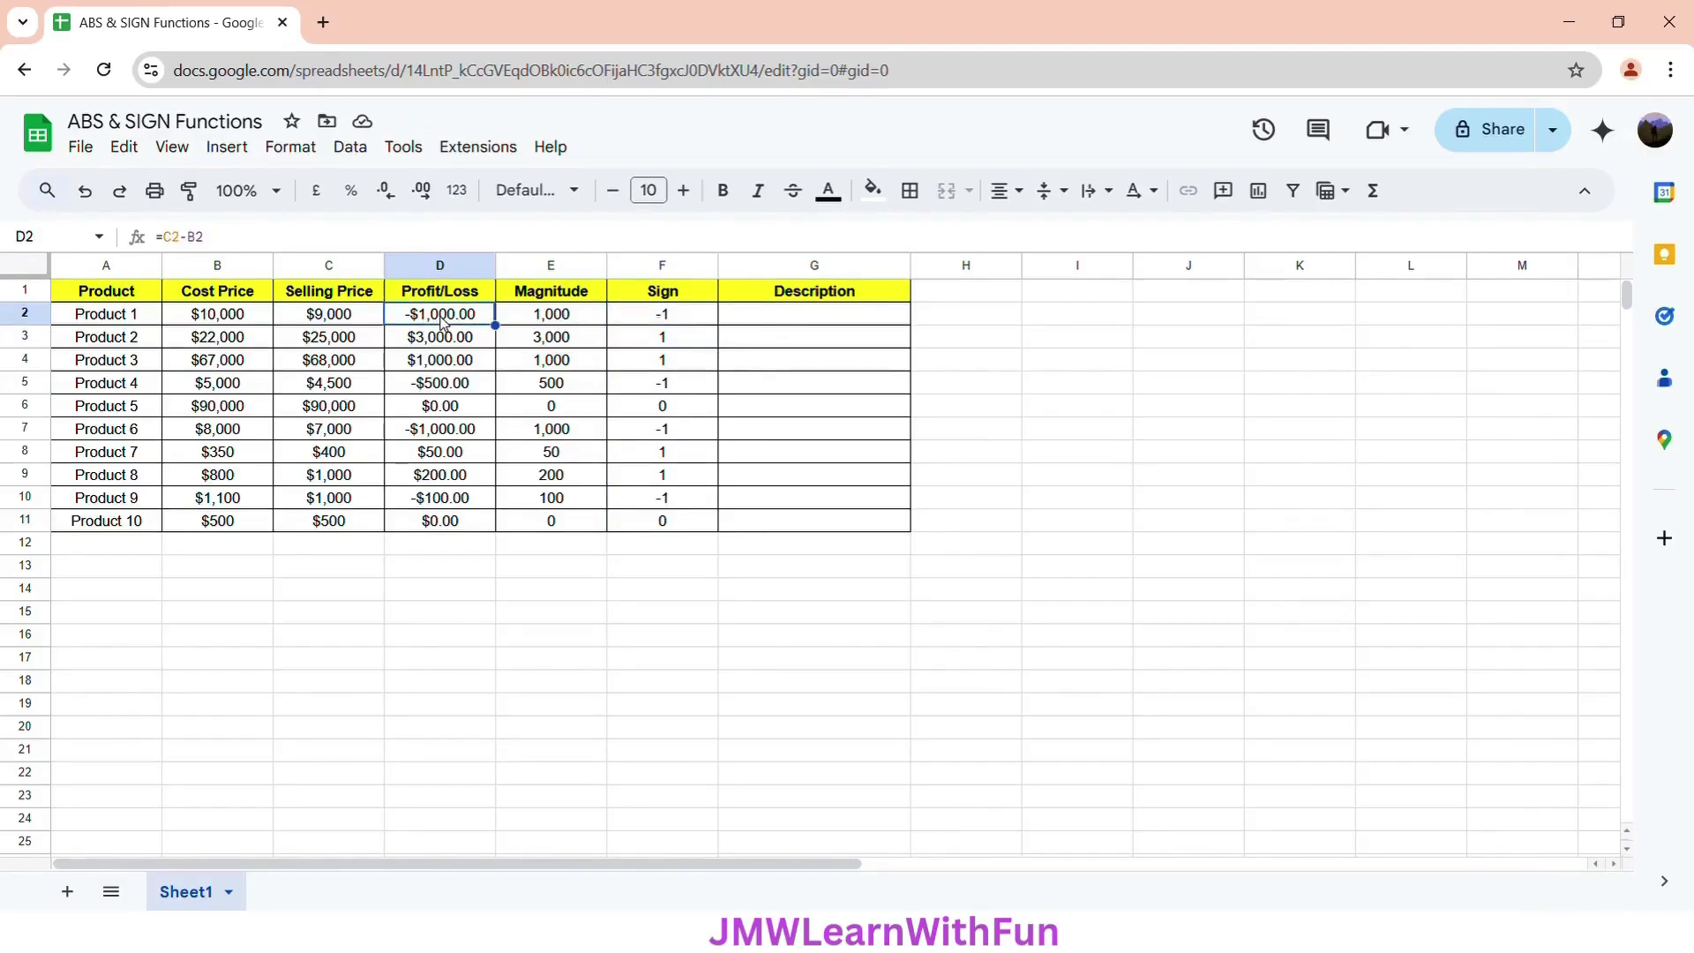
left_click(637, 321)
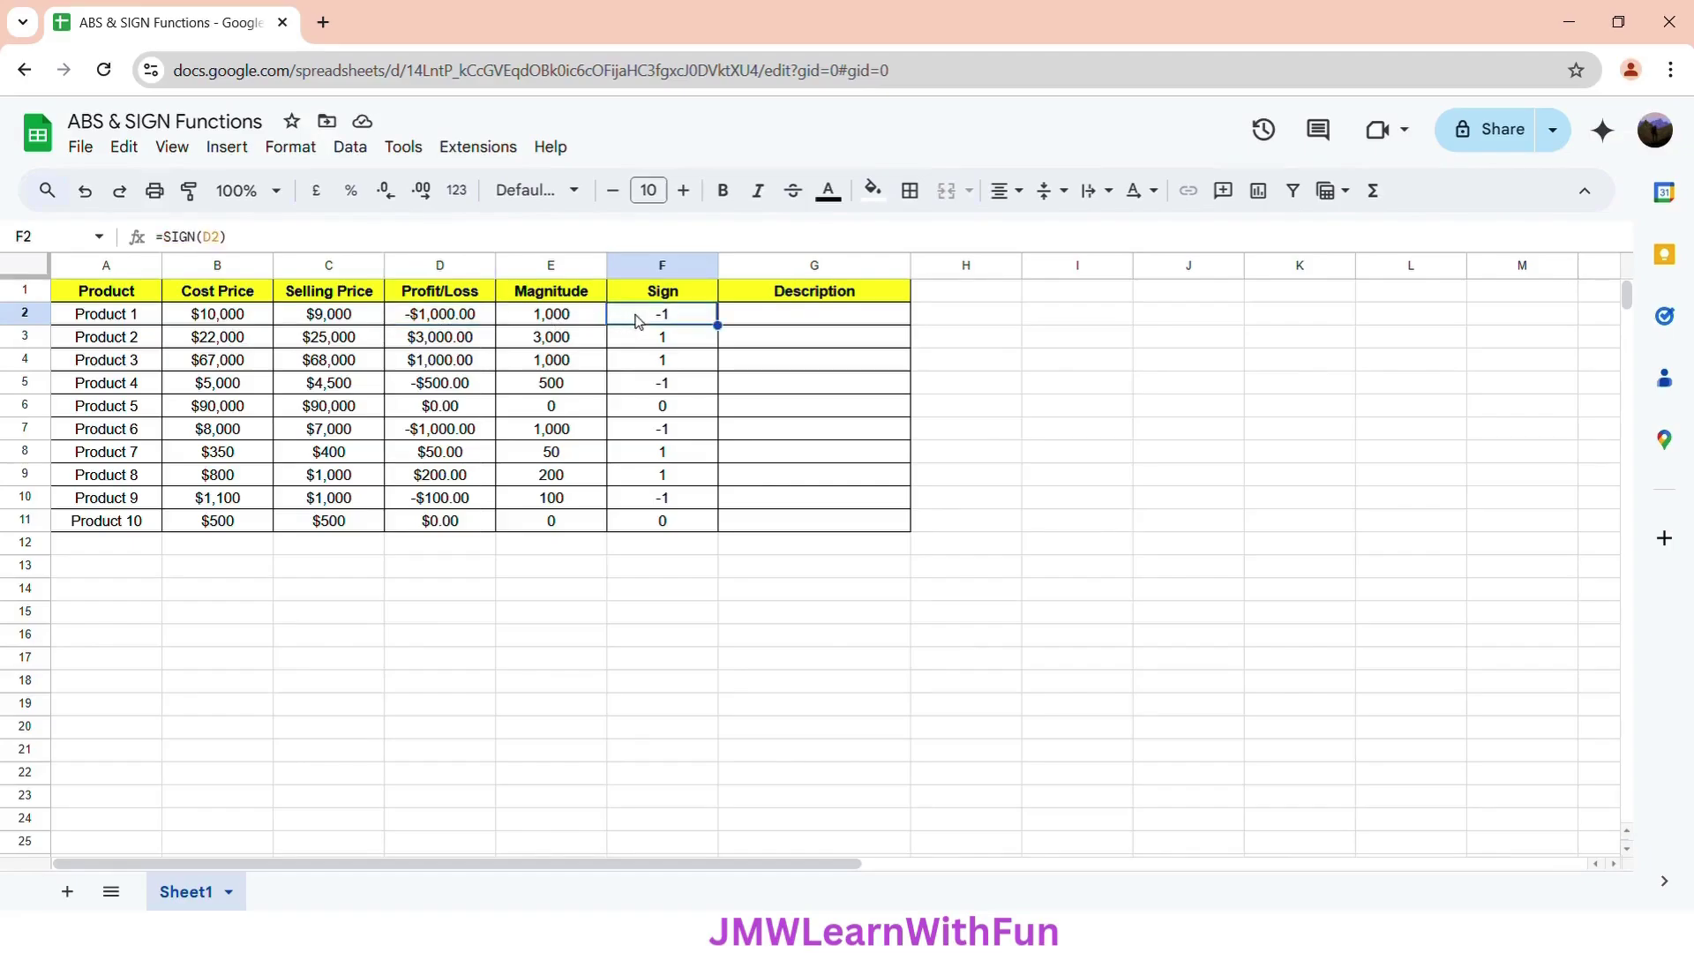
left_click(476, 347)
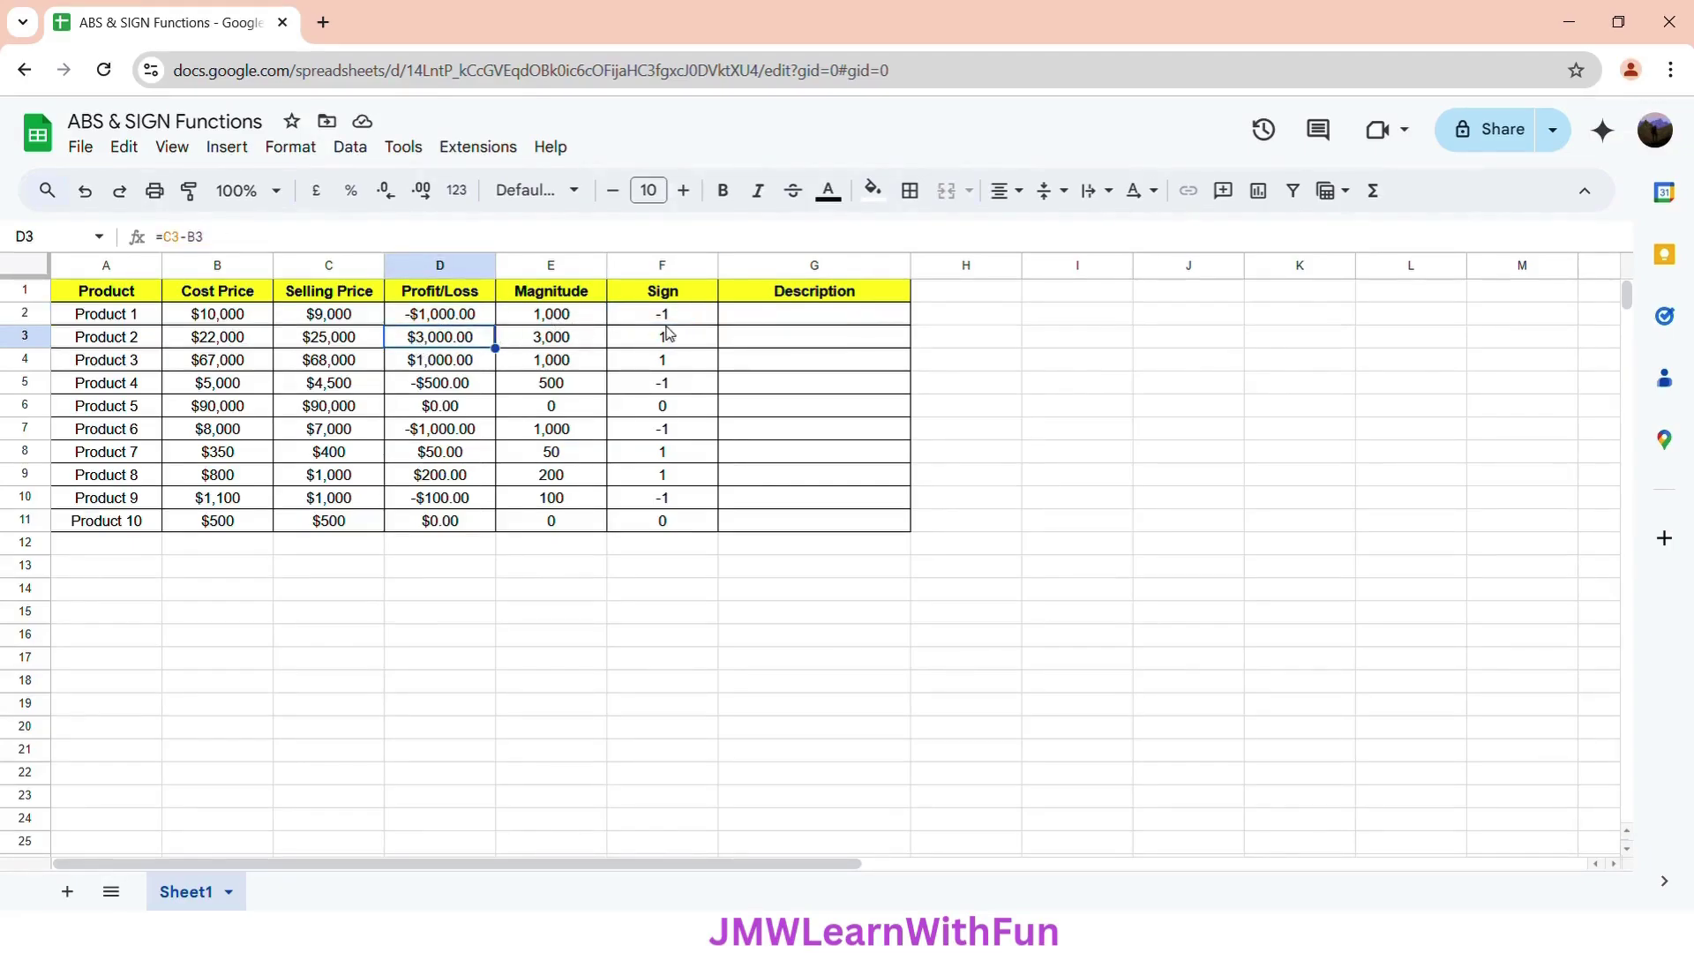
left_click(686, 344)
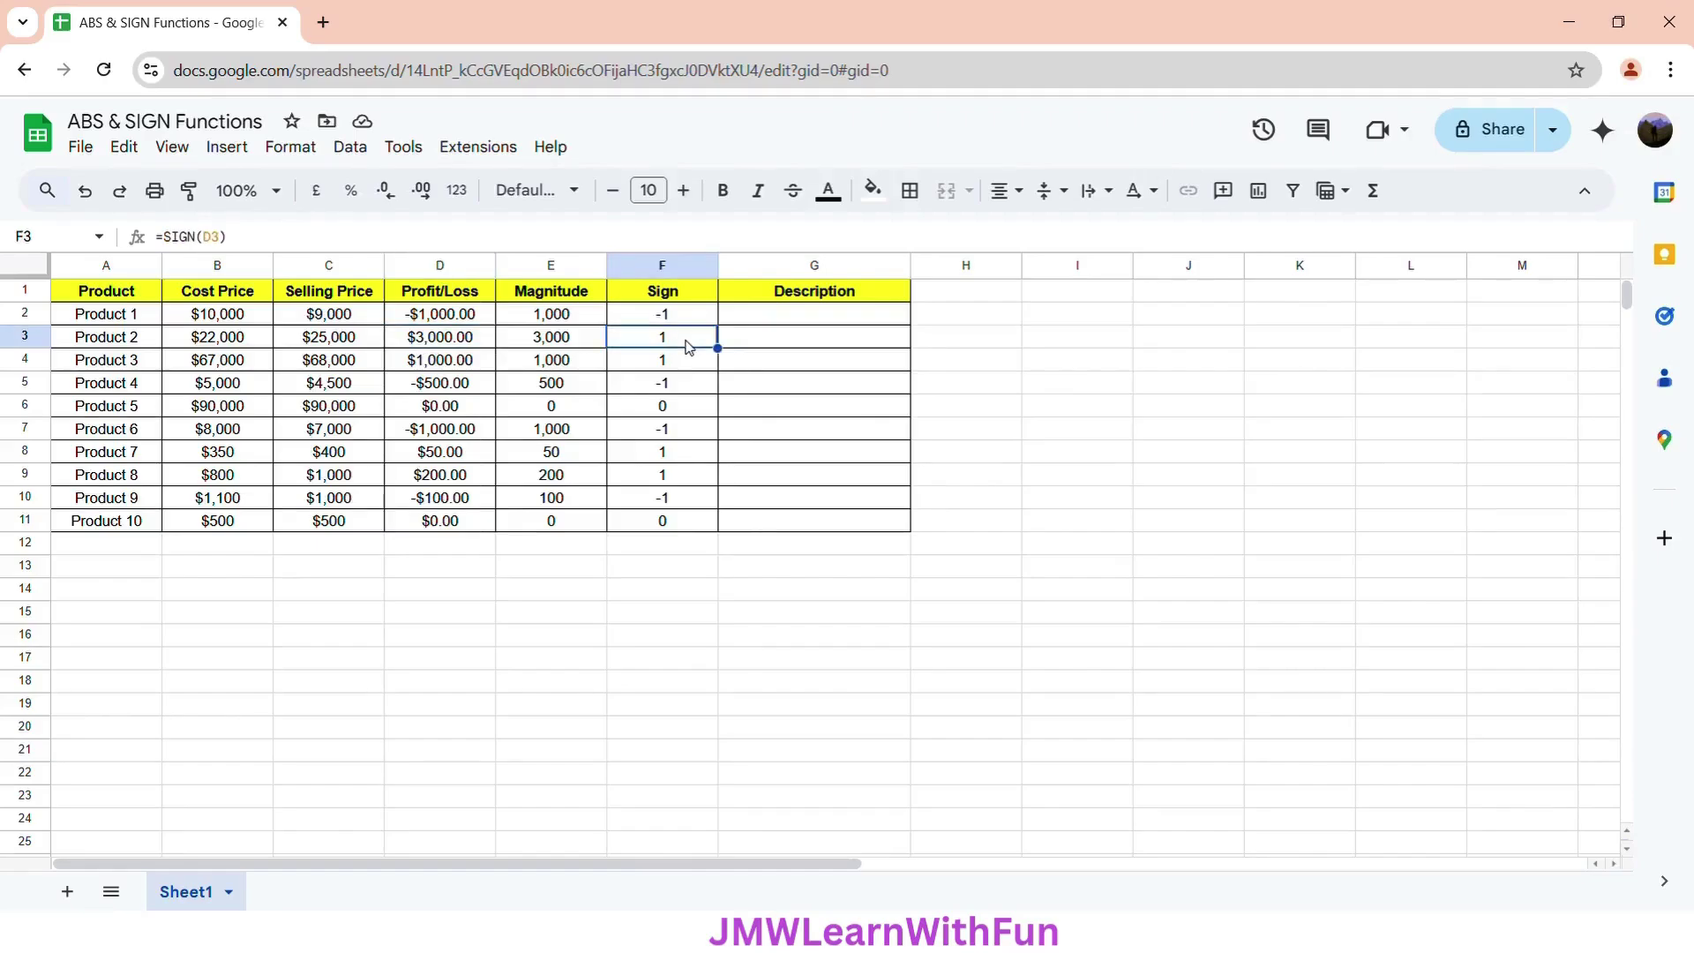
Compare the Profit/Loss values of Products 3 to 6 with their results in the Sign column.
left_click(470, 361)
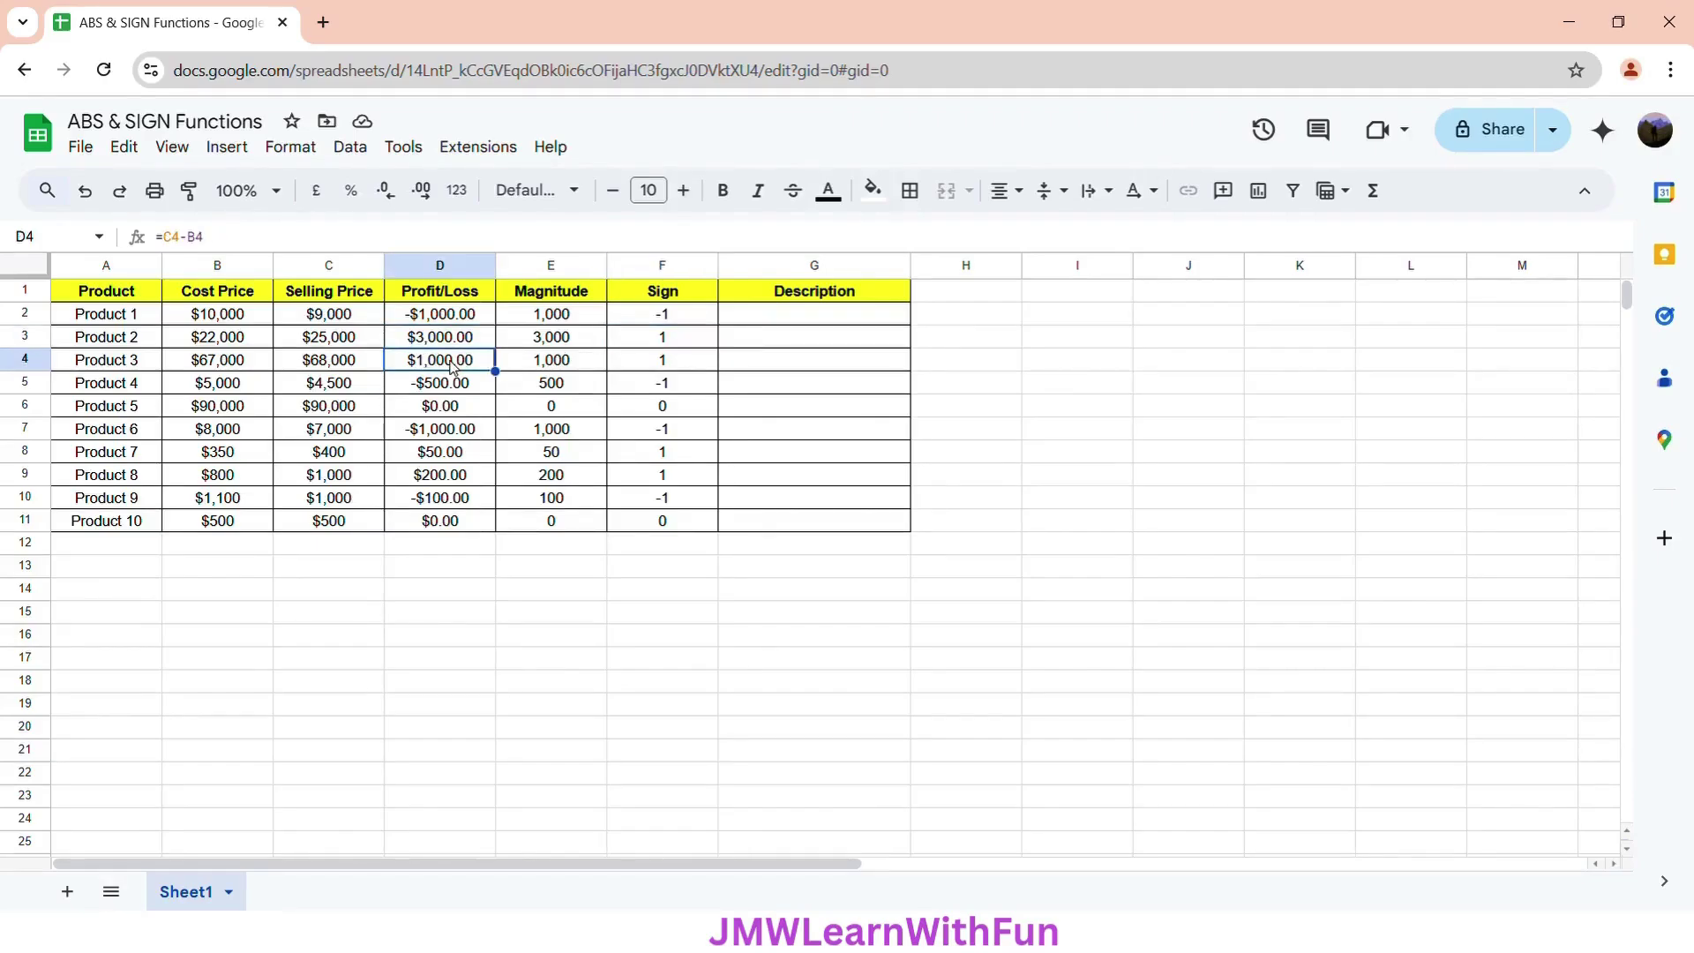
left_click(689, 364)
left_click(447, 388)
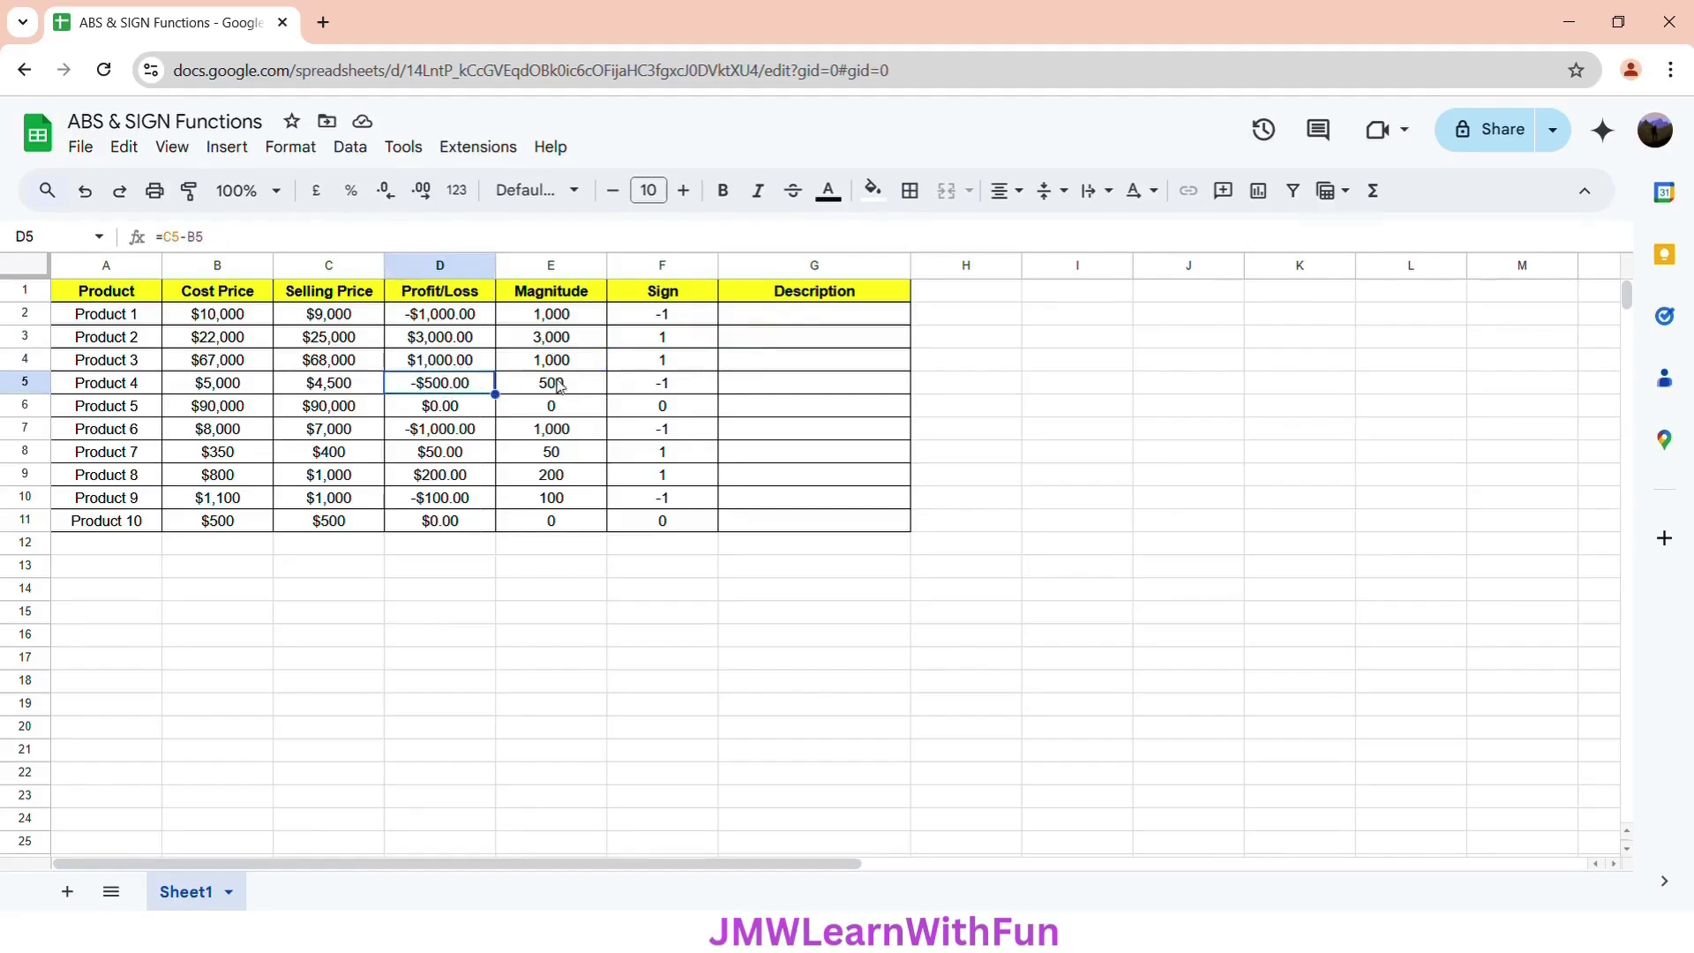
left_click(668, 386)
left_click(453, 413)
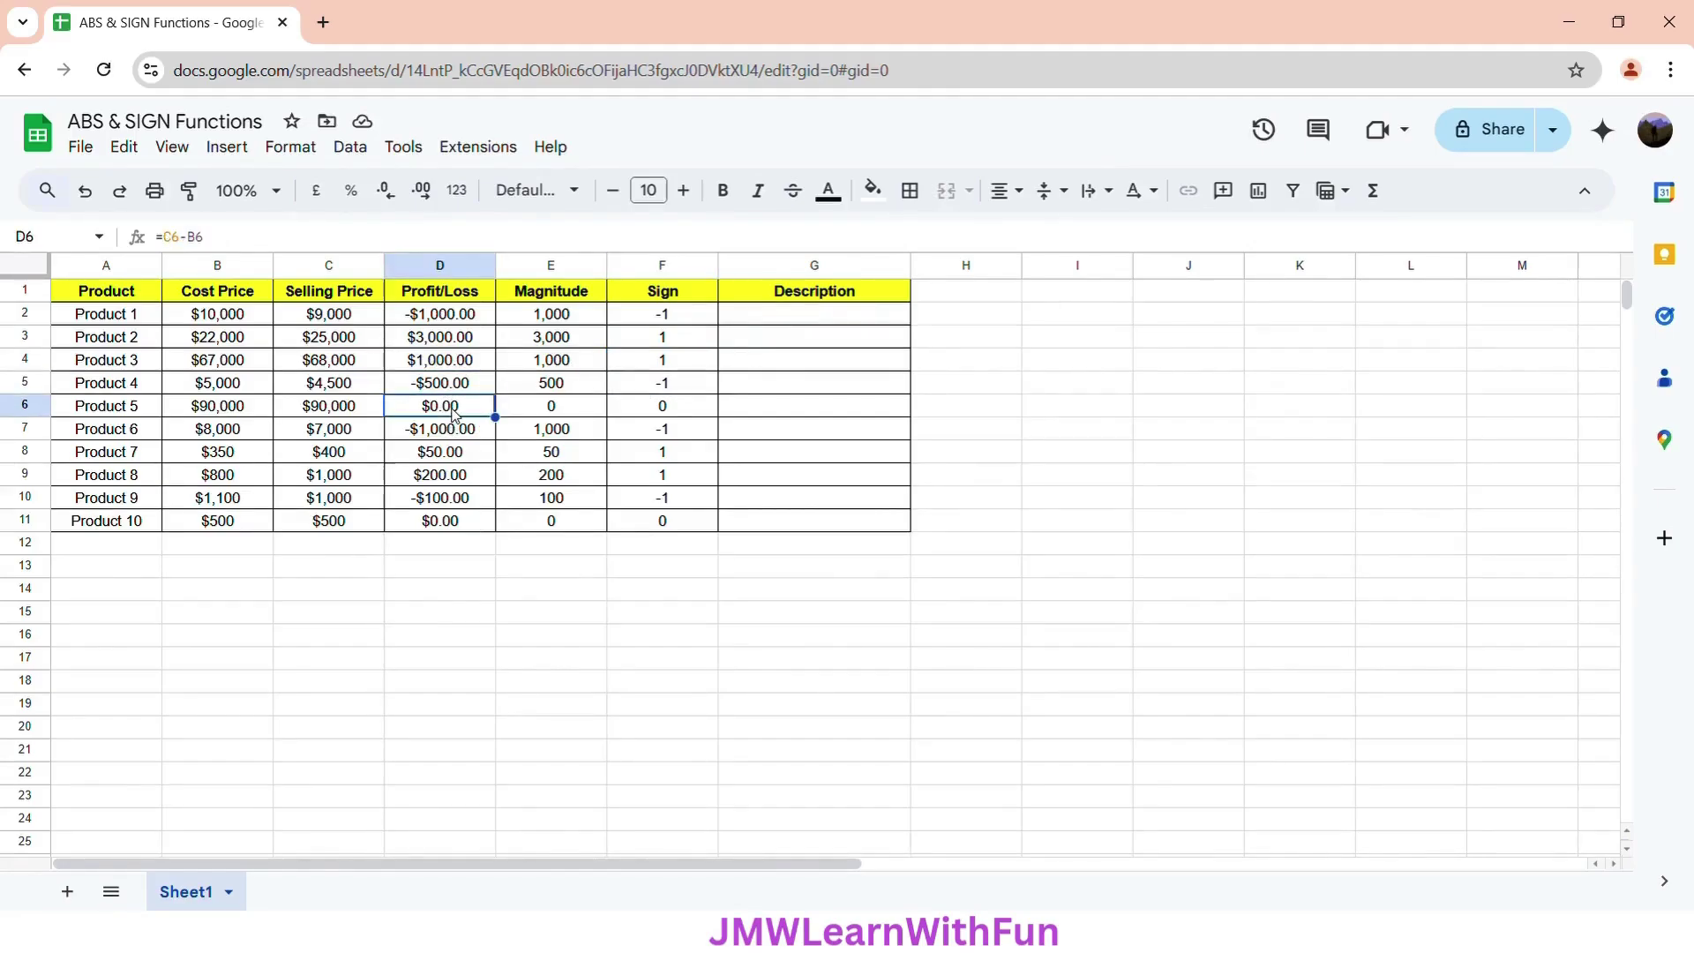
left_click(633, 415)
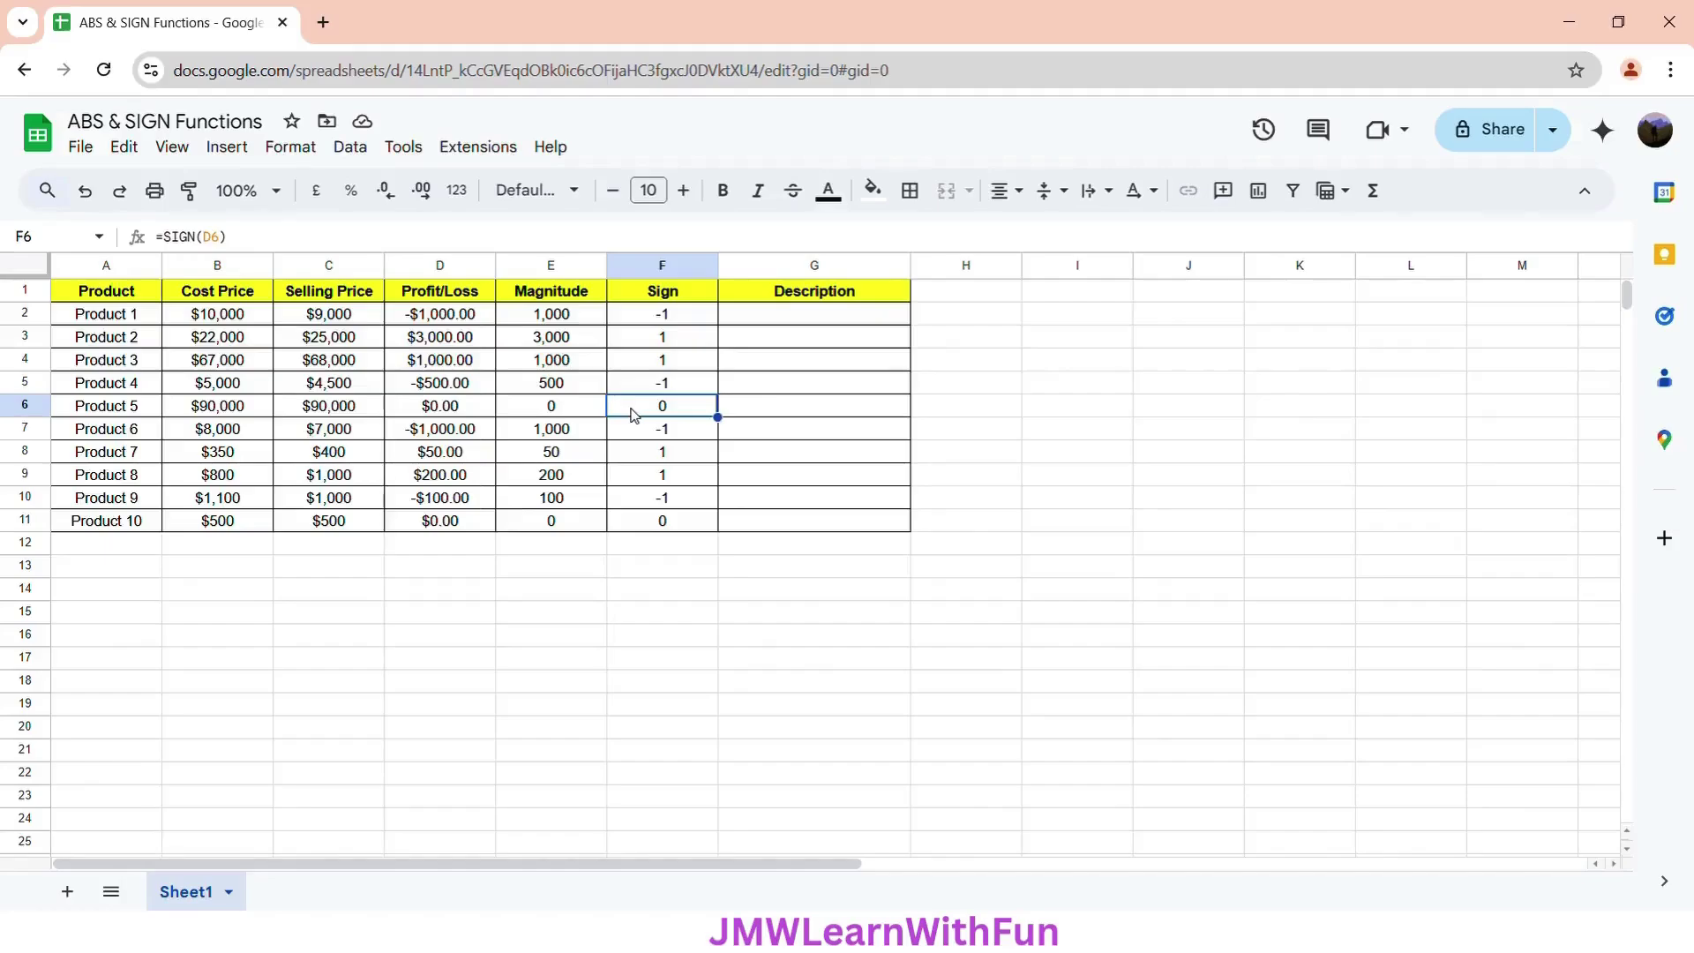
left_click(440, 433)
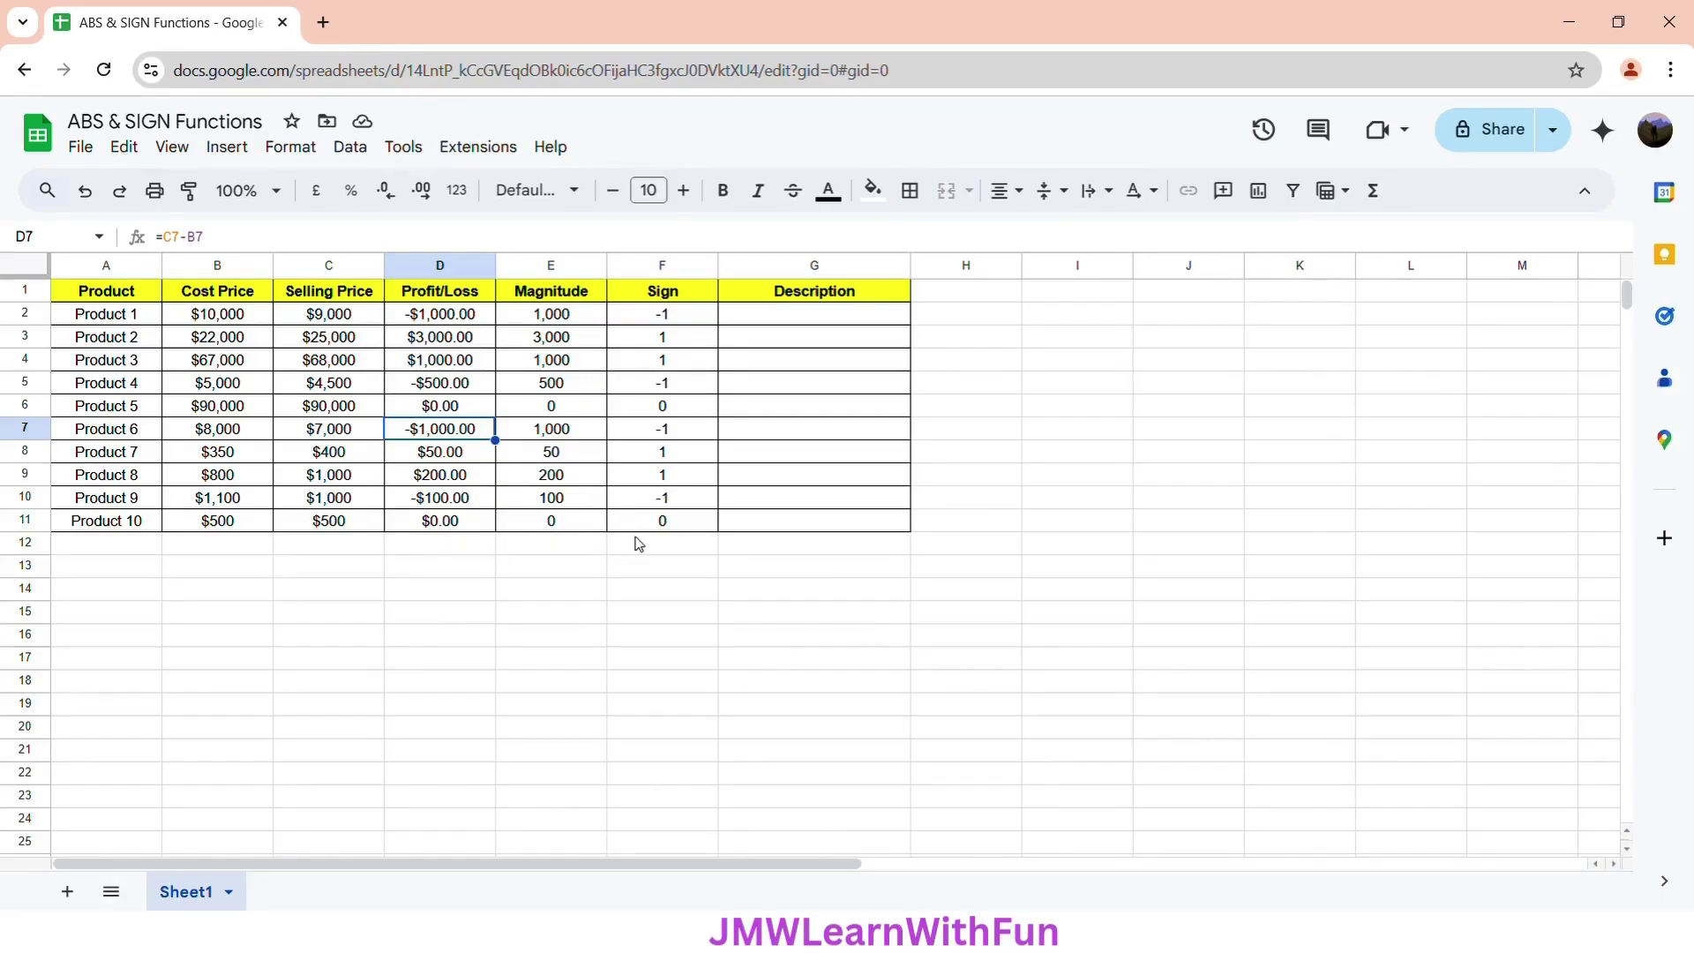
left_click(695, 297)
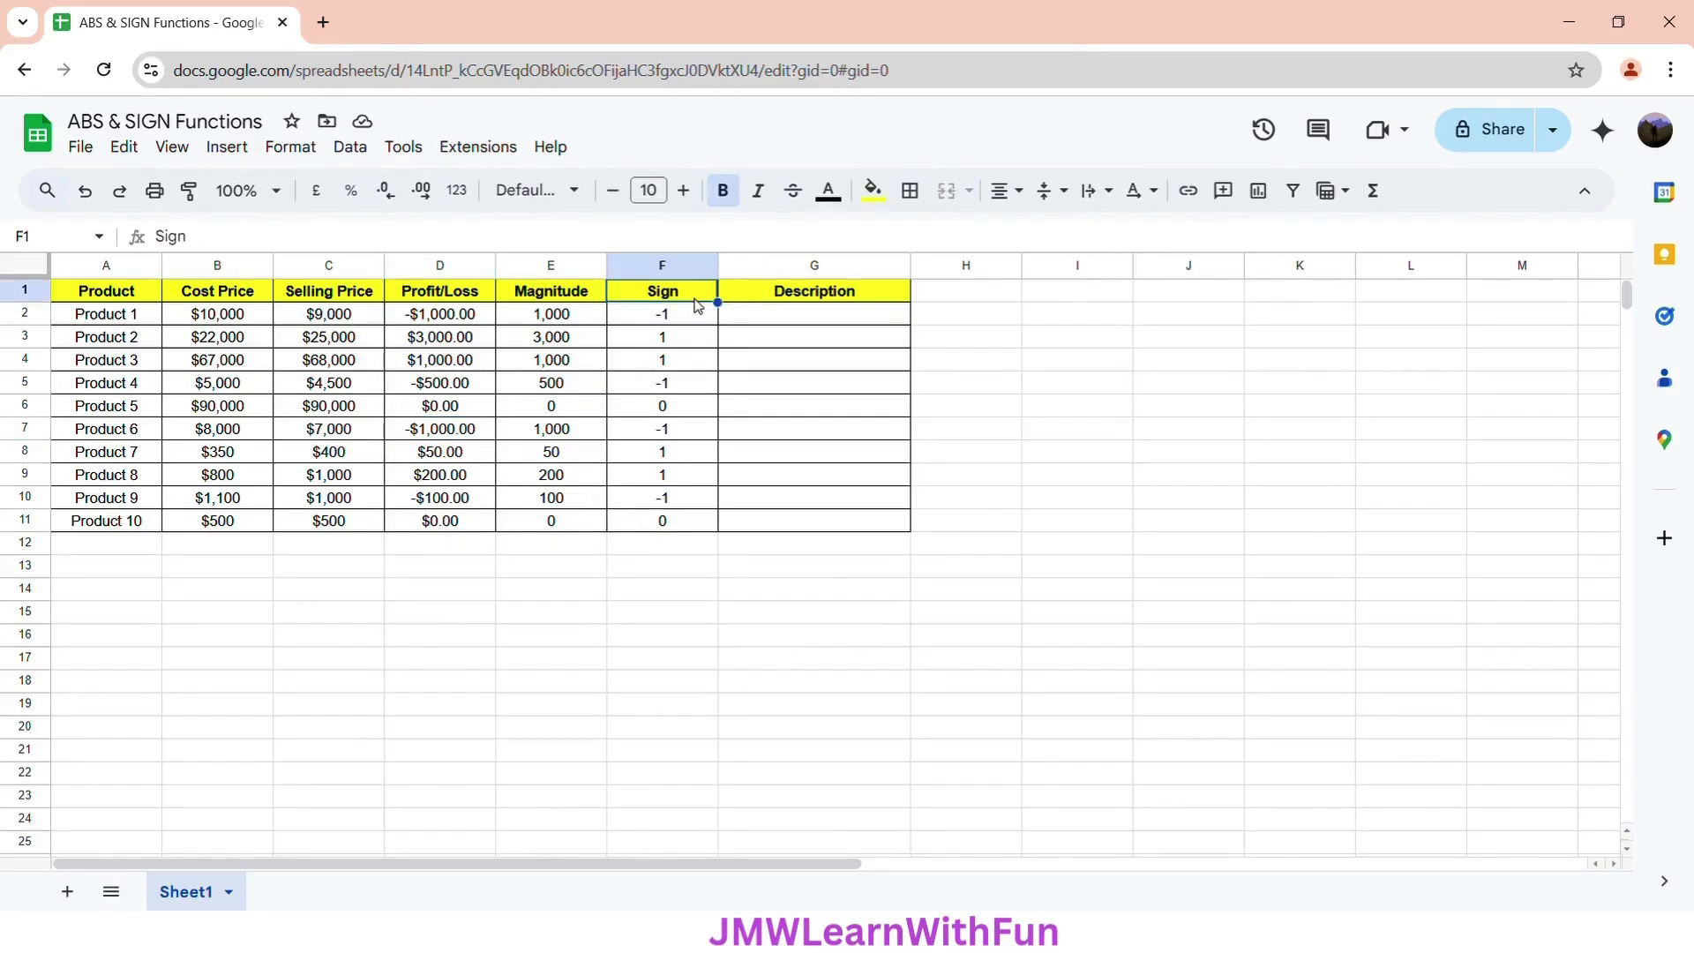
Begin a SWITCH formula in G2 of the Description column and expand the function's help with its example and arguments.
left_click(841, 298)
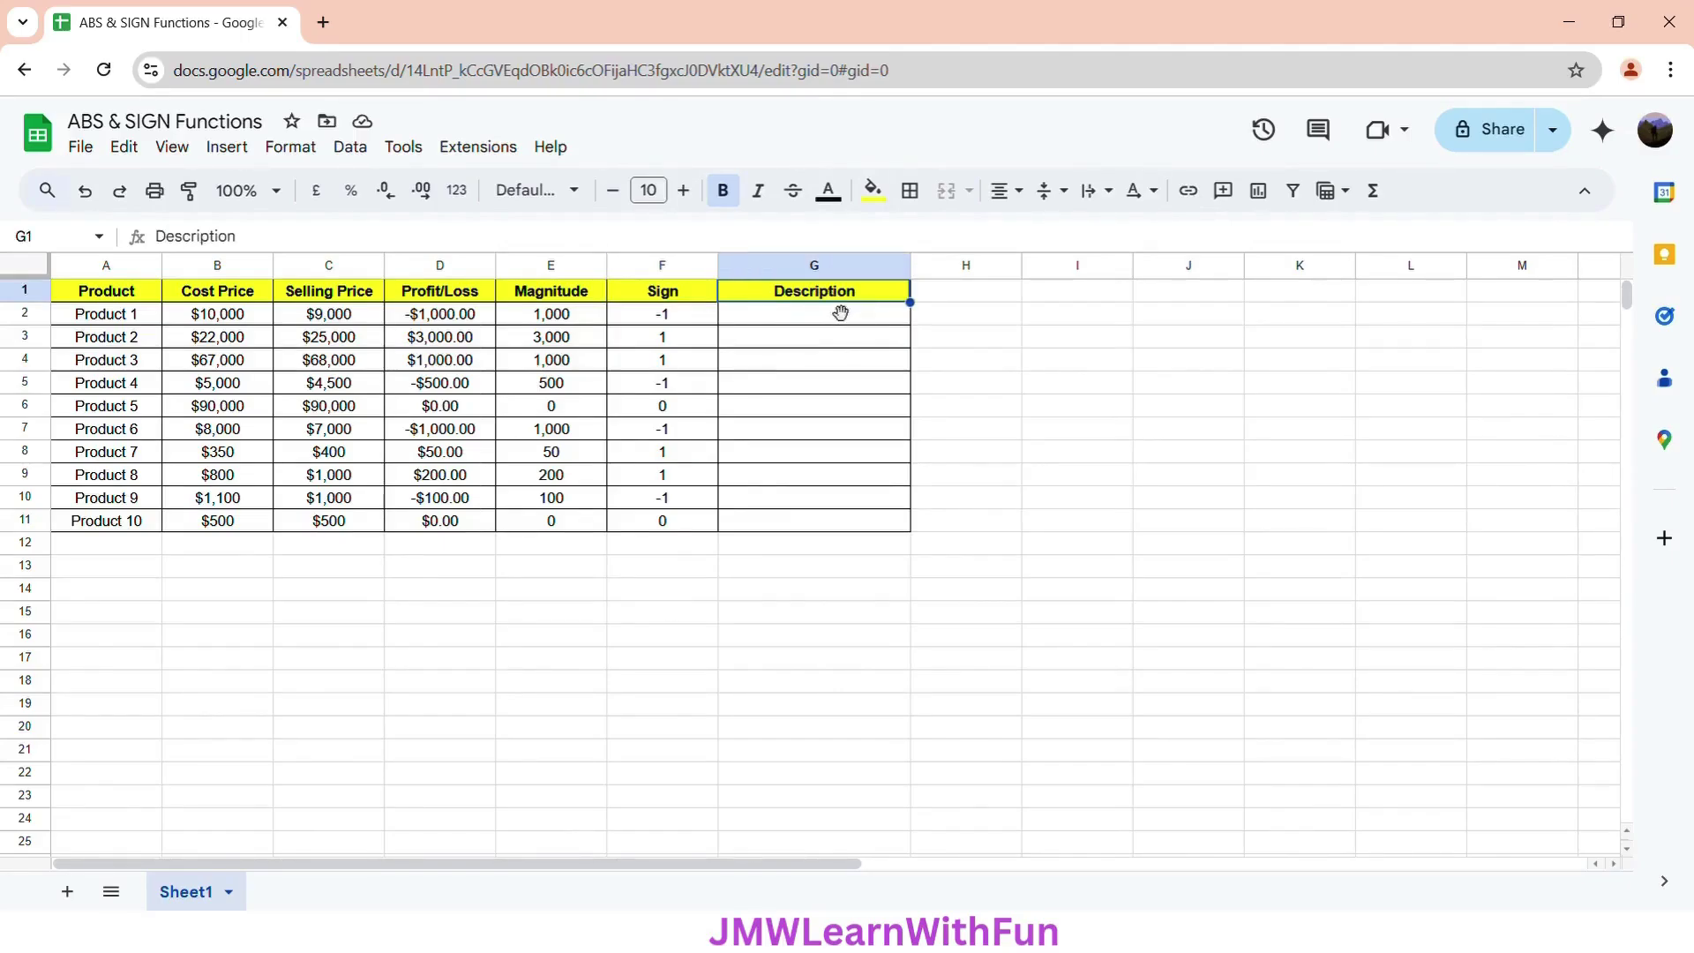
left_click(832, 320)
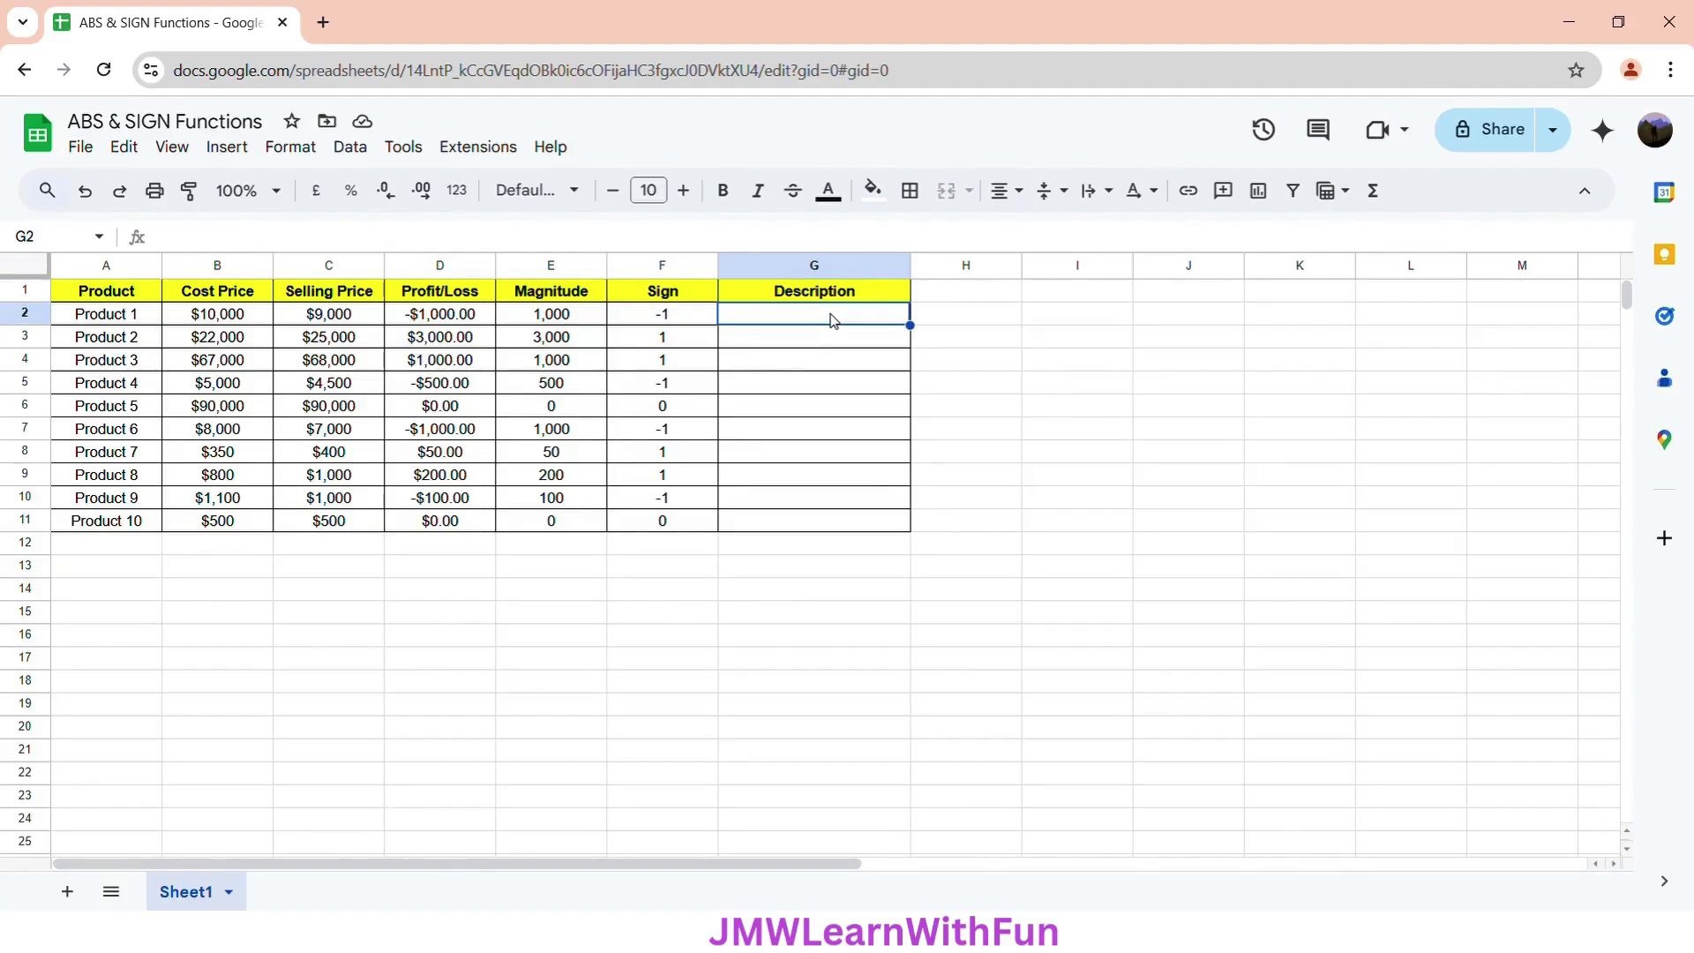
type("=")
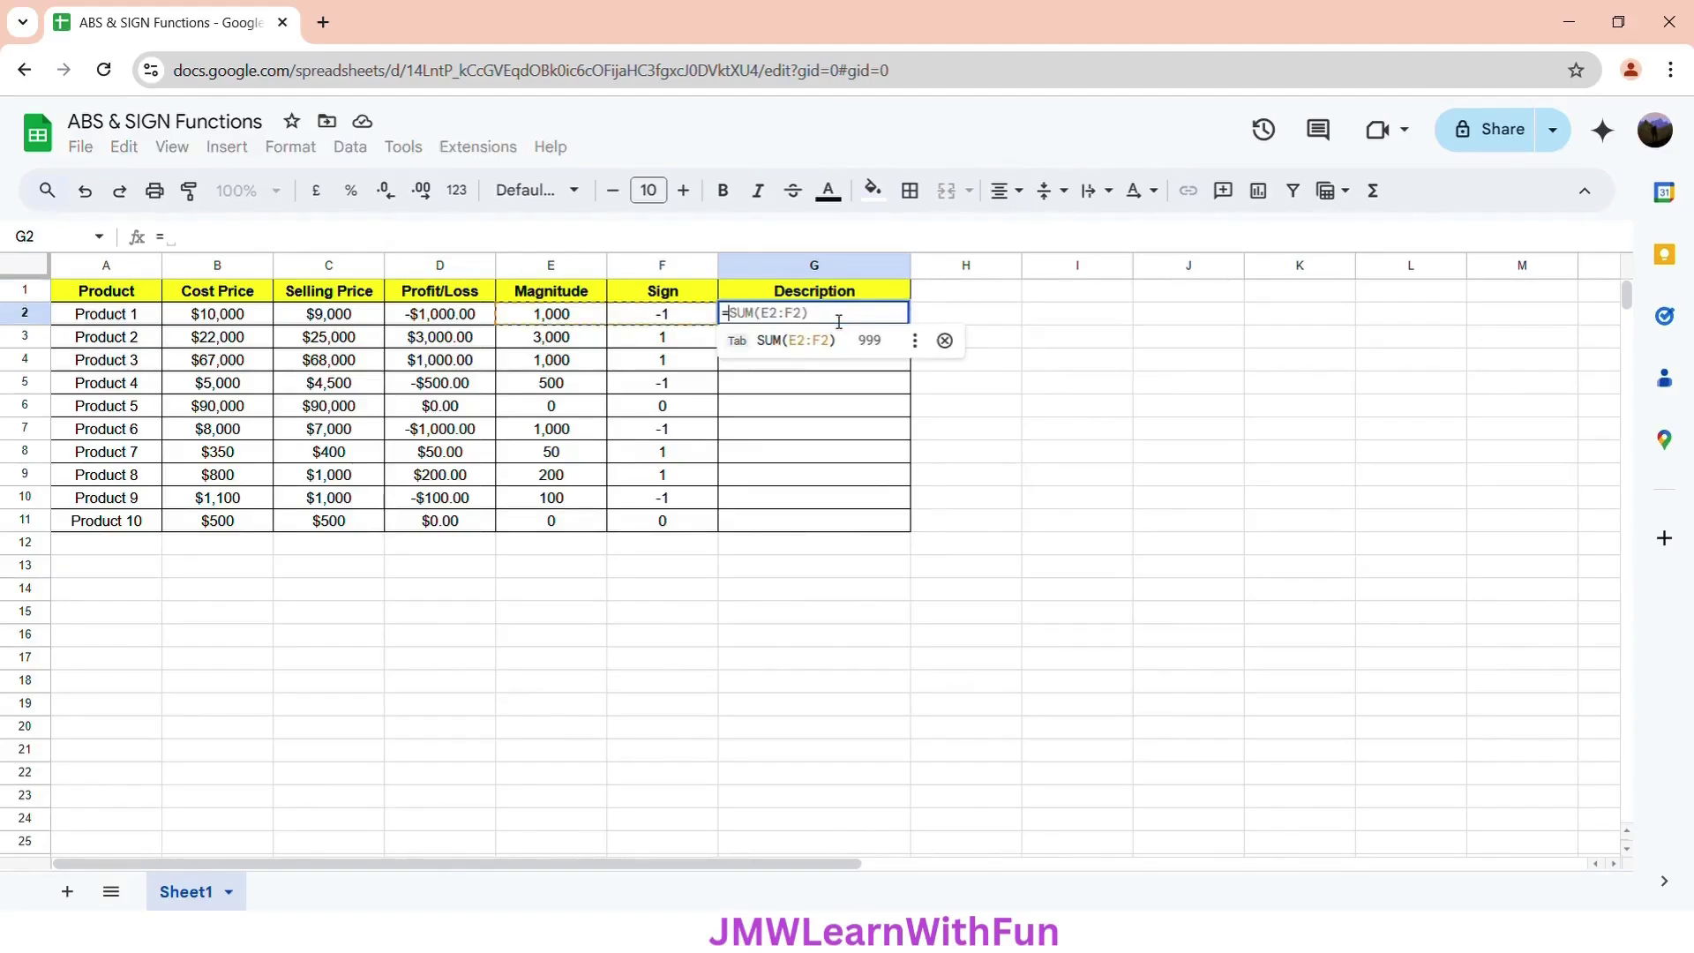
type("SWITC")
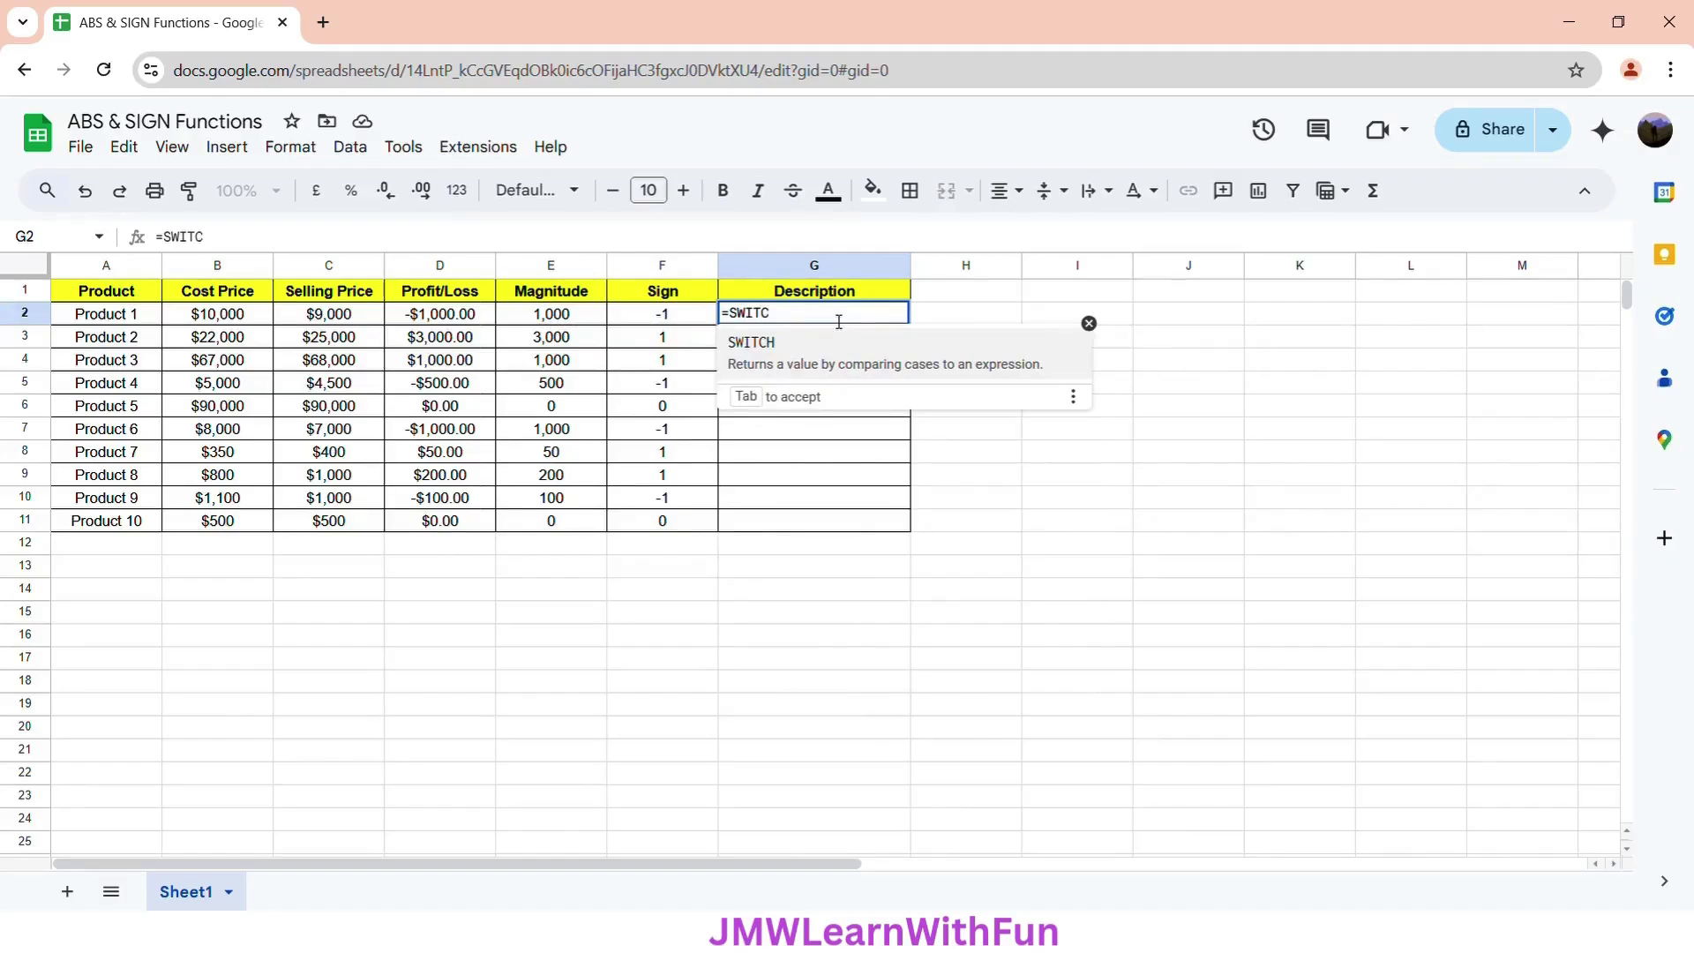
type("H(")
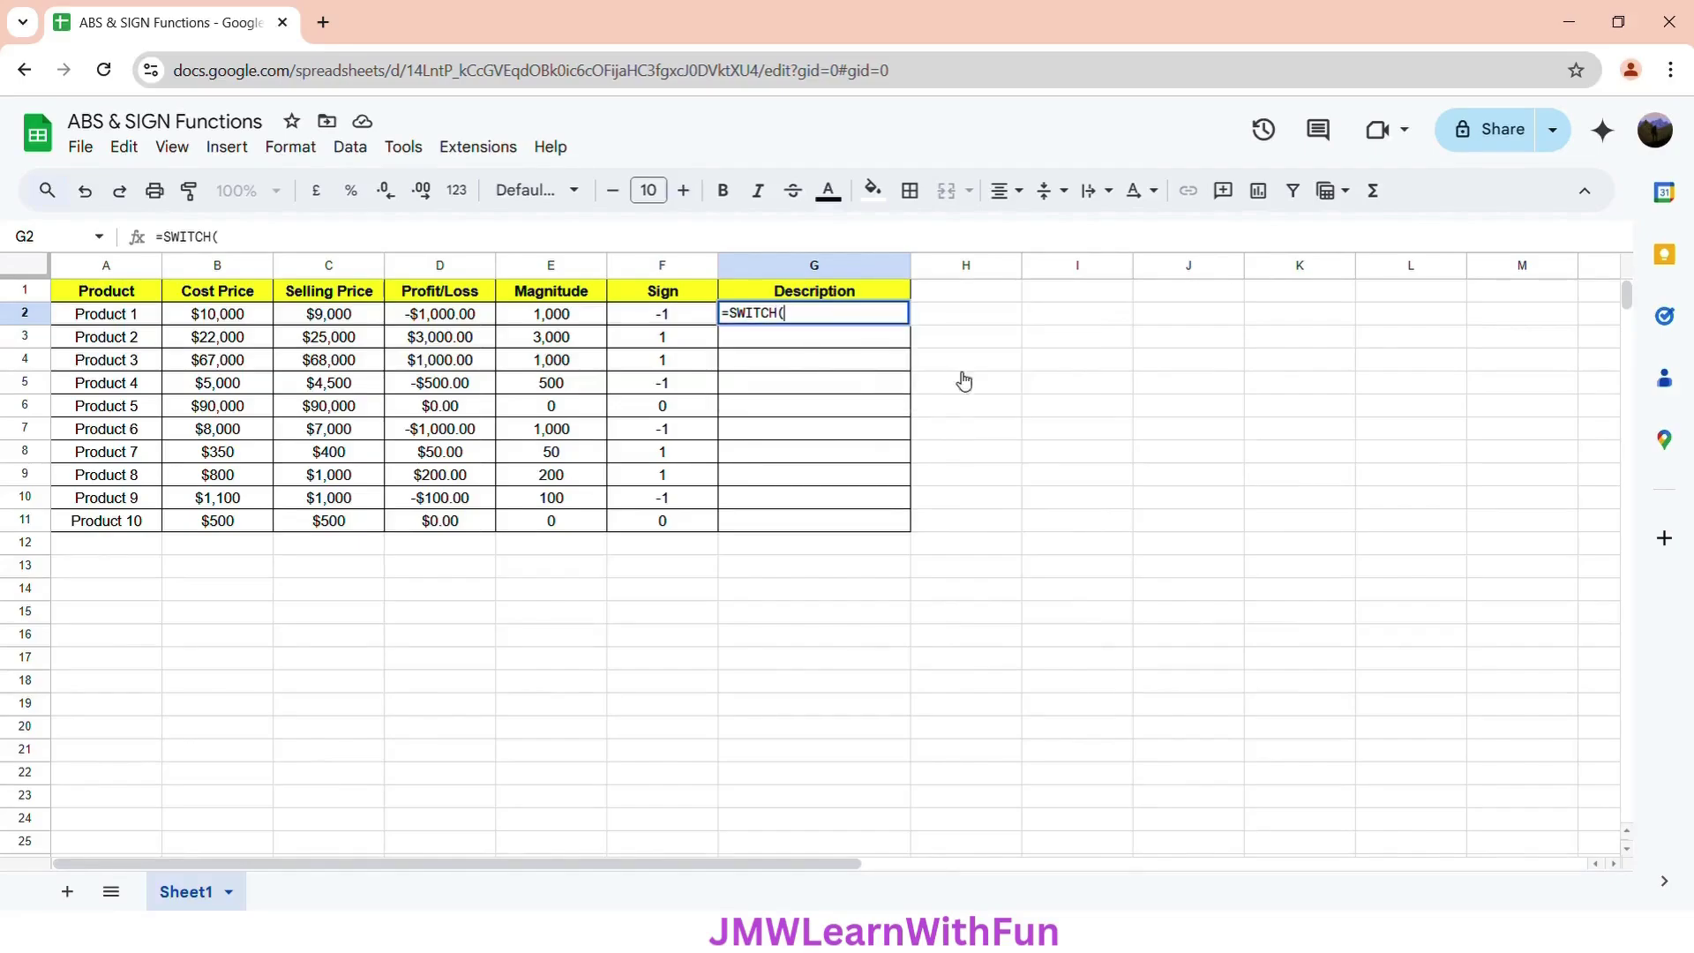
left_click(832, 377)
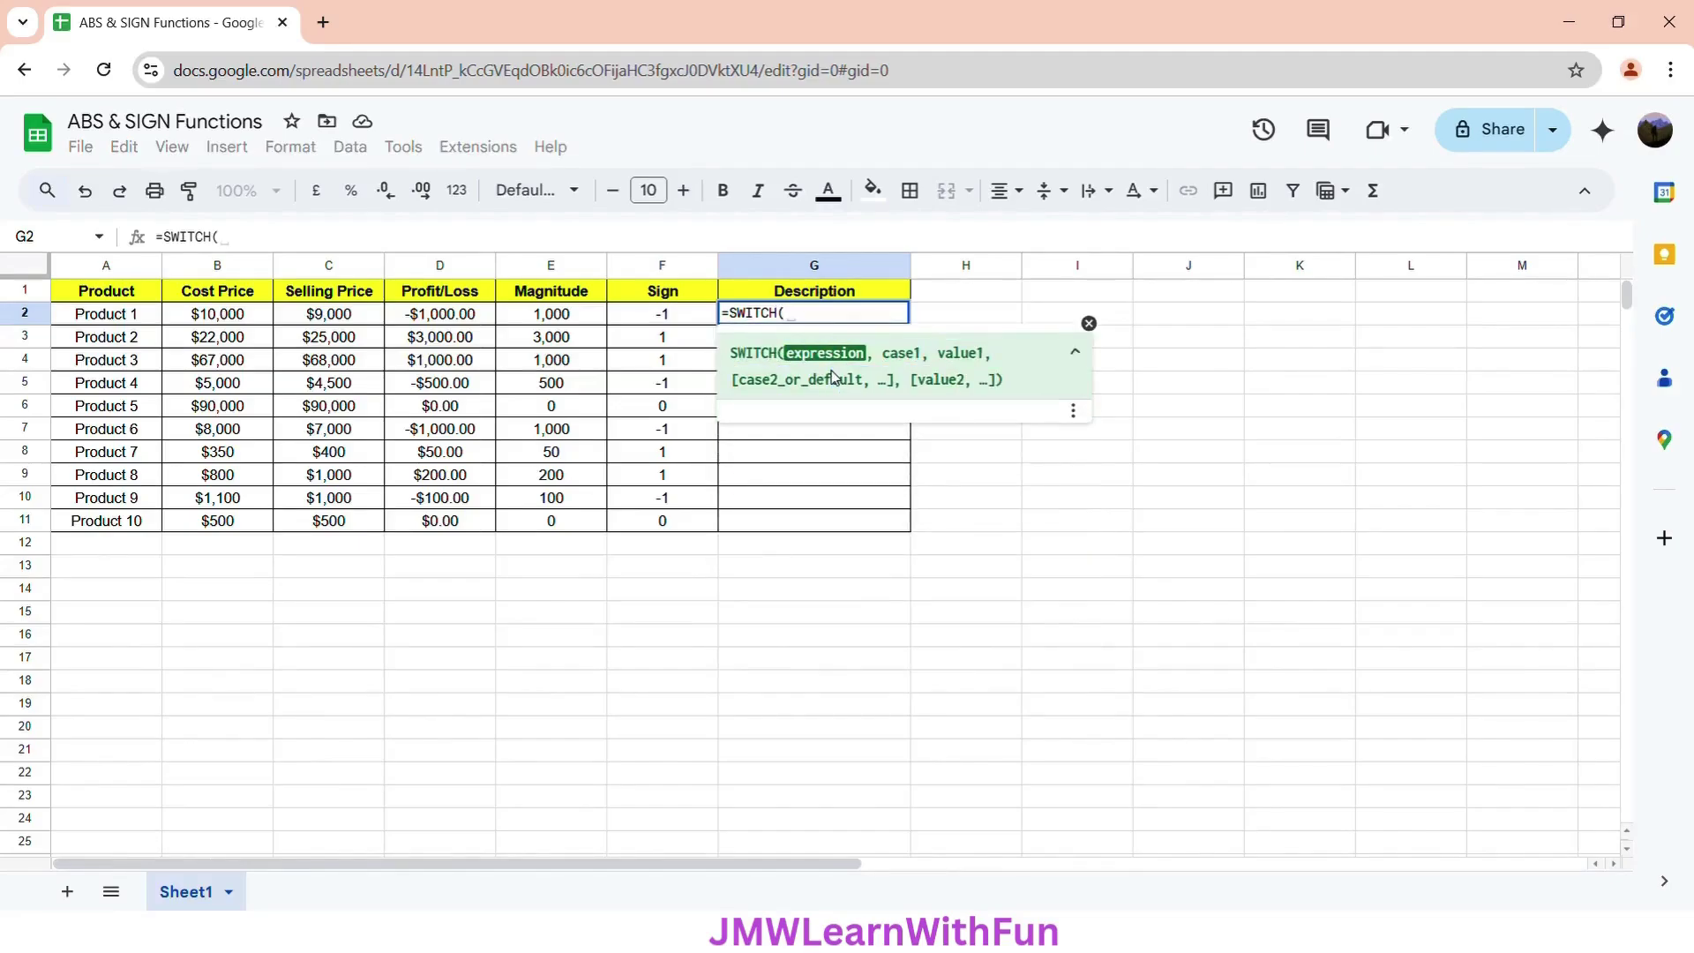
left_click(1075, 352)
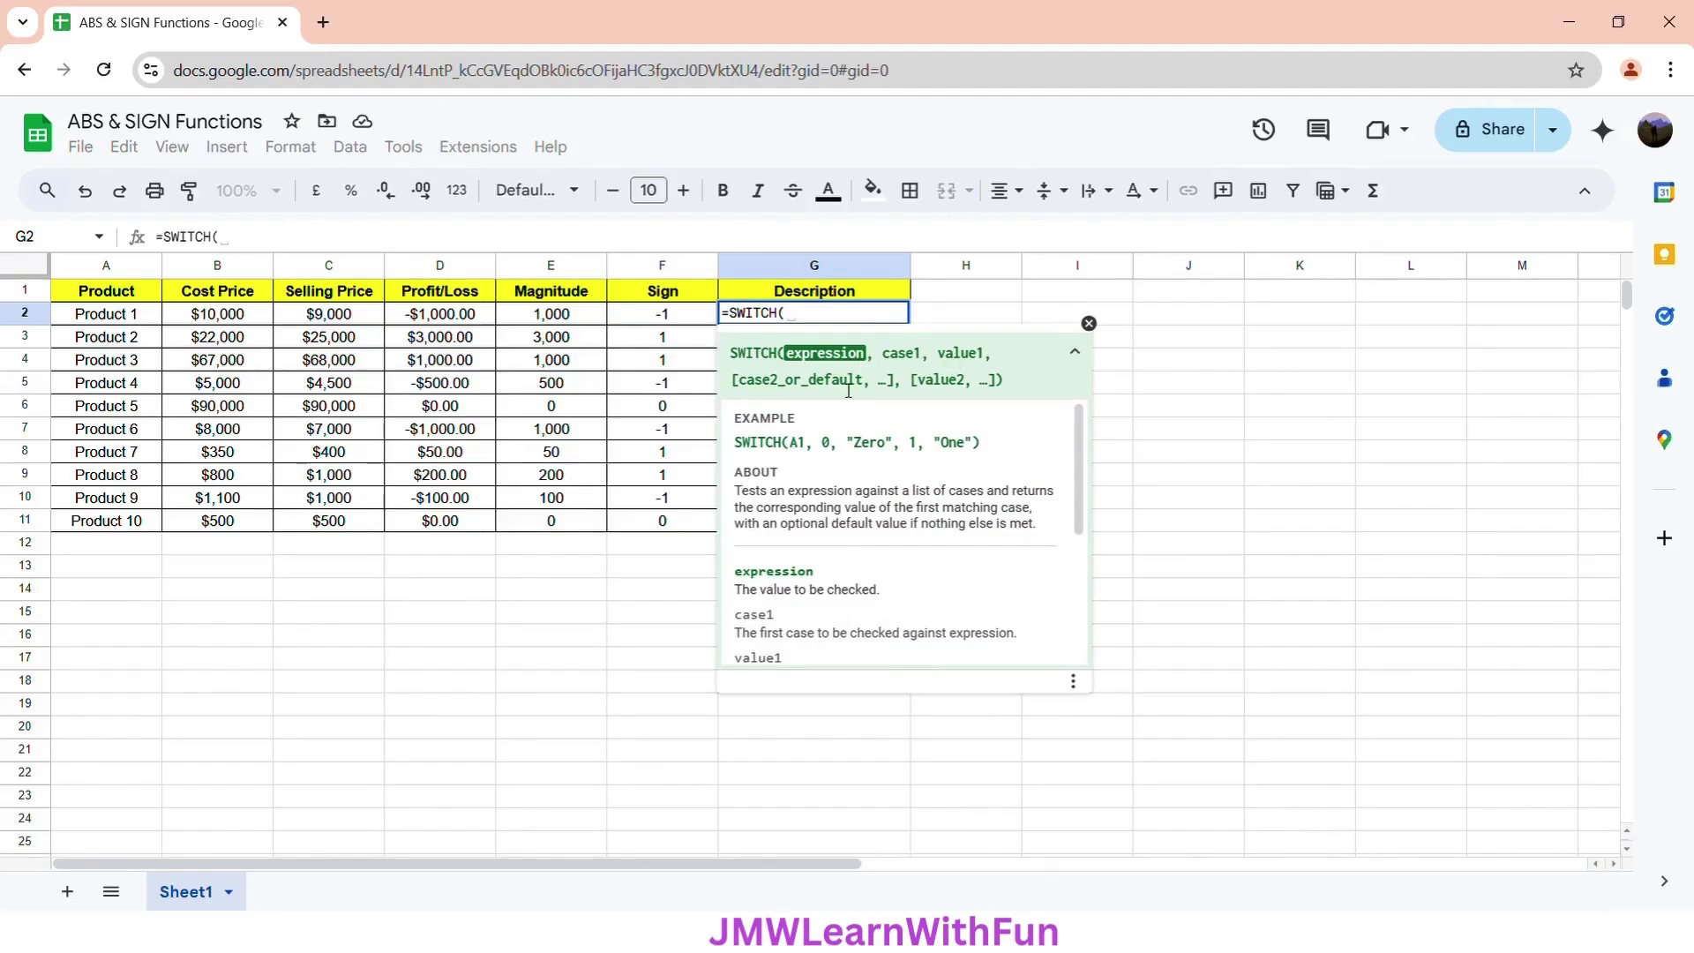
Enter SIGN(D2) as the expression that the SWITCH formula in G2 checks.
left_click(807, 321)
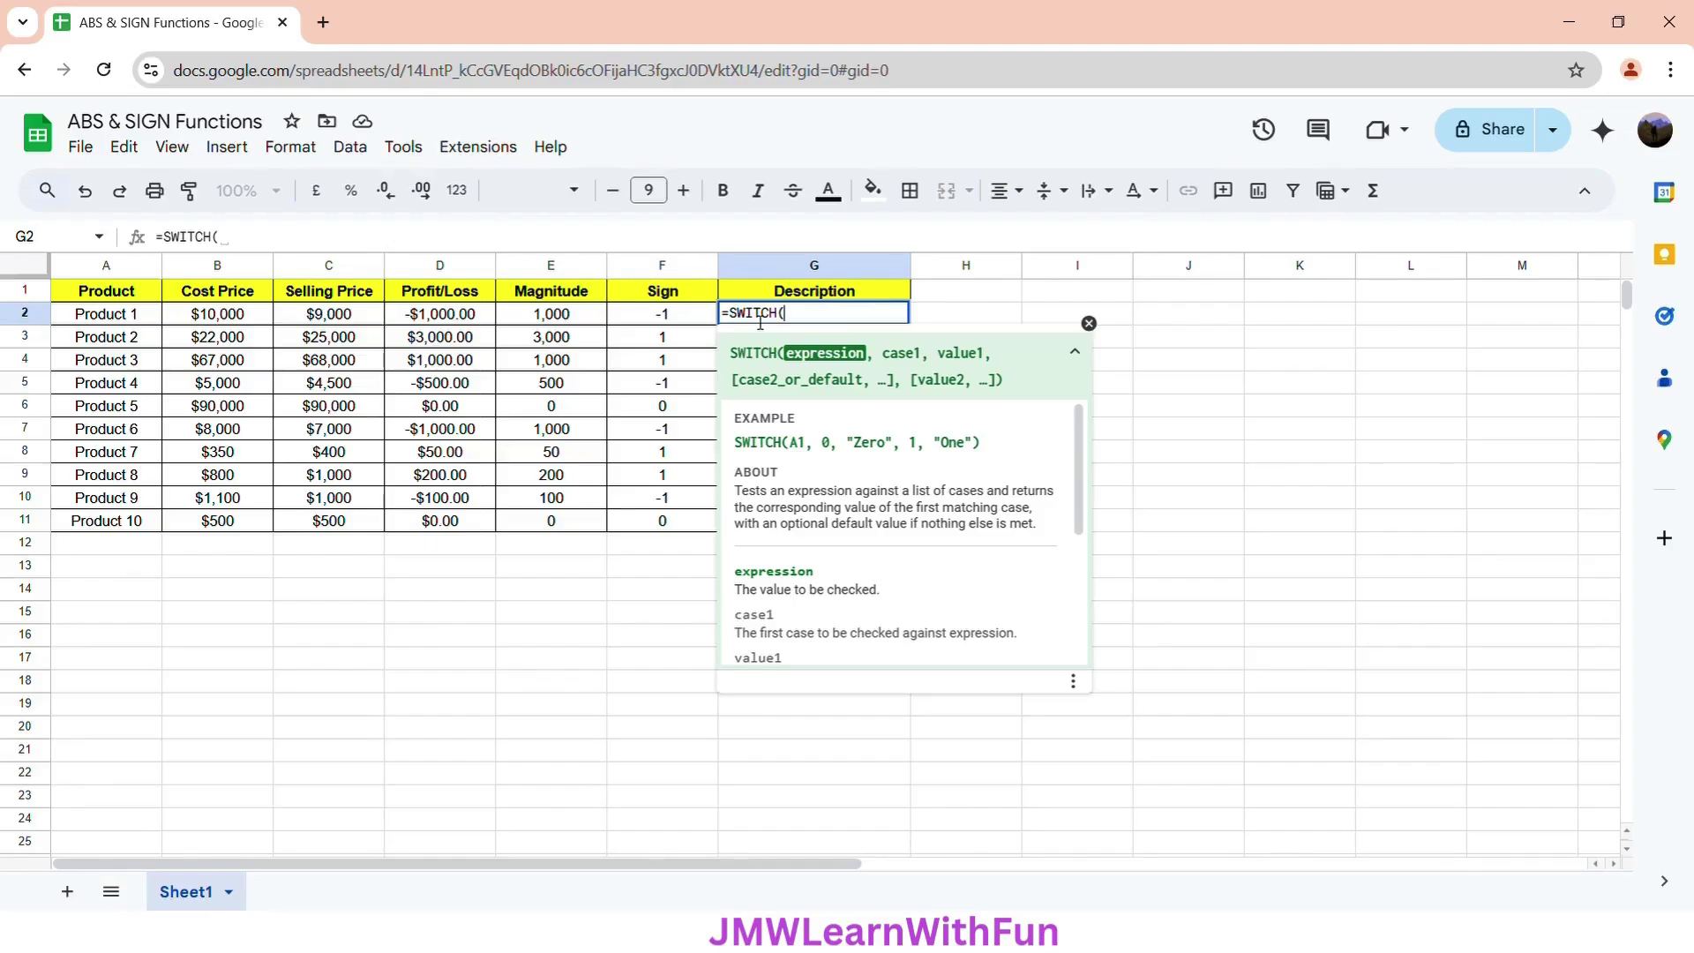
type("SI")
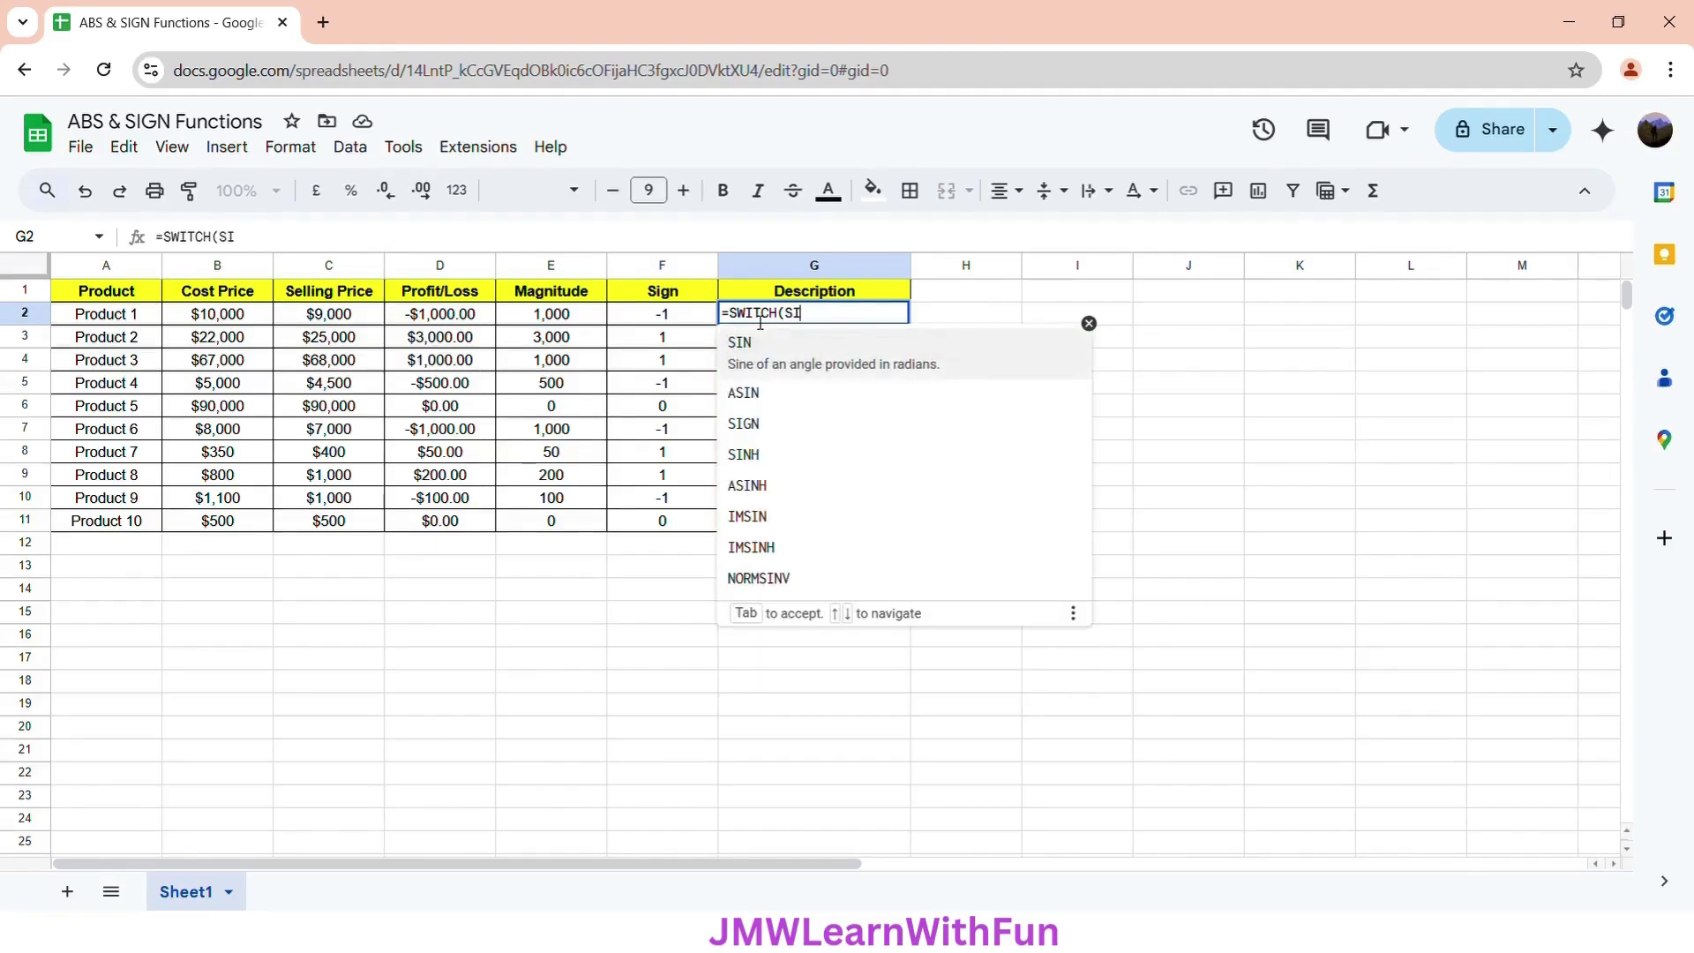
type("GN(")
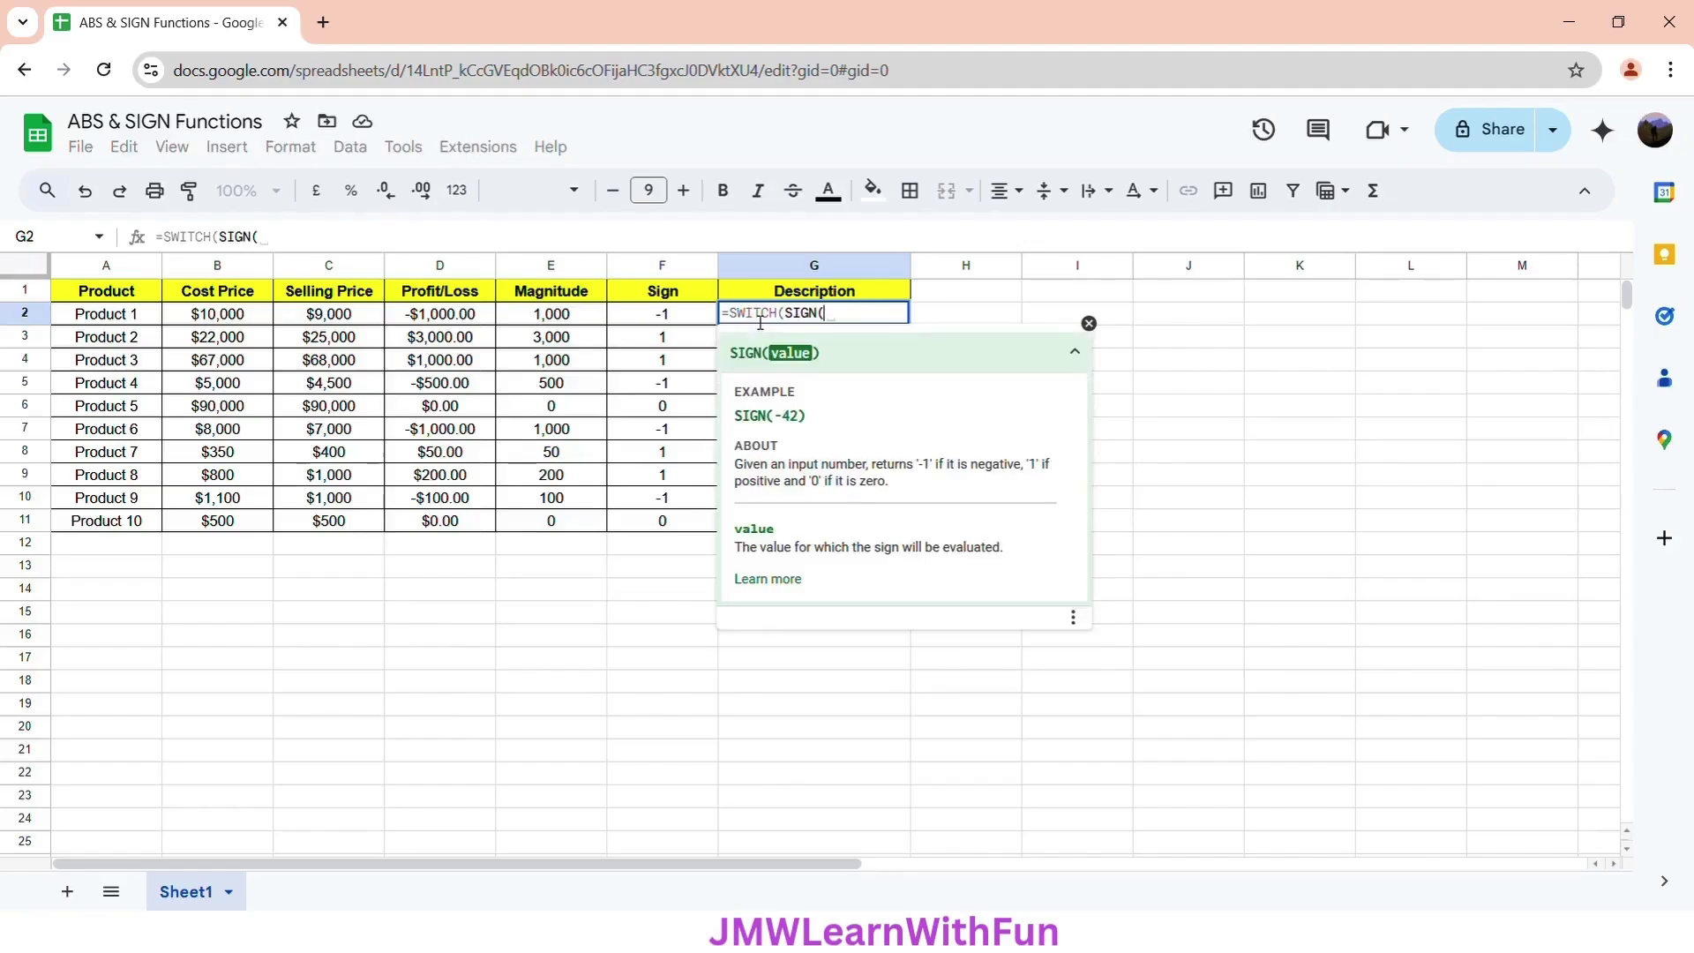
left_click(472, 317)
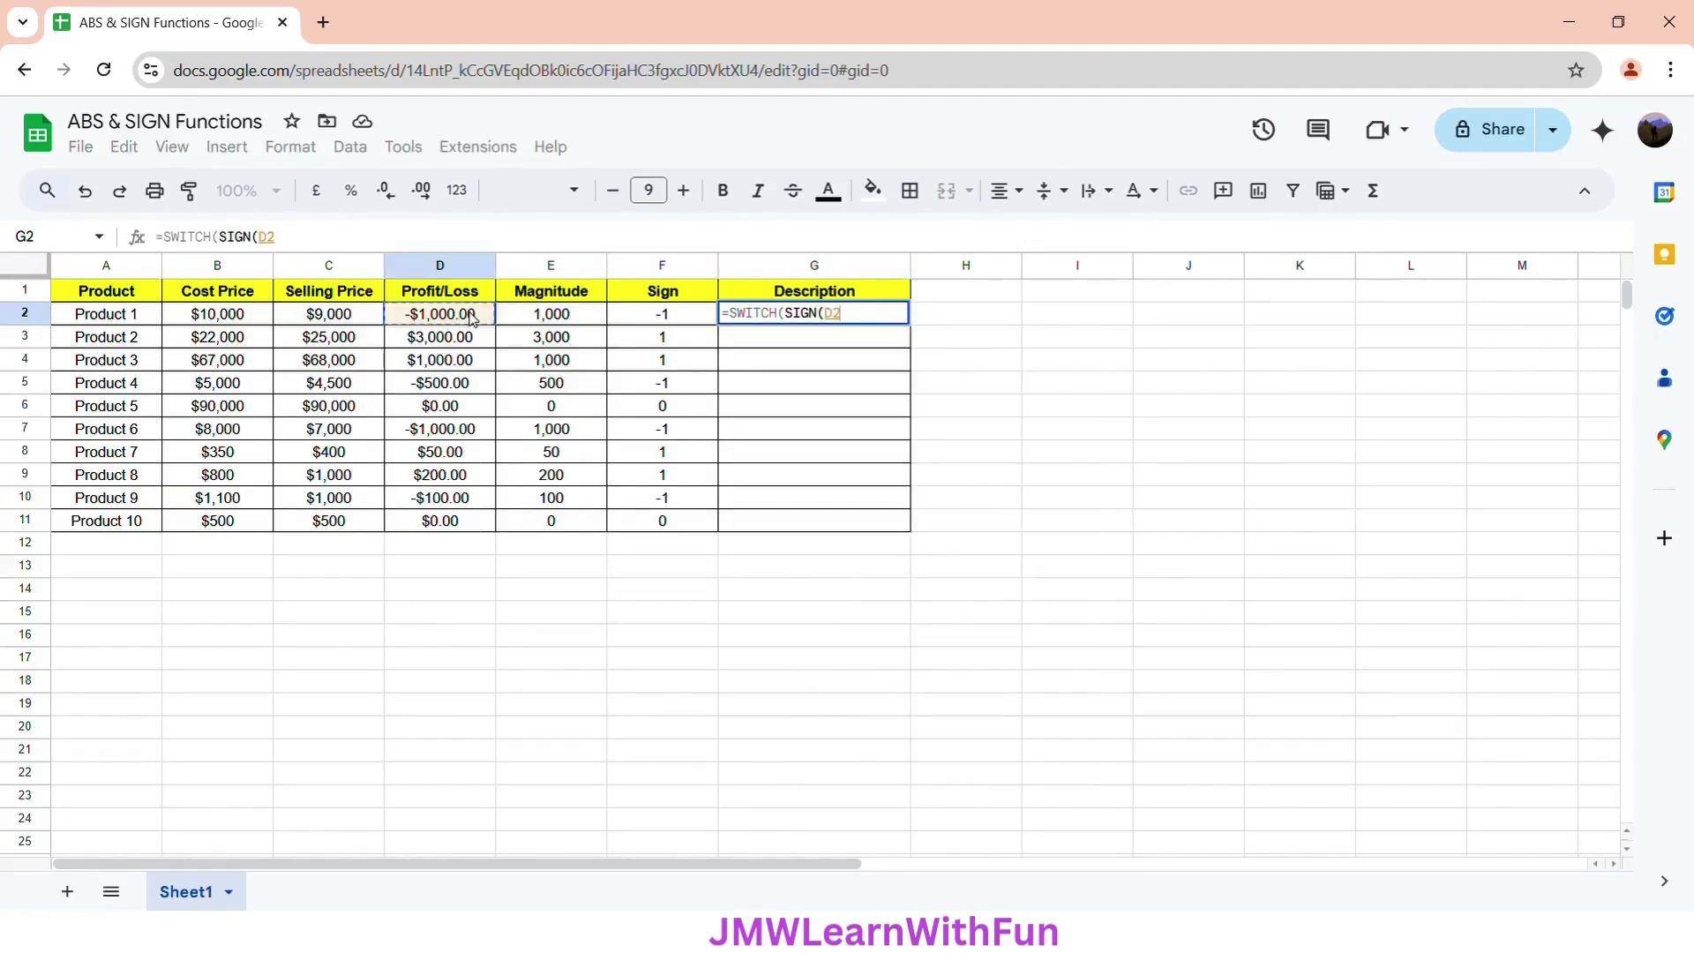
type(")")
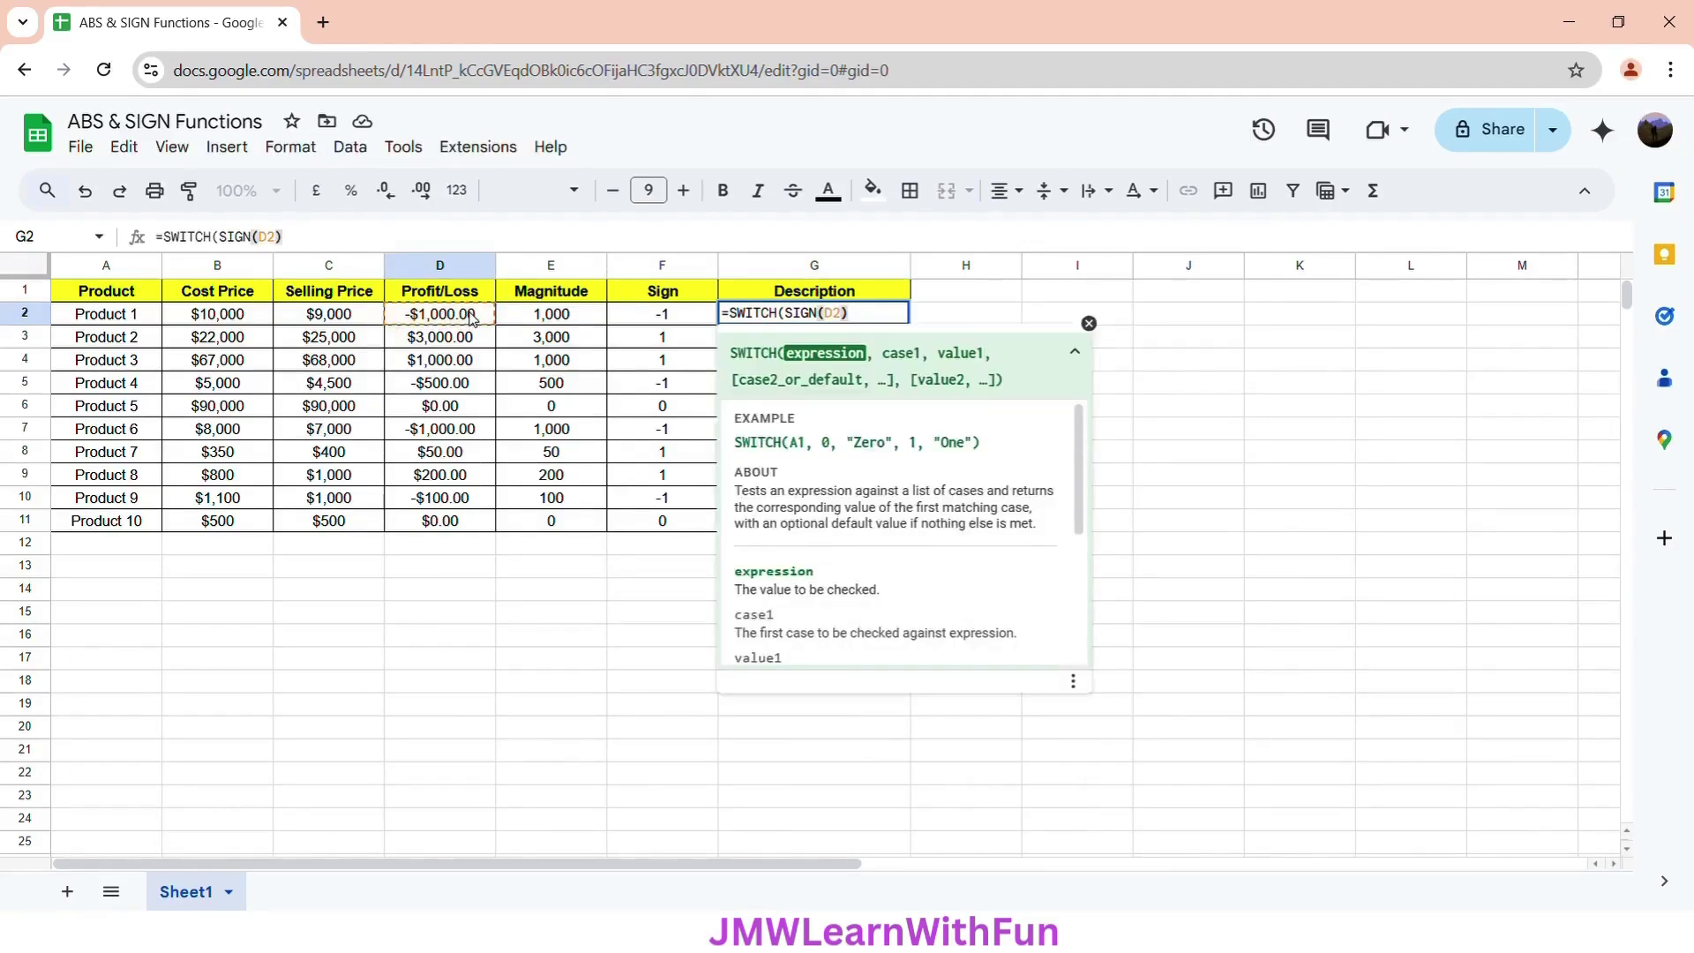
type(",")
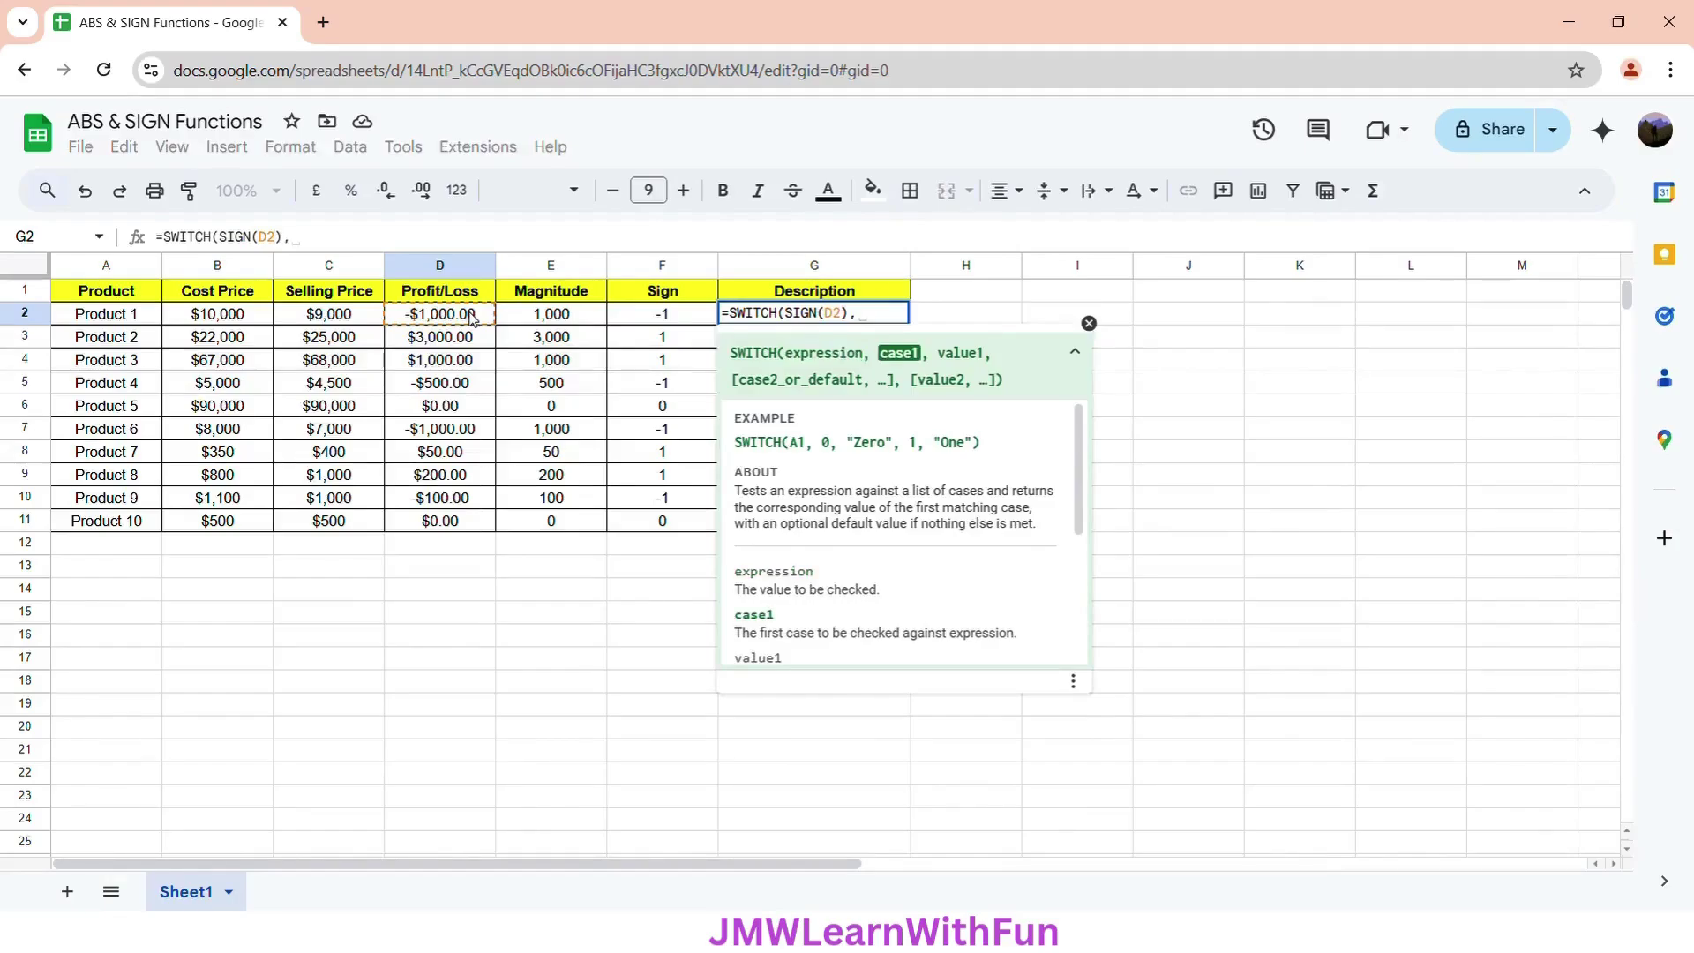
Add -1 as the first SWITCH case, with the text "Loss of $" as its value.
type("-1")
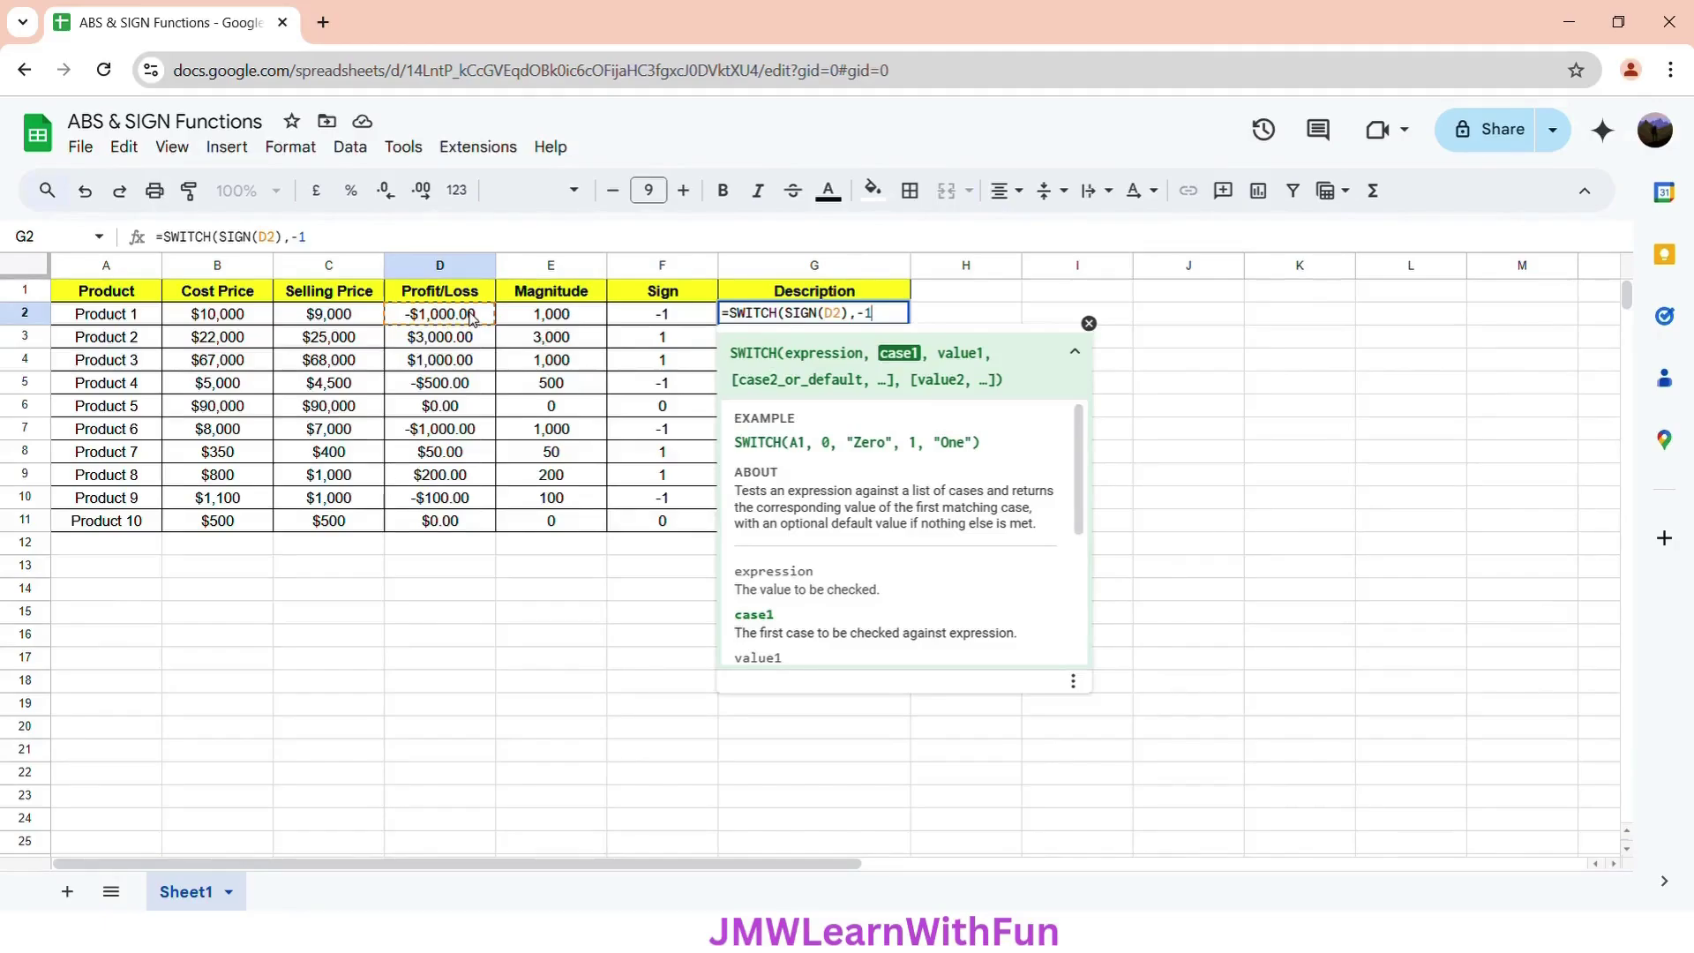
type(",\"")
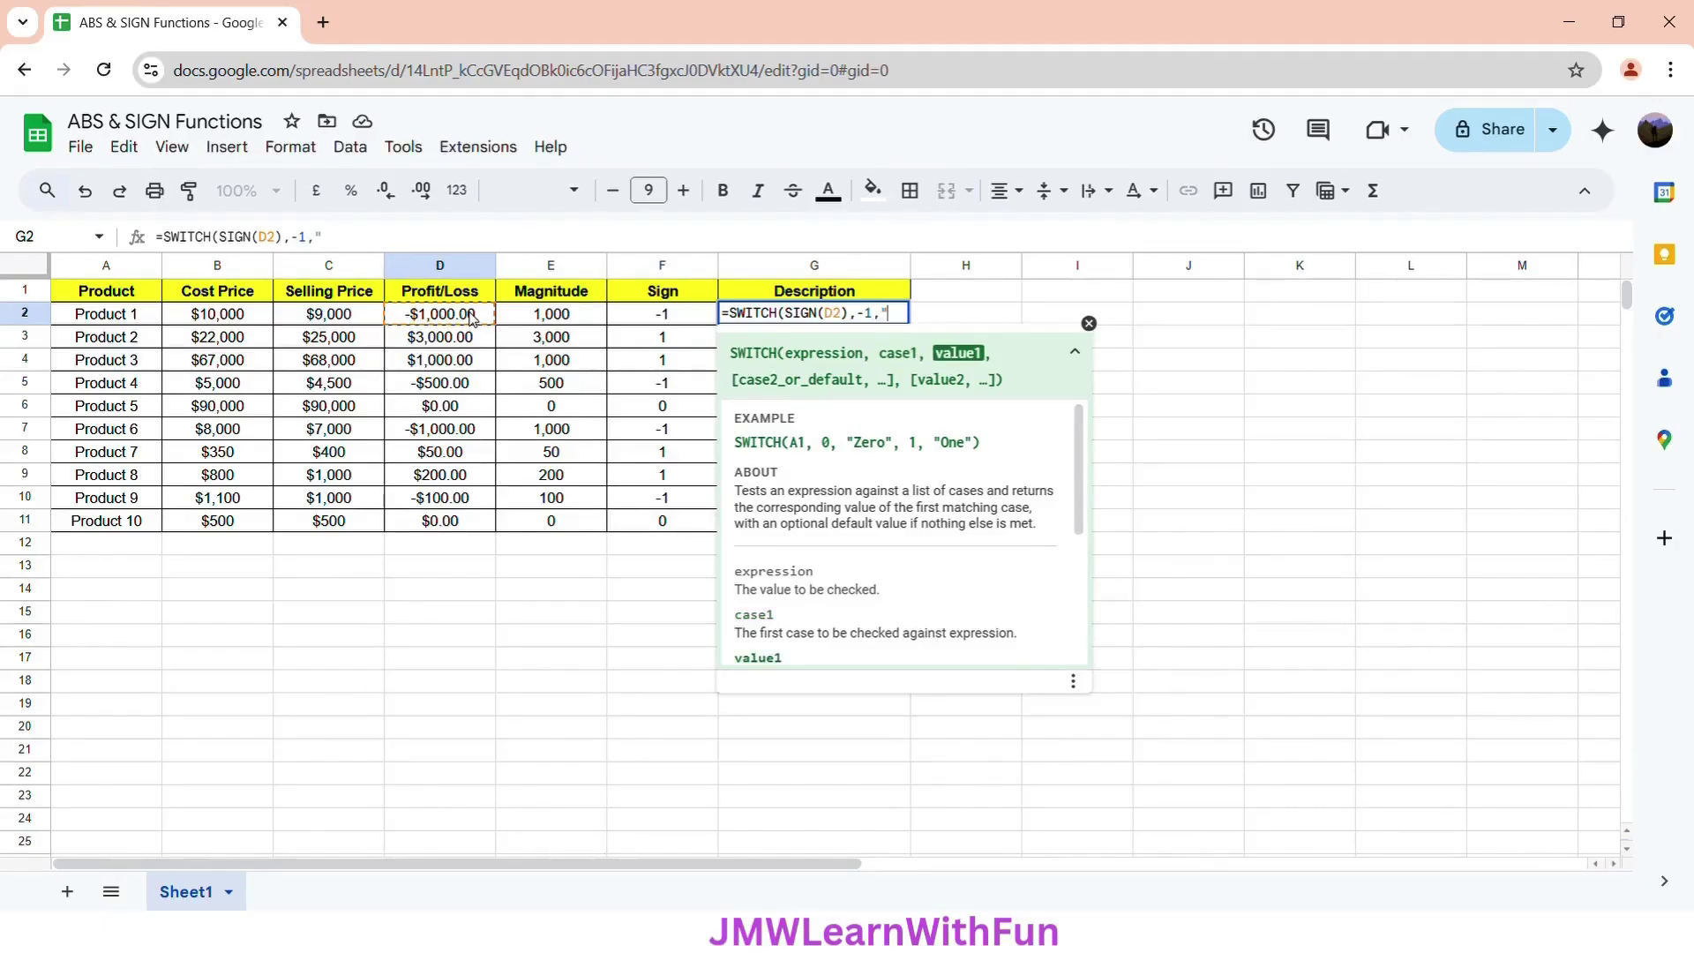
type("Loss ")
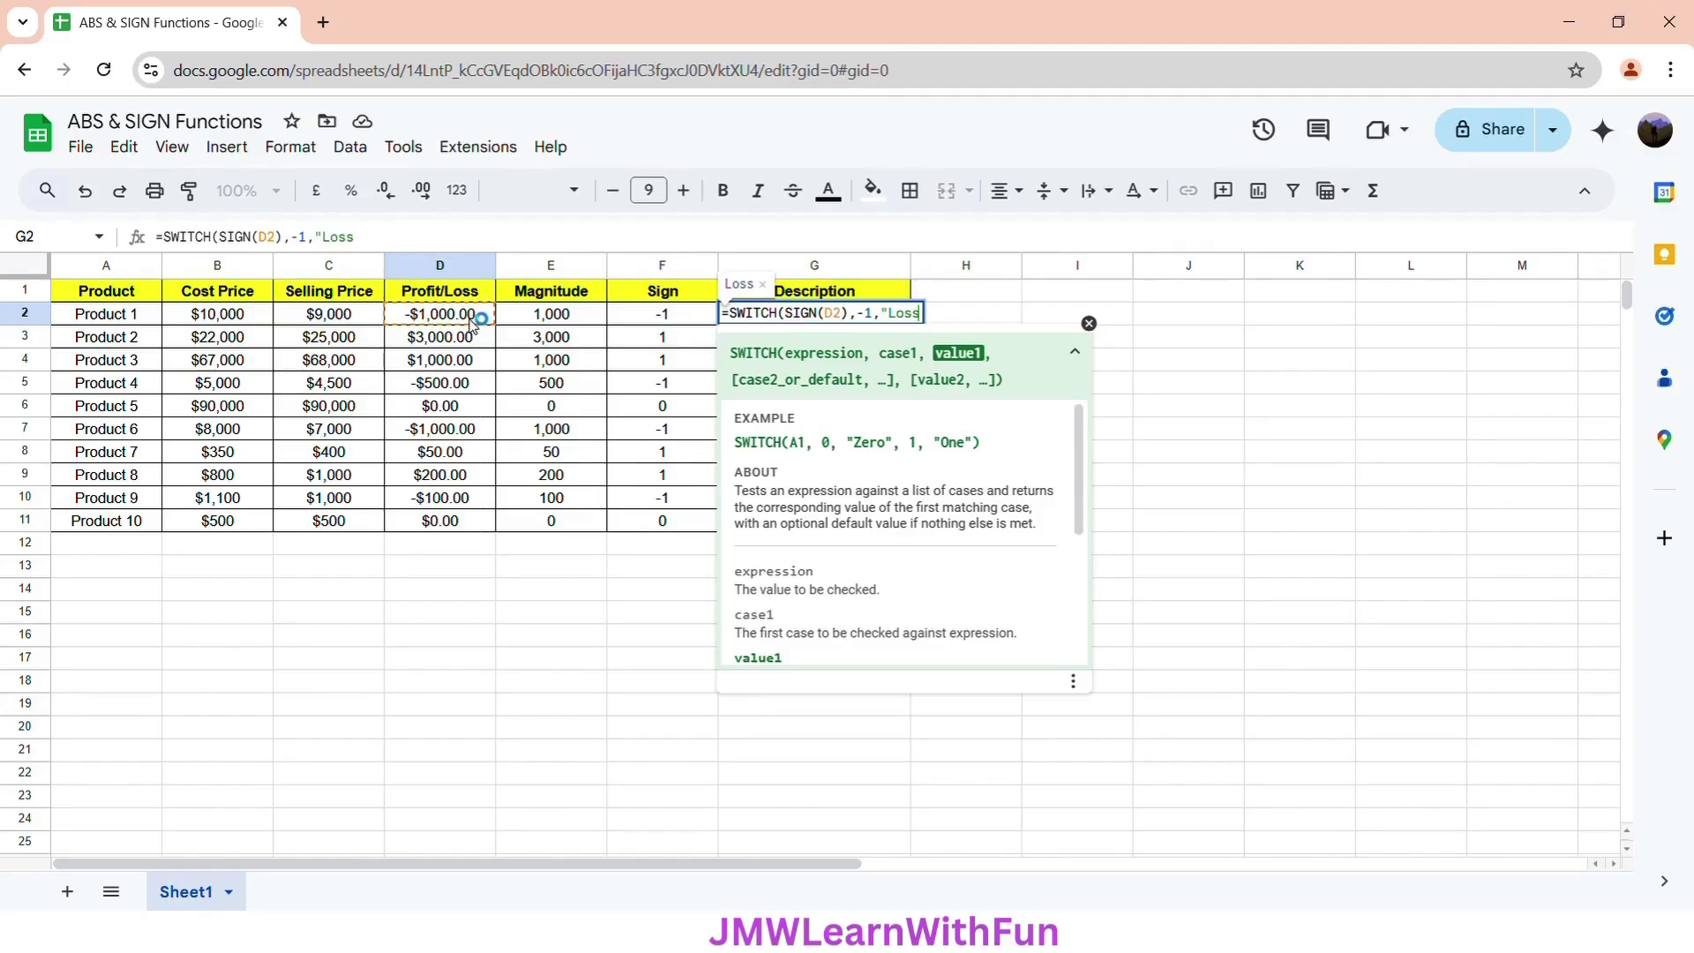
type("of")
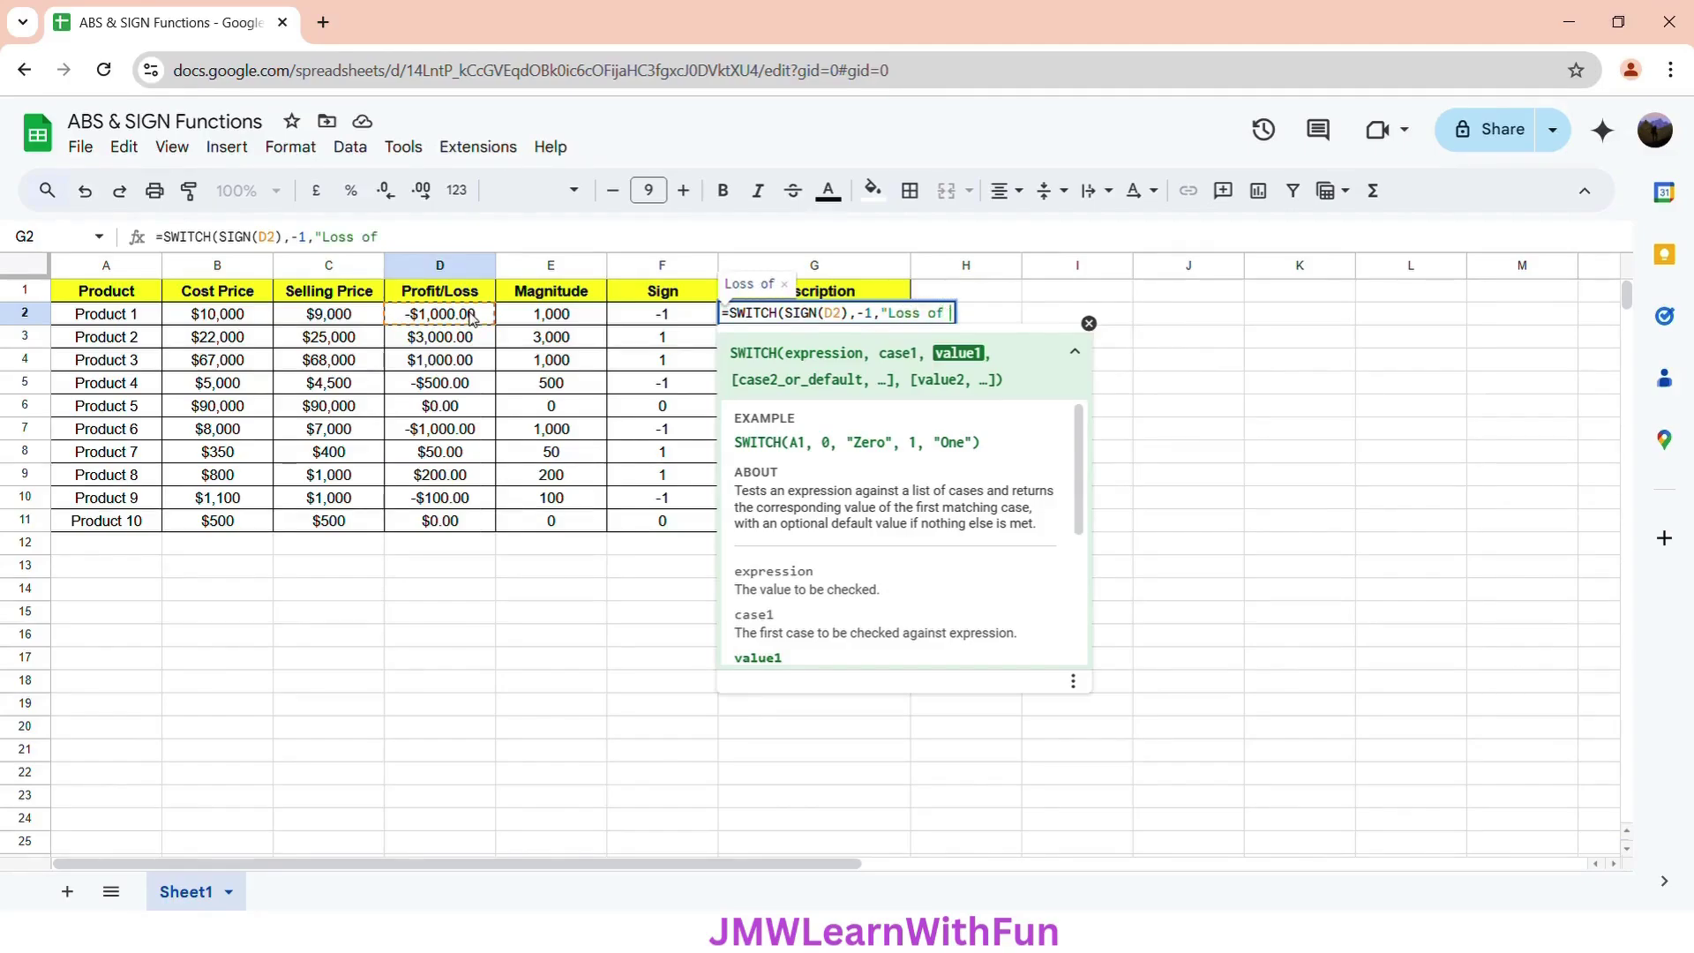
type(" $\"")
Turn the first case's value into CONCAT("Loss of $",ABS(D2)) so the text is joined with the absolute amount.
type("CONCA")
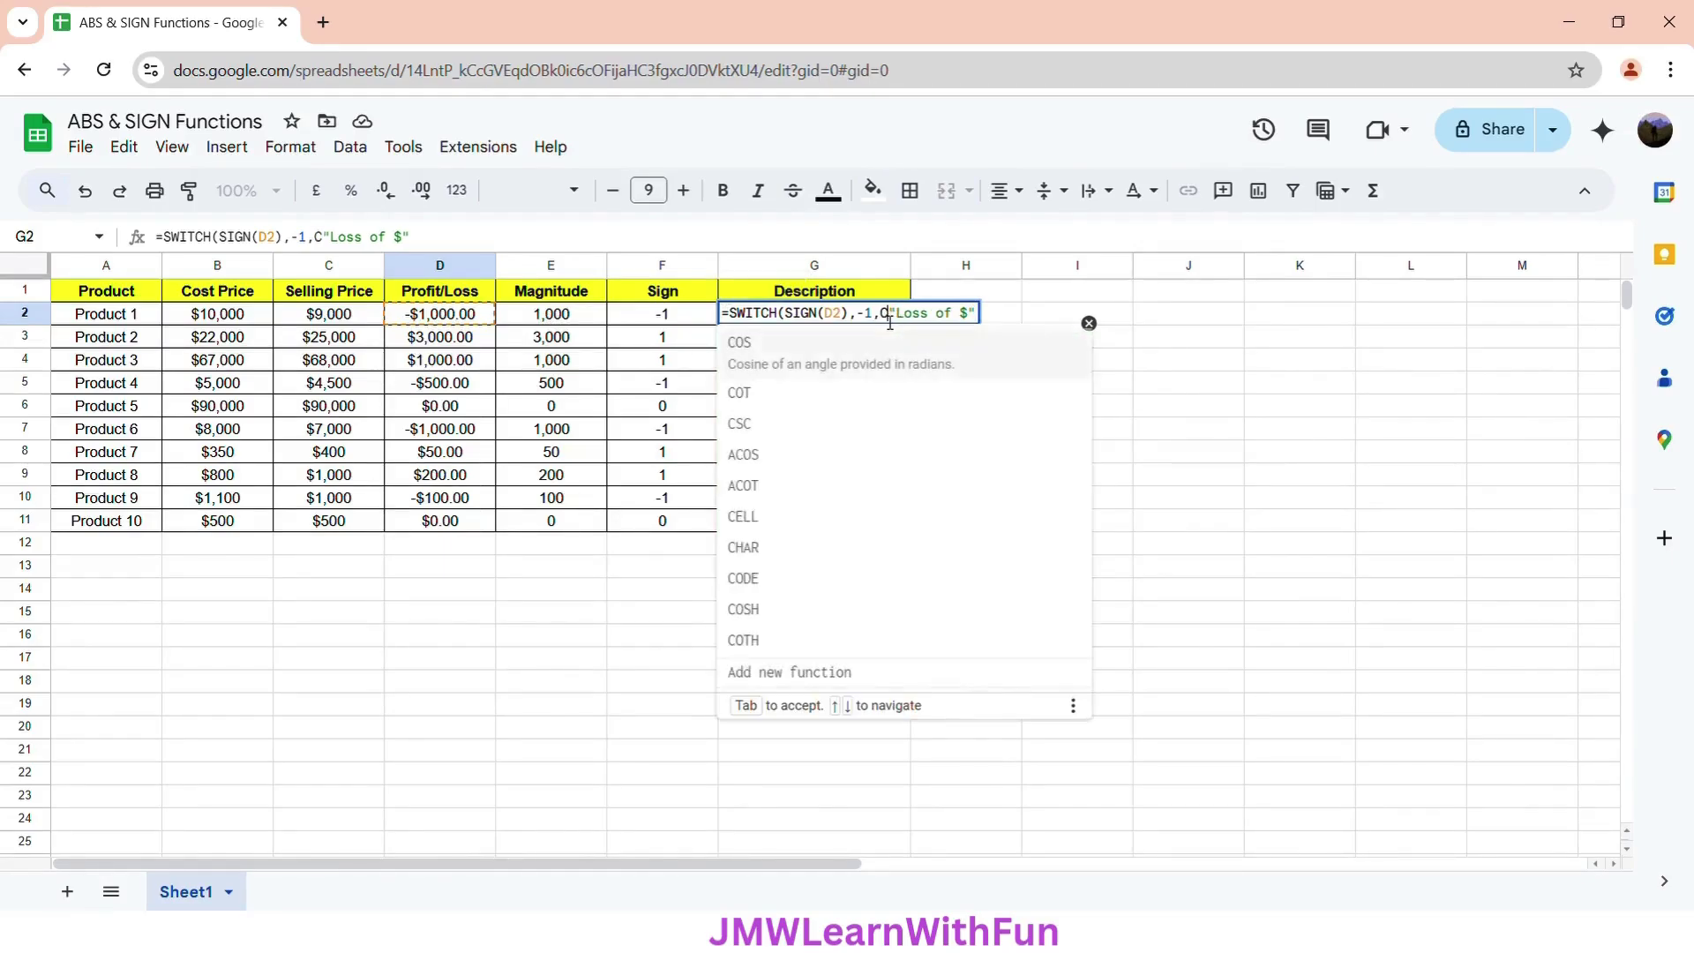
type("T")
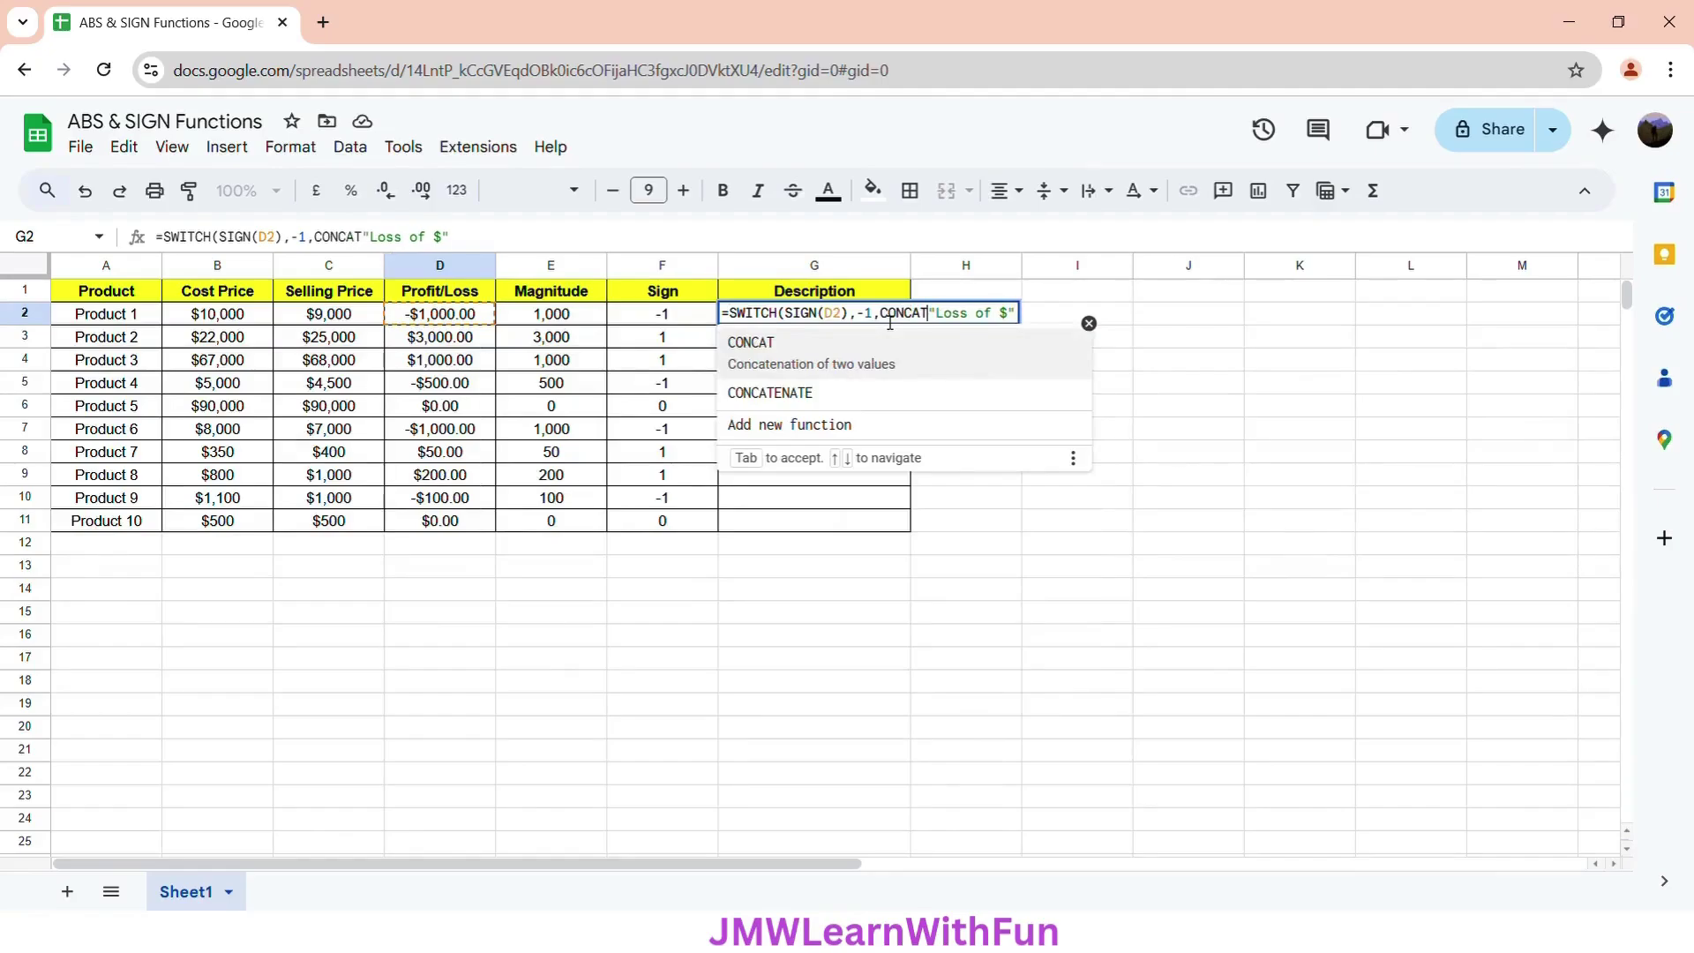
type("(")
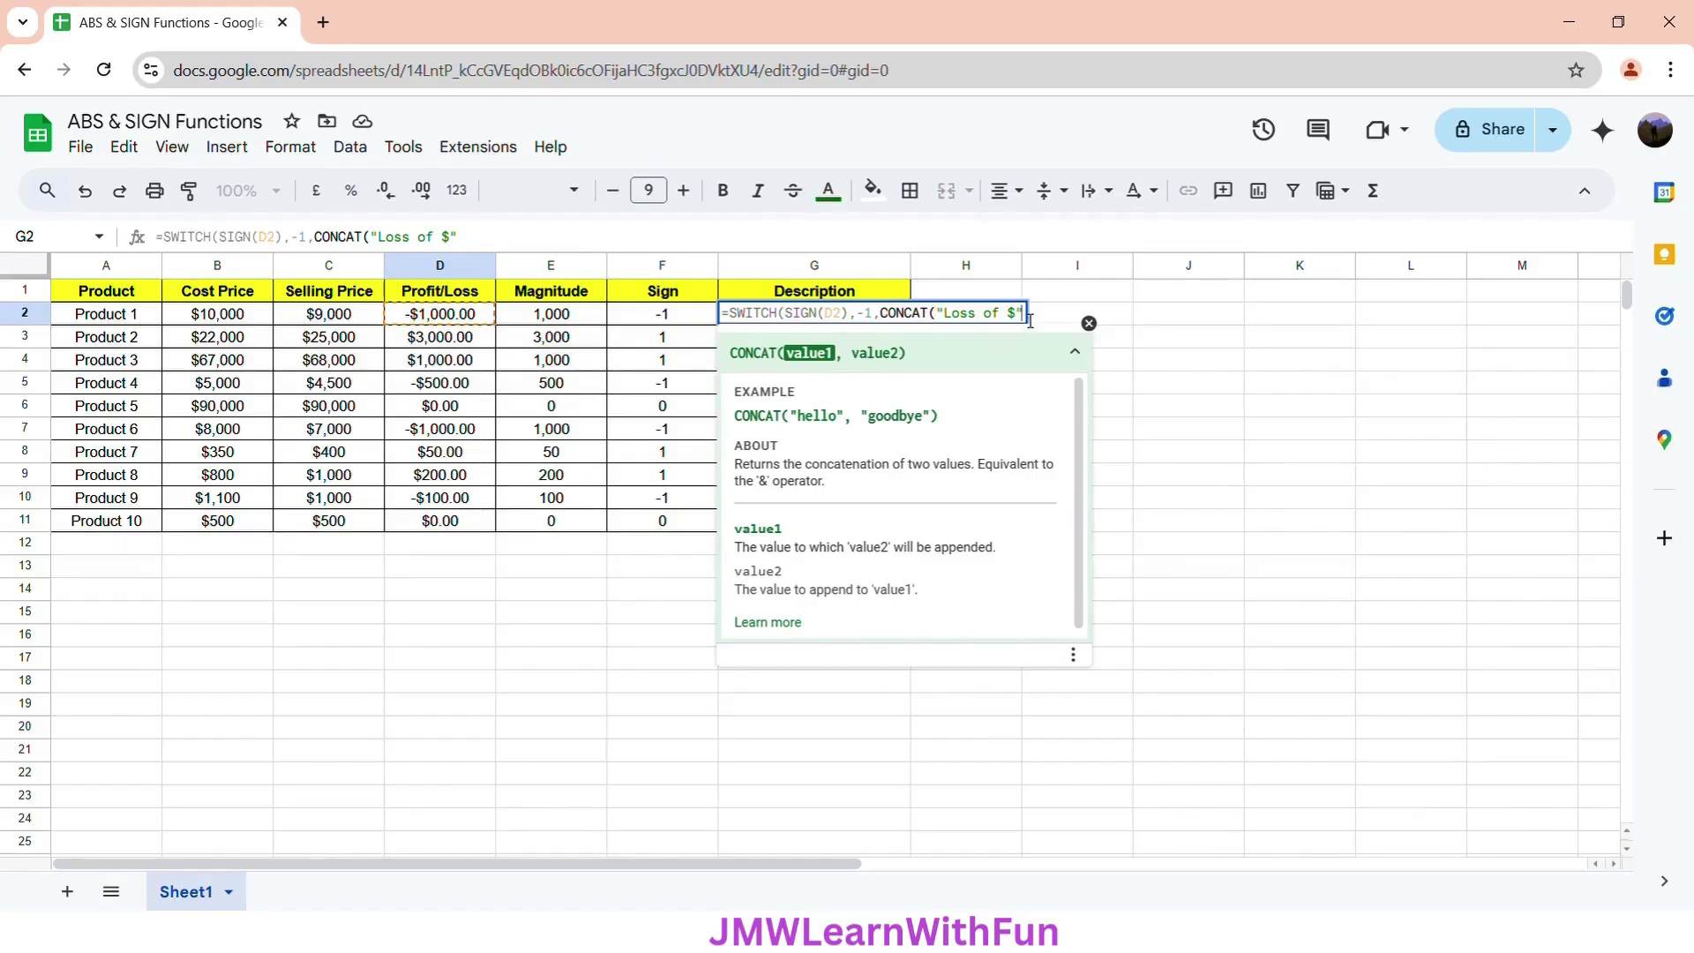
type("\"Loss of $\",")
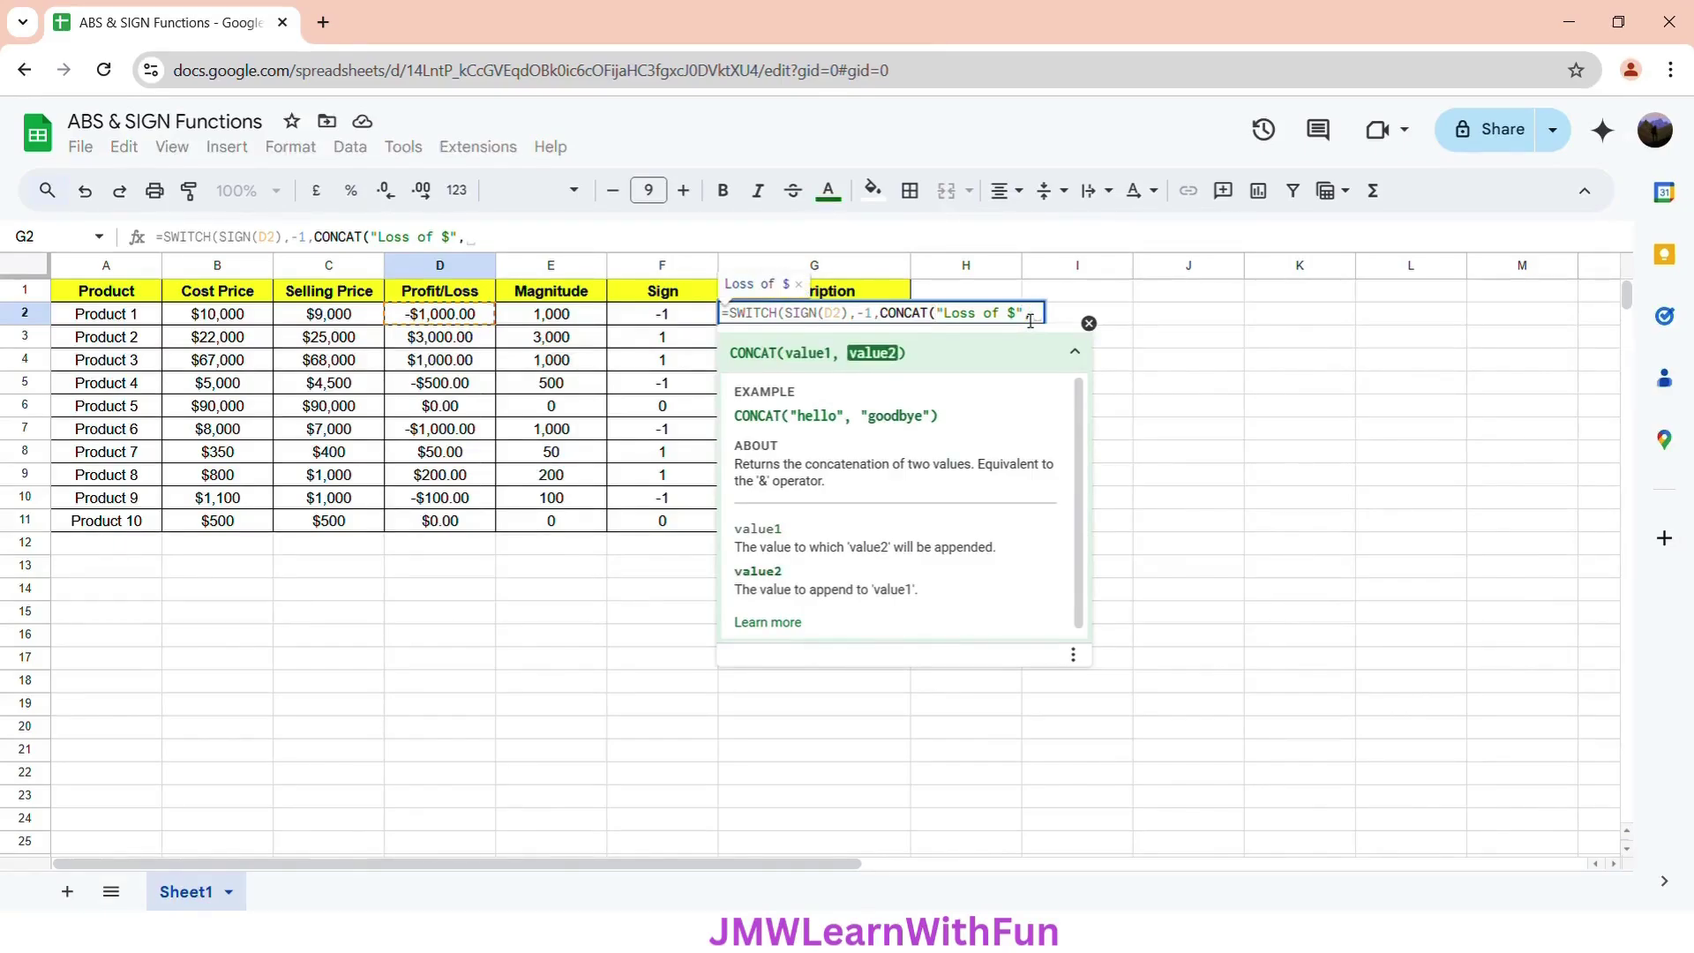
type("ABS(")
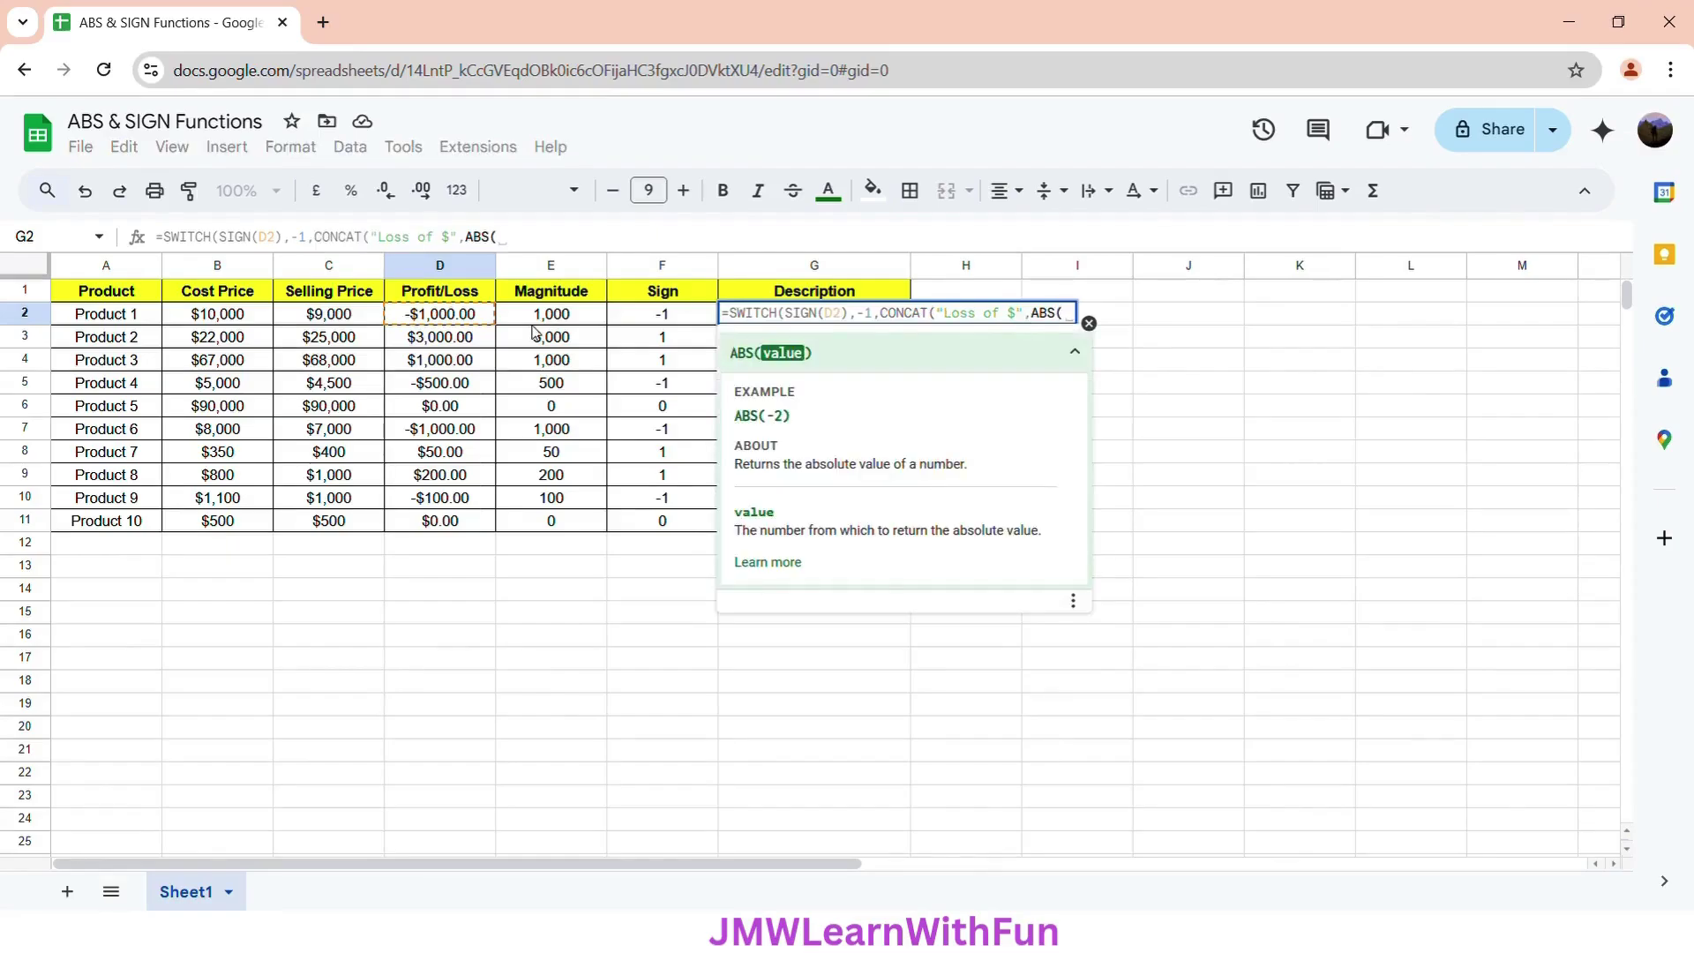
left_click(438, 315)
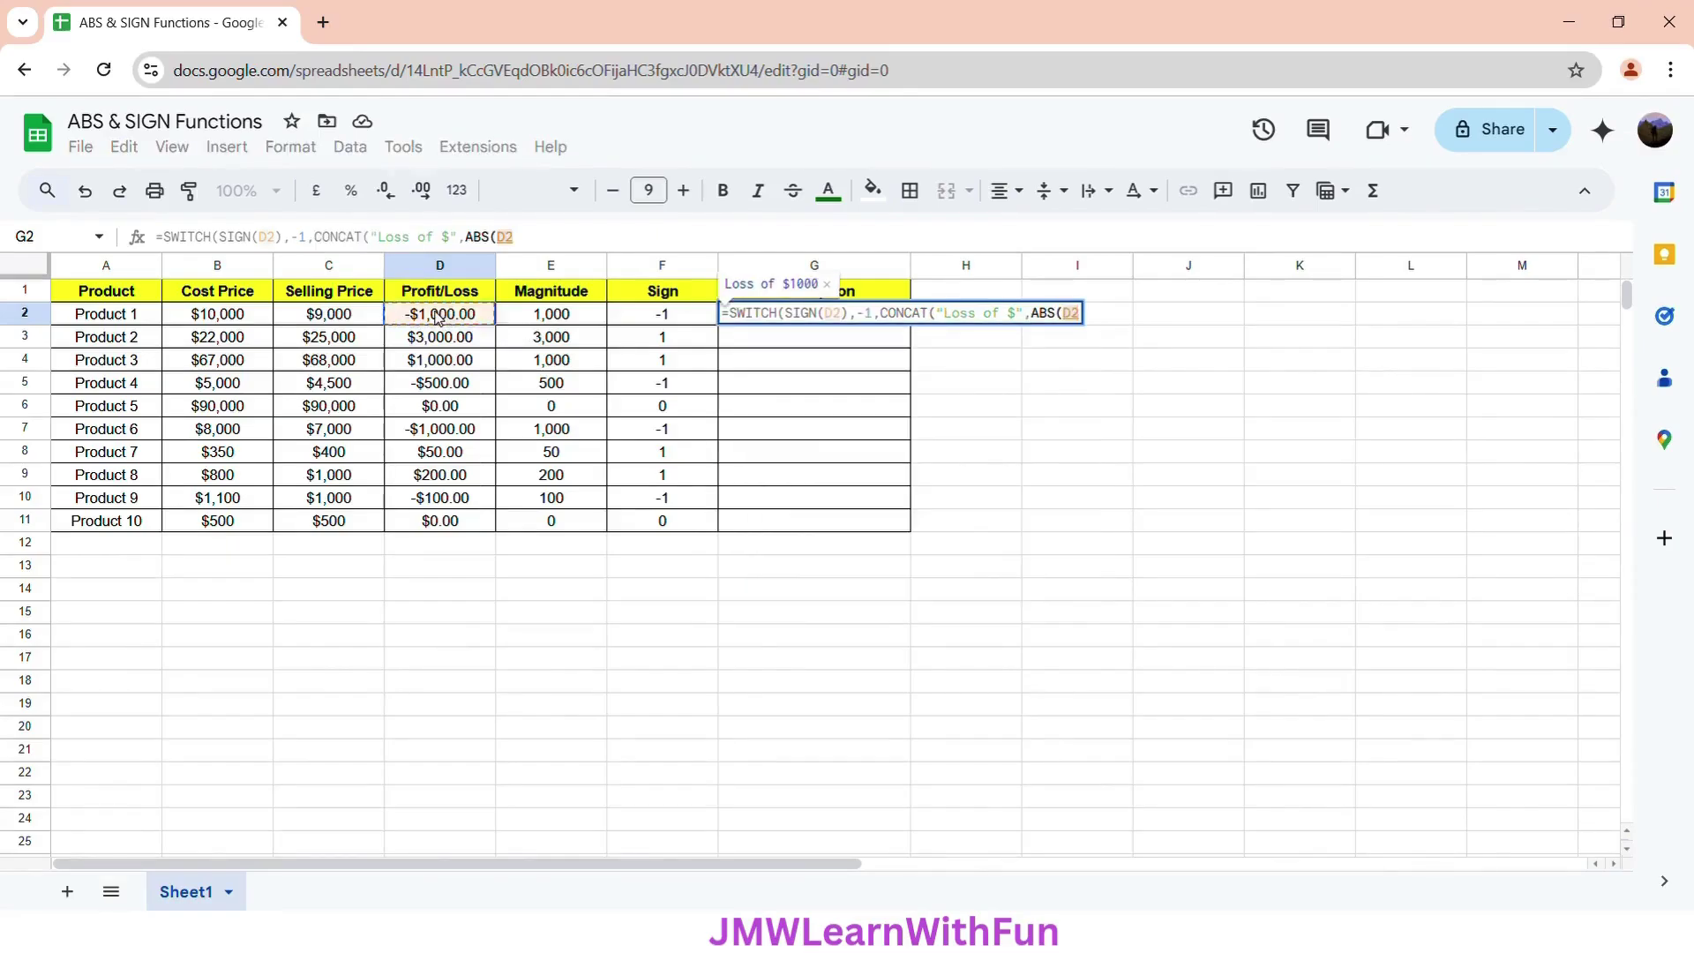
type(")")
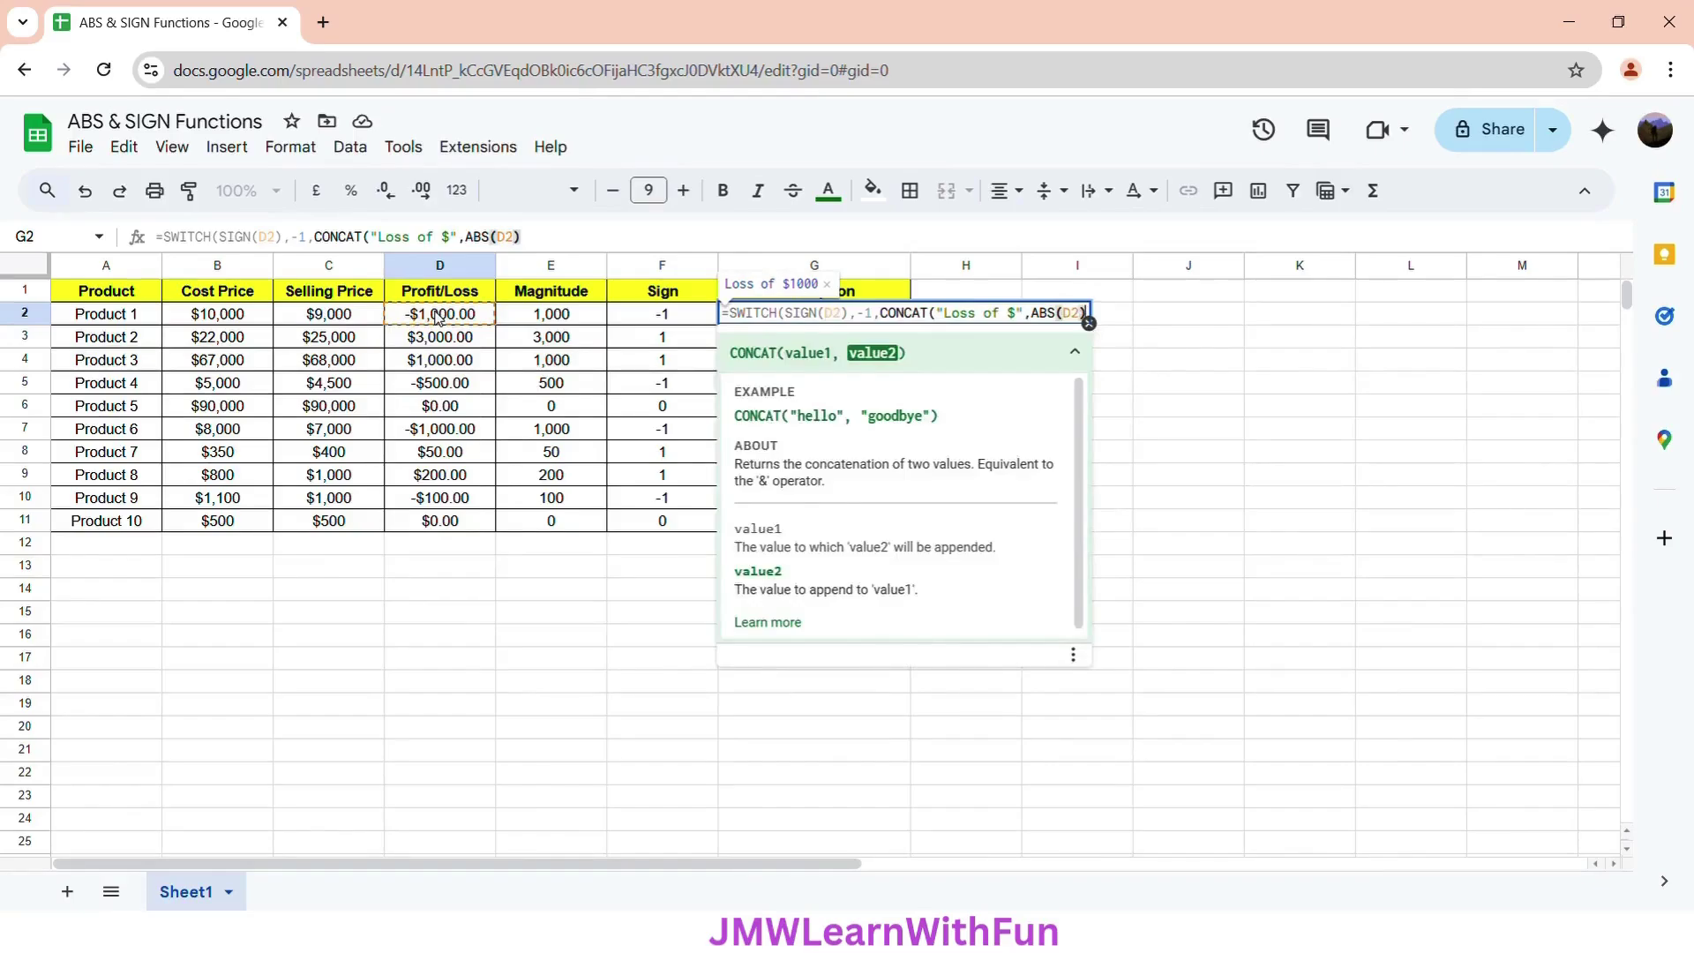
type(")")
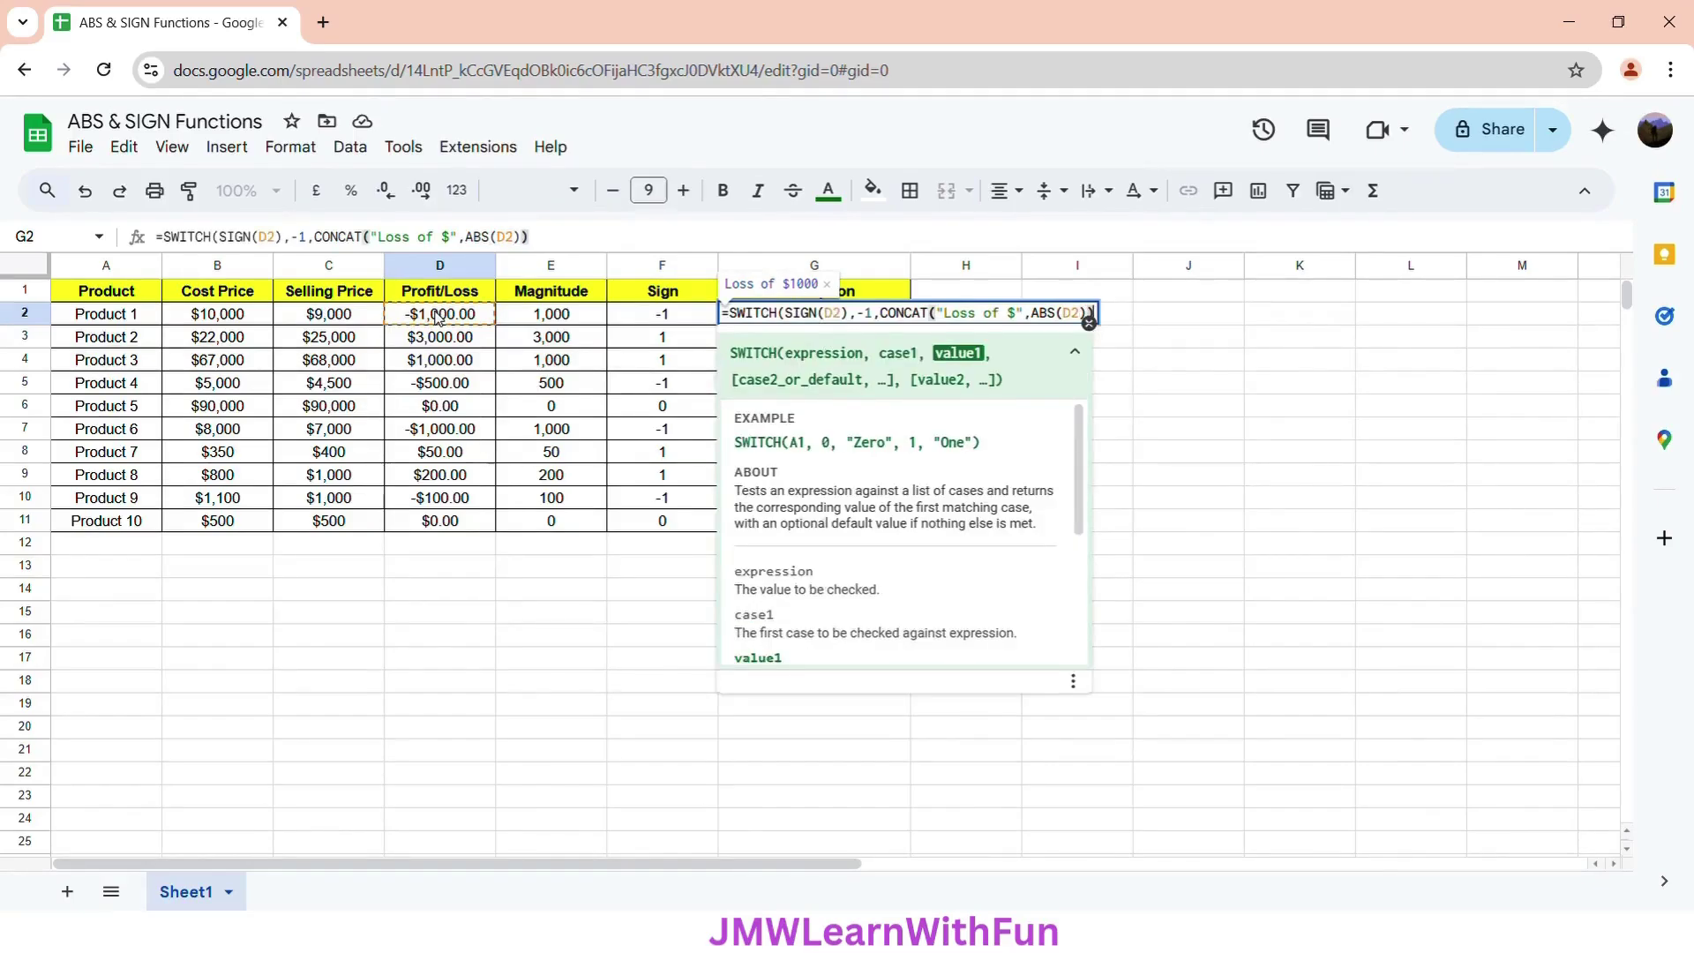
Add 1 as the second SWITCH case in G2, reusing a copy of the first case's CONCAT("Loss of $",ABS(D2)) expression as its value.
type(",")
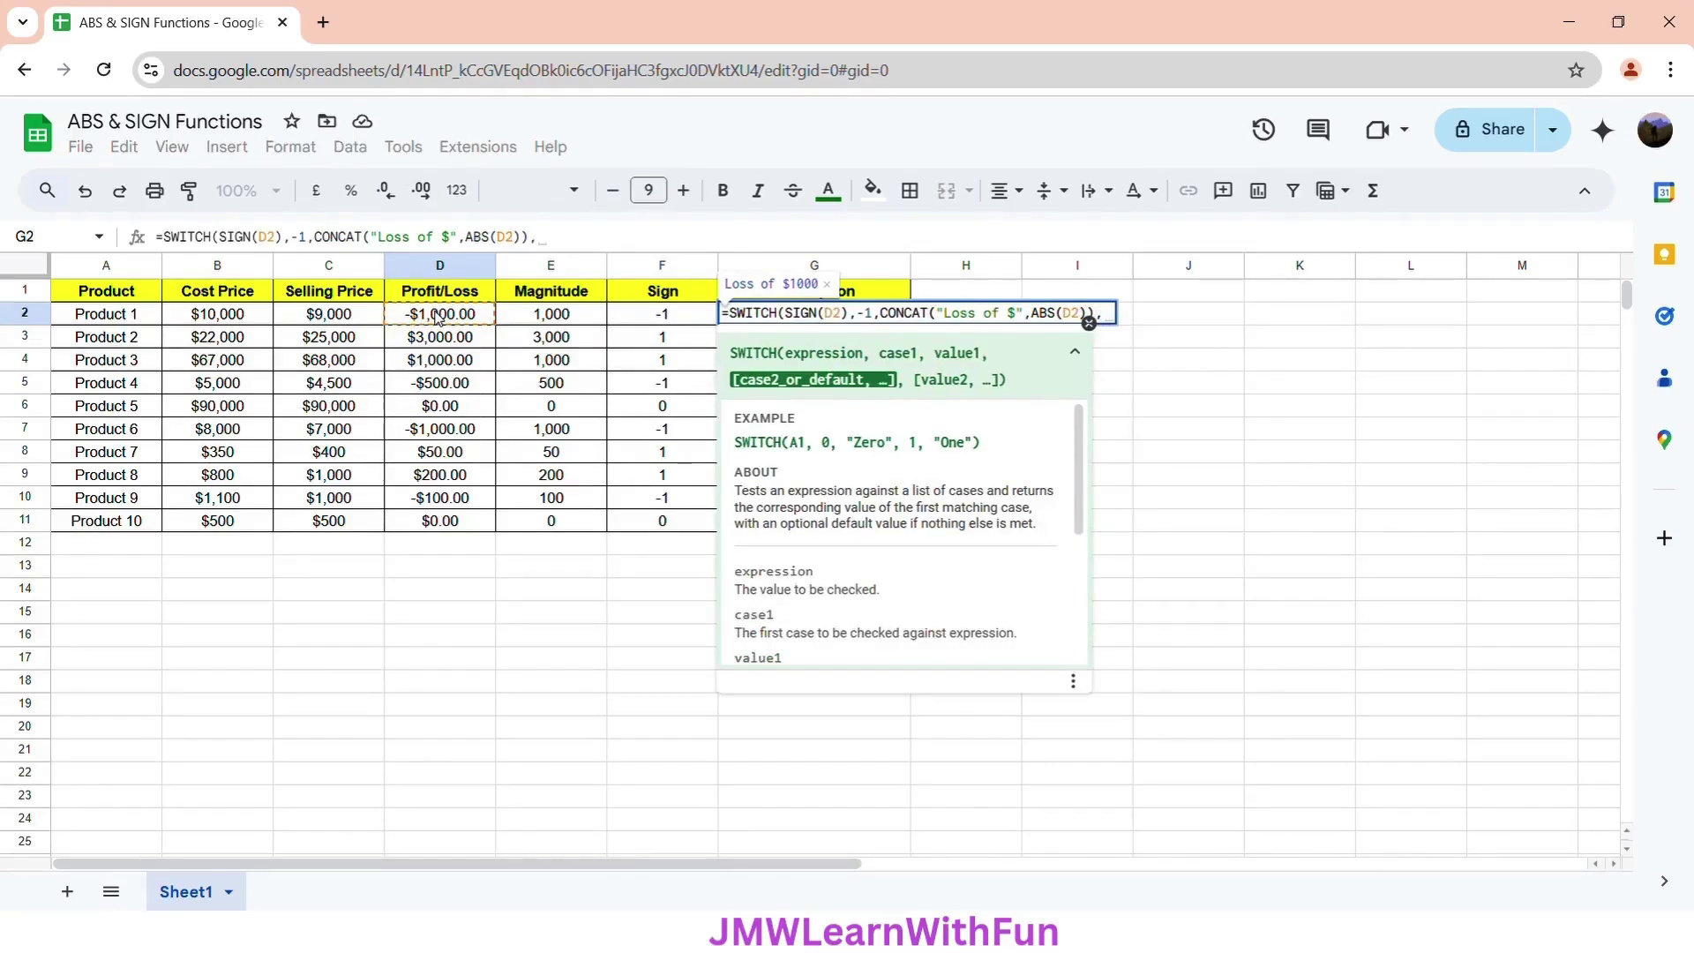
type("1")
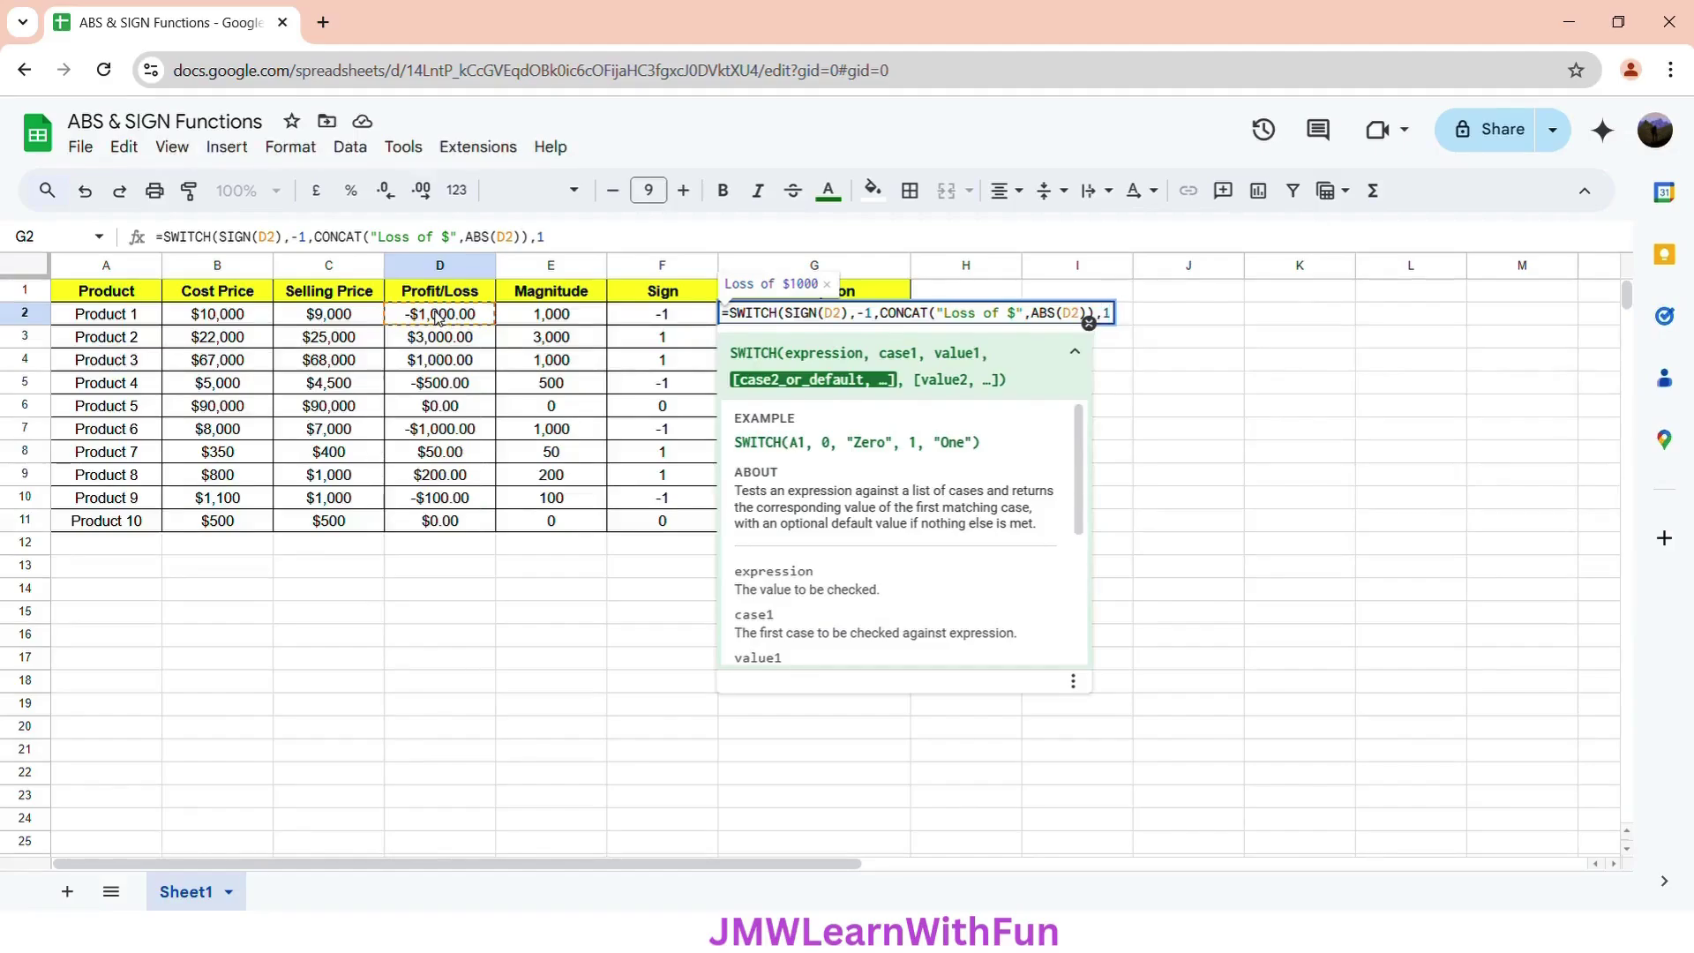
left_click(885, 319)
left_click_drag(888, 320, 1105, 314)
key("ctrl+c")
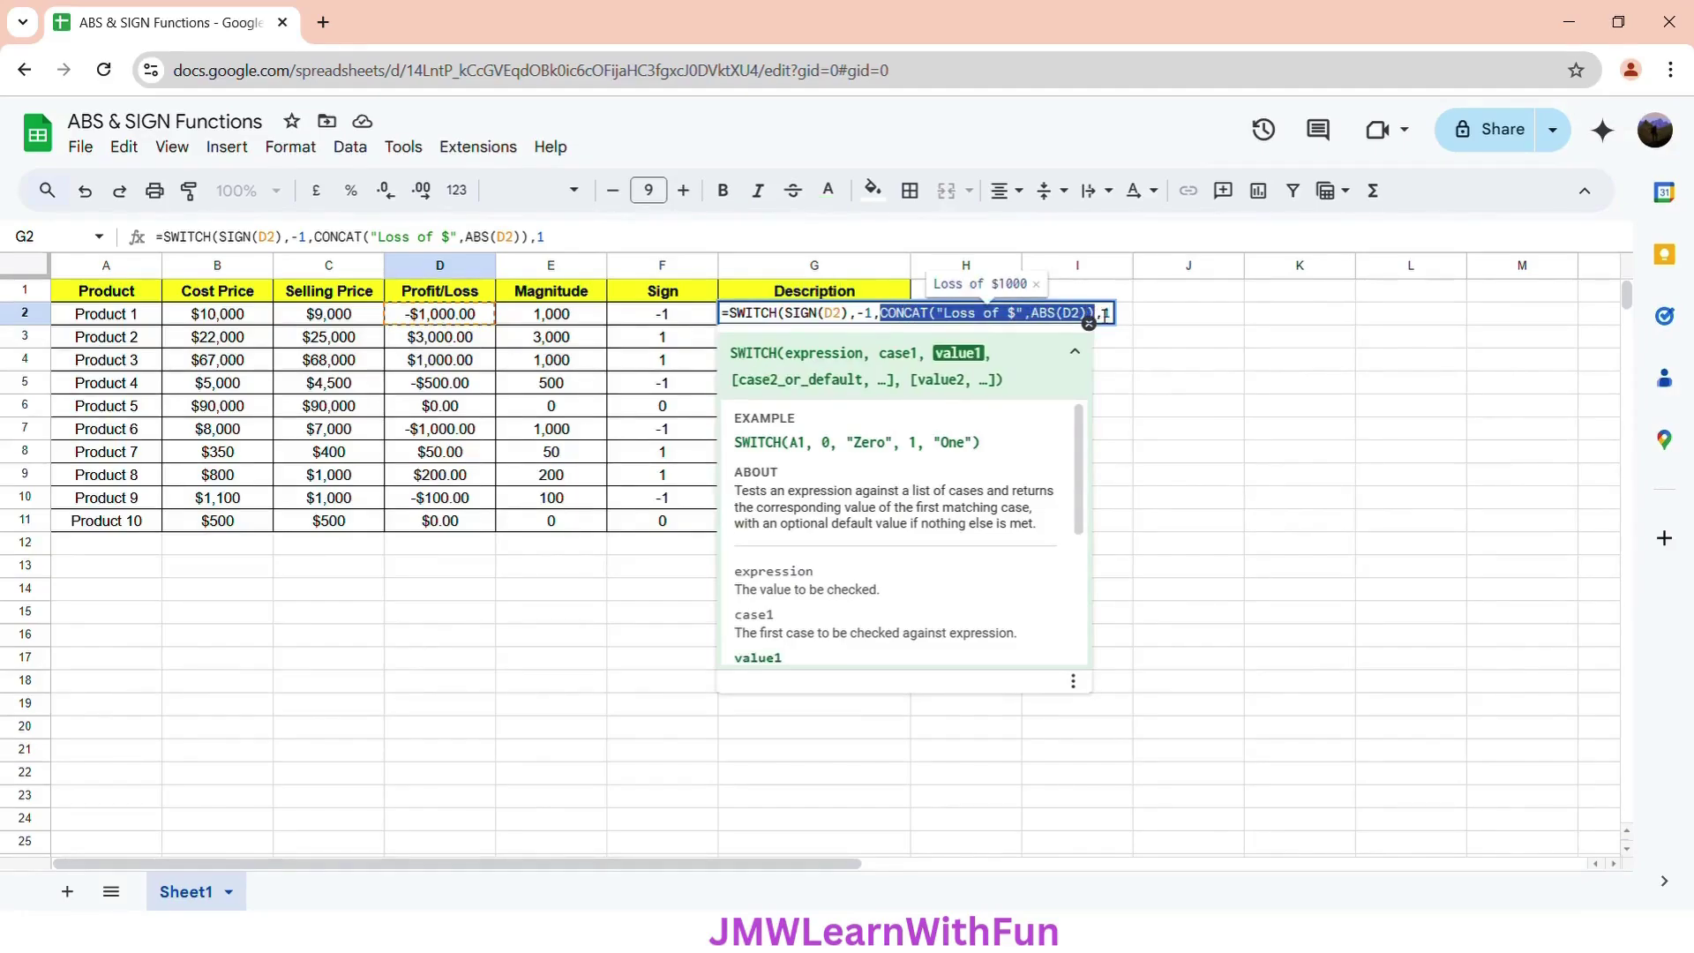
left_click(1116, 323)
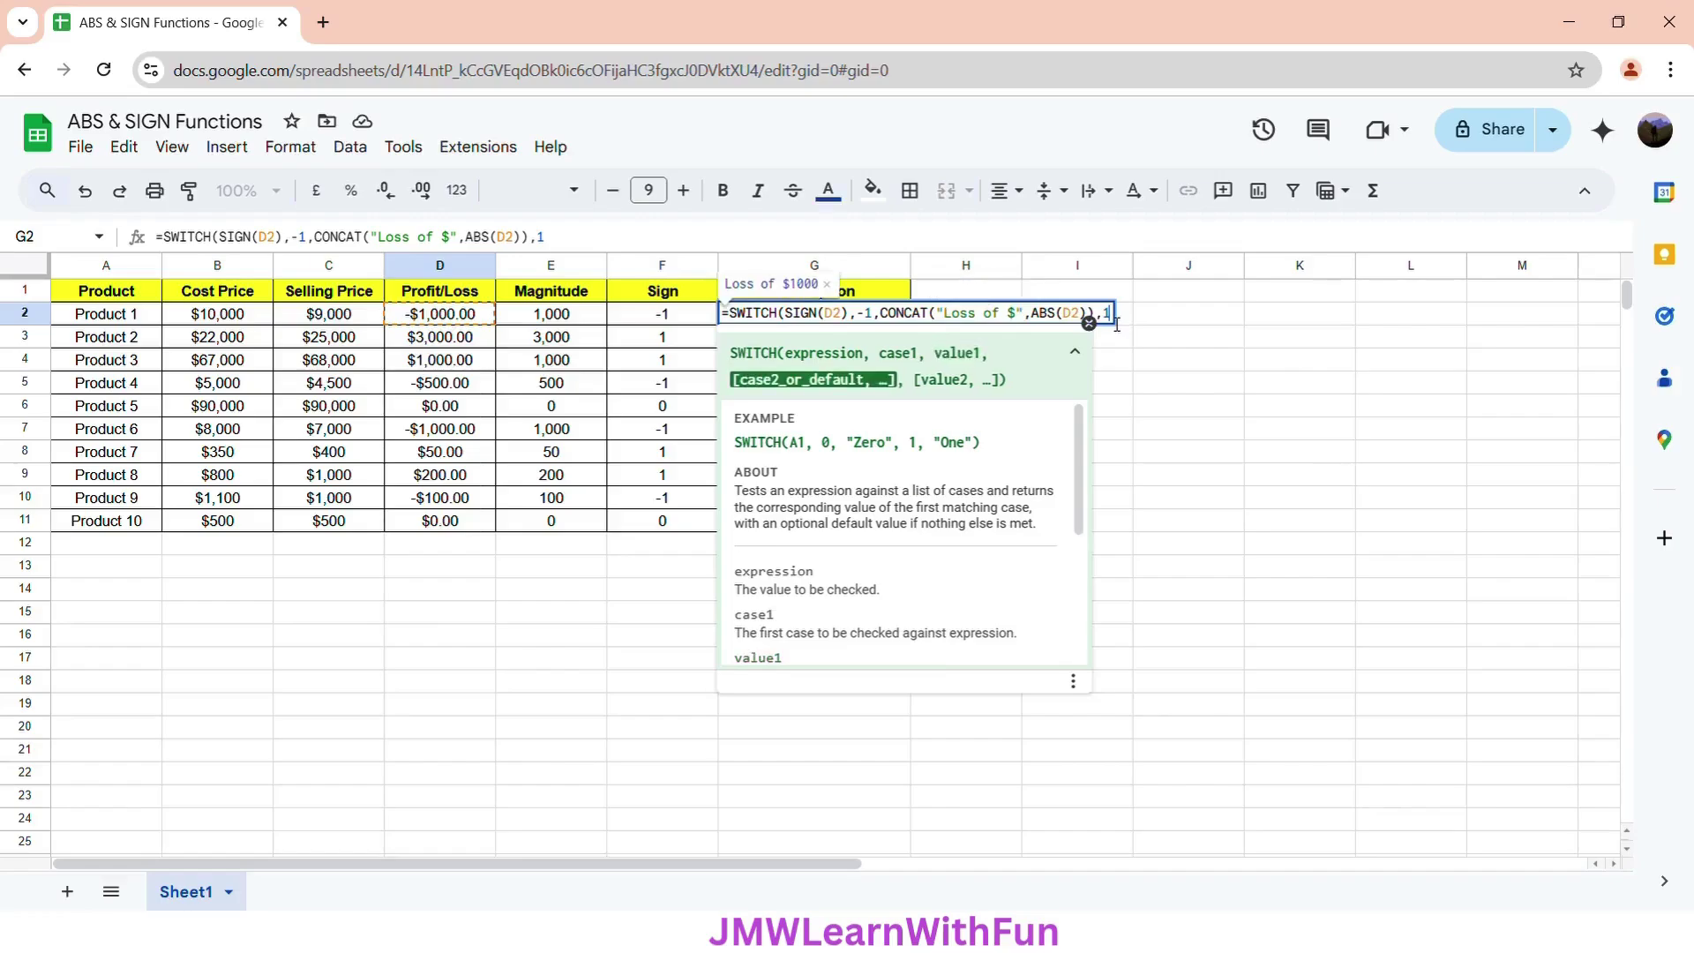
type(",")
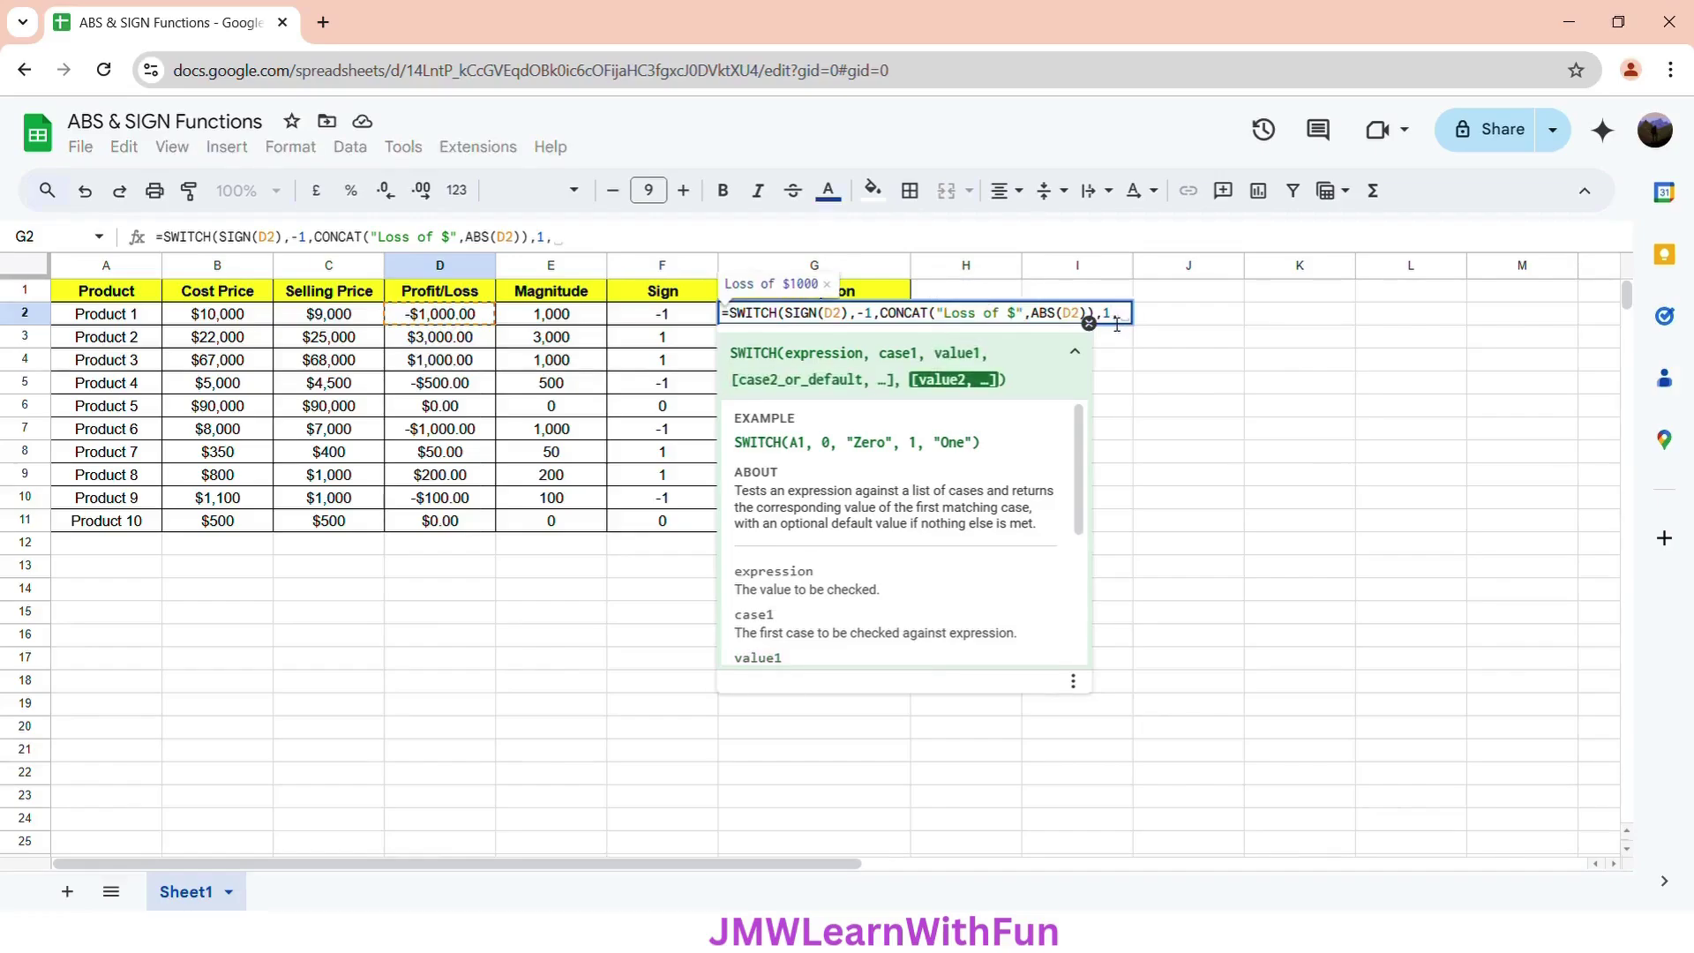
key("ctrl+v")
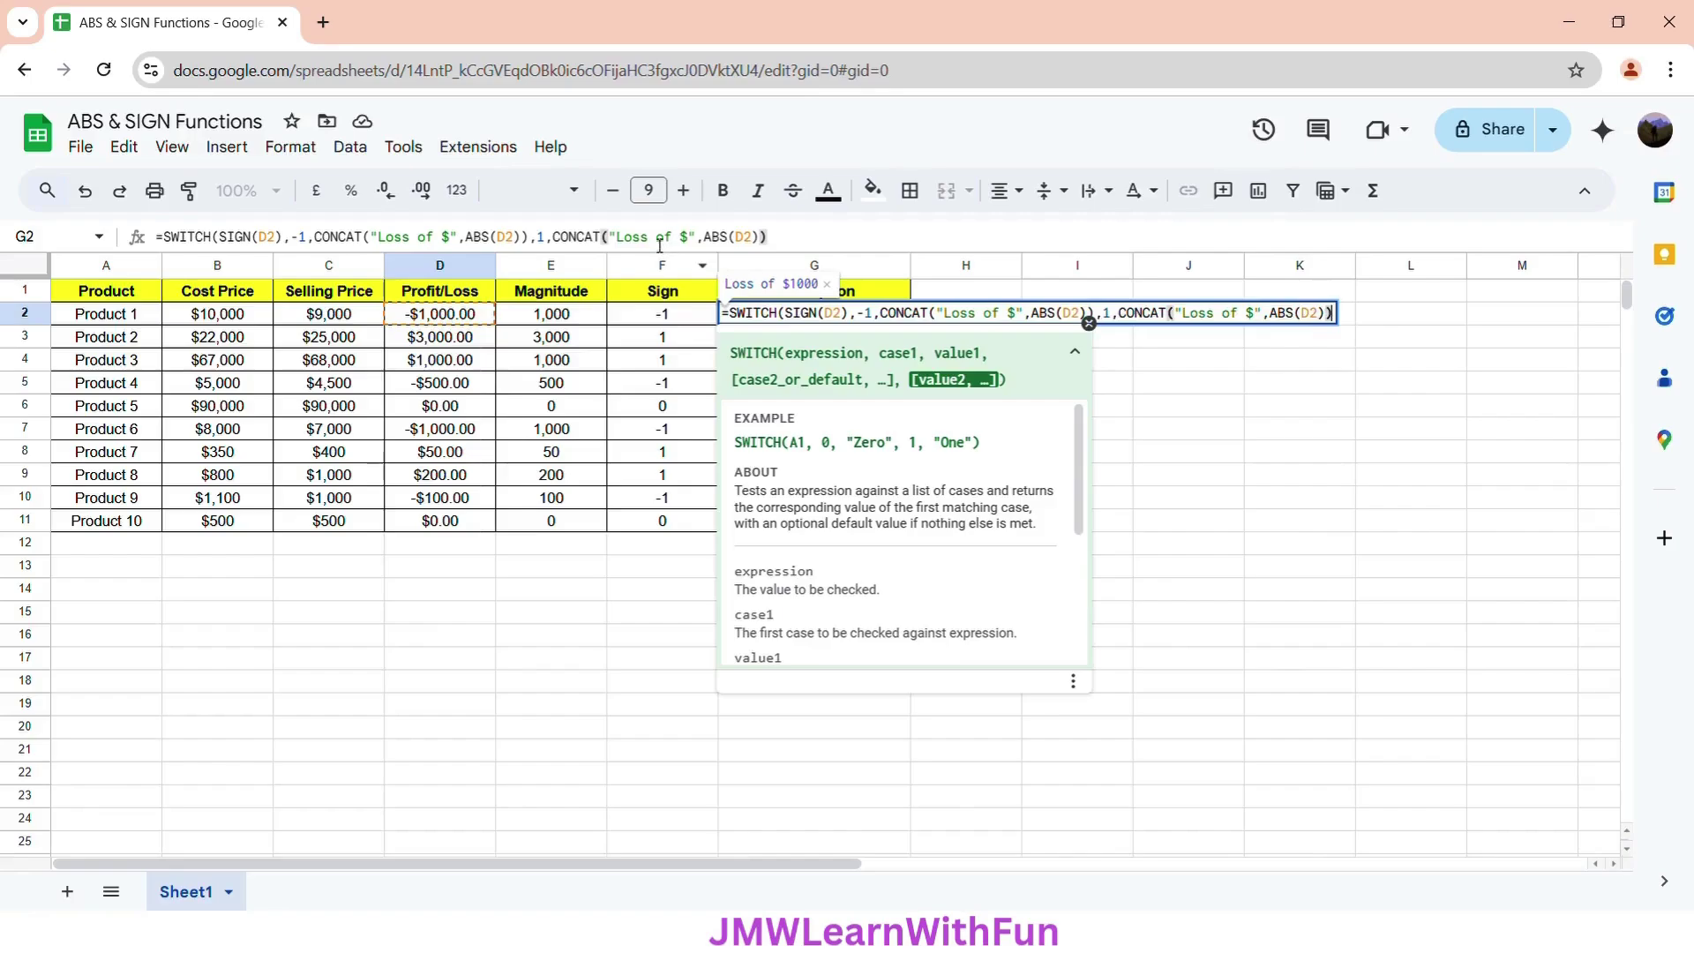
Change the text in the second case's CONCAT from "Loss of $" to "Profit of $".
left_click_drag(641, 238, 628, 245)
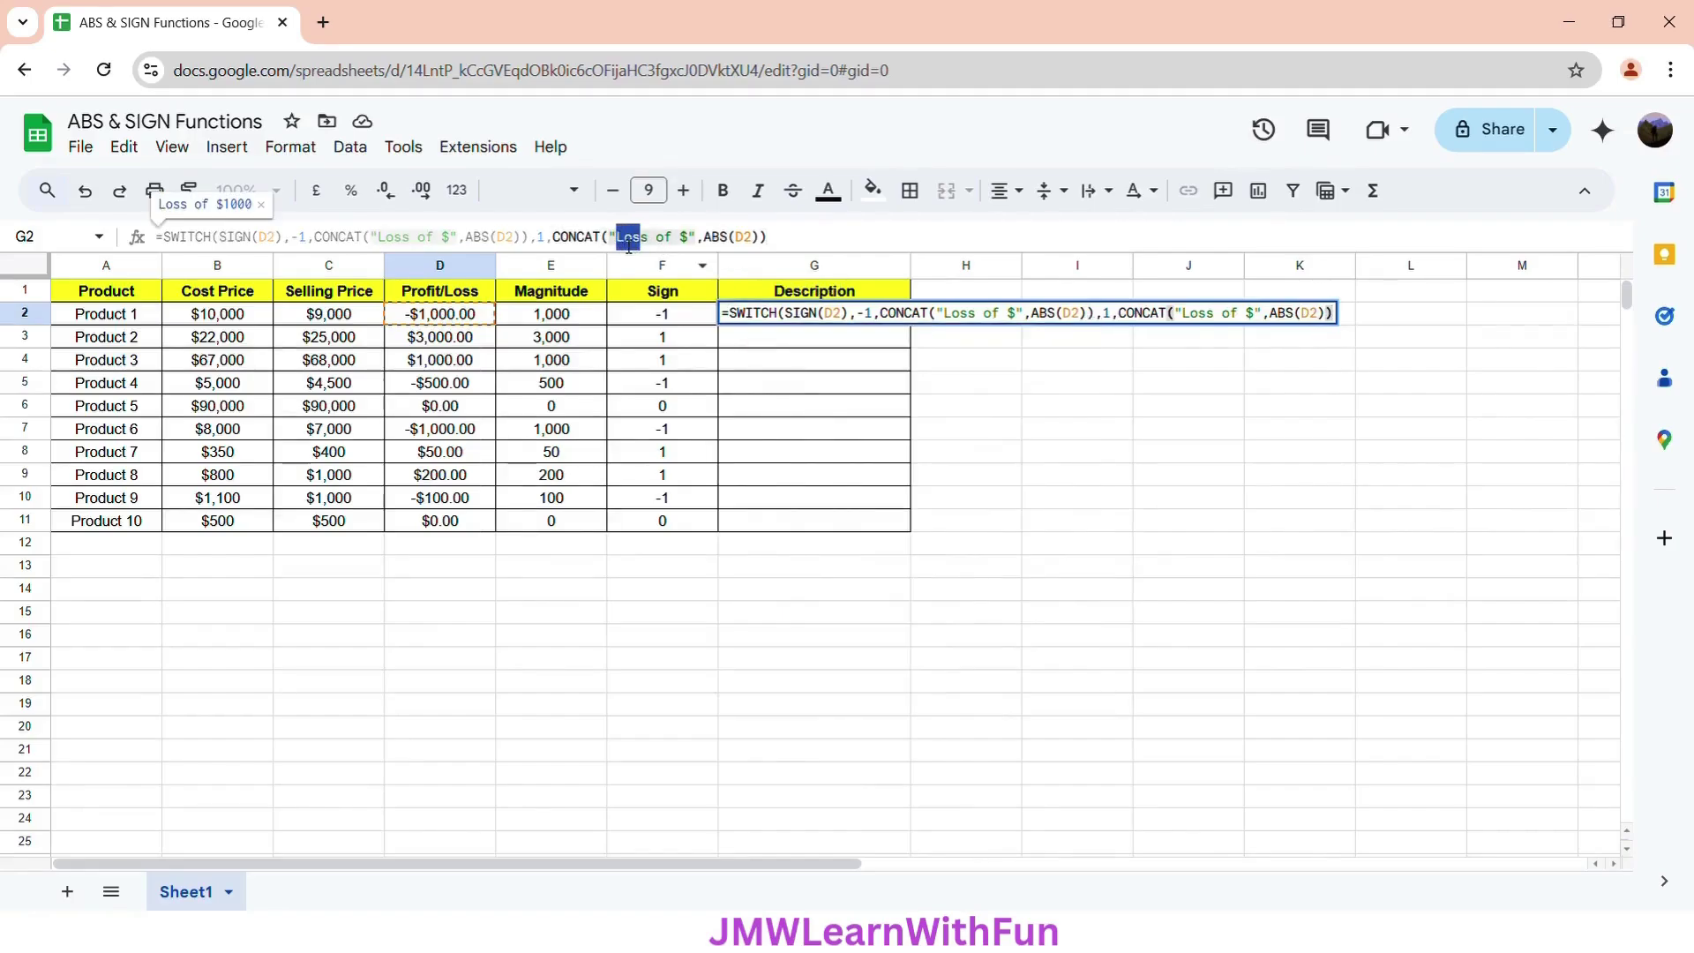
key("BackSpace")
key("Delete")
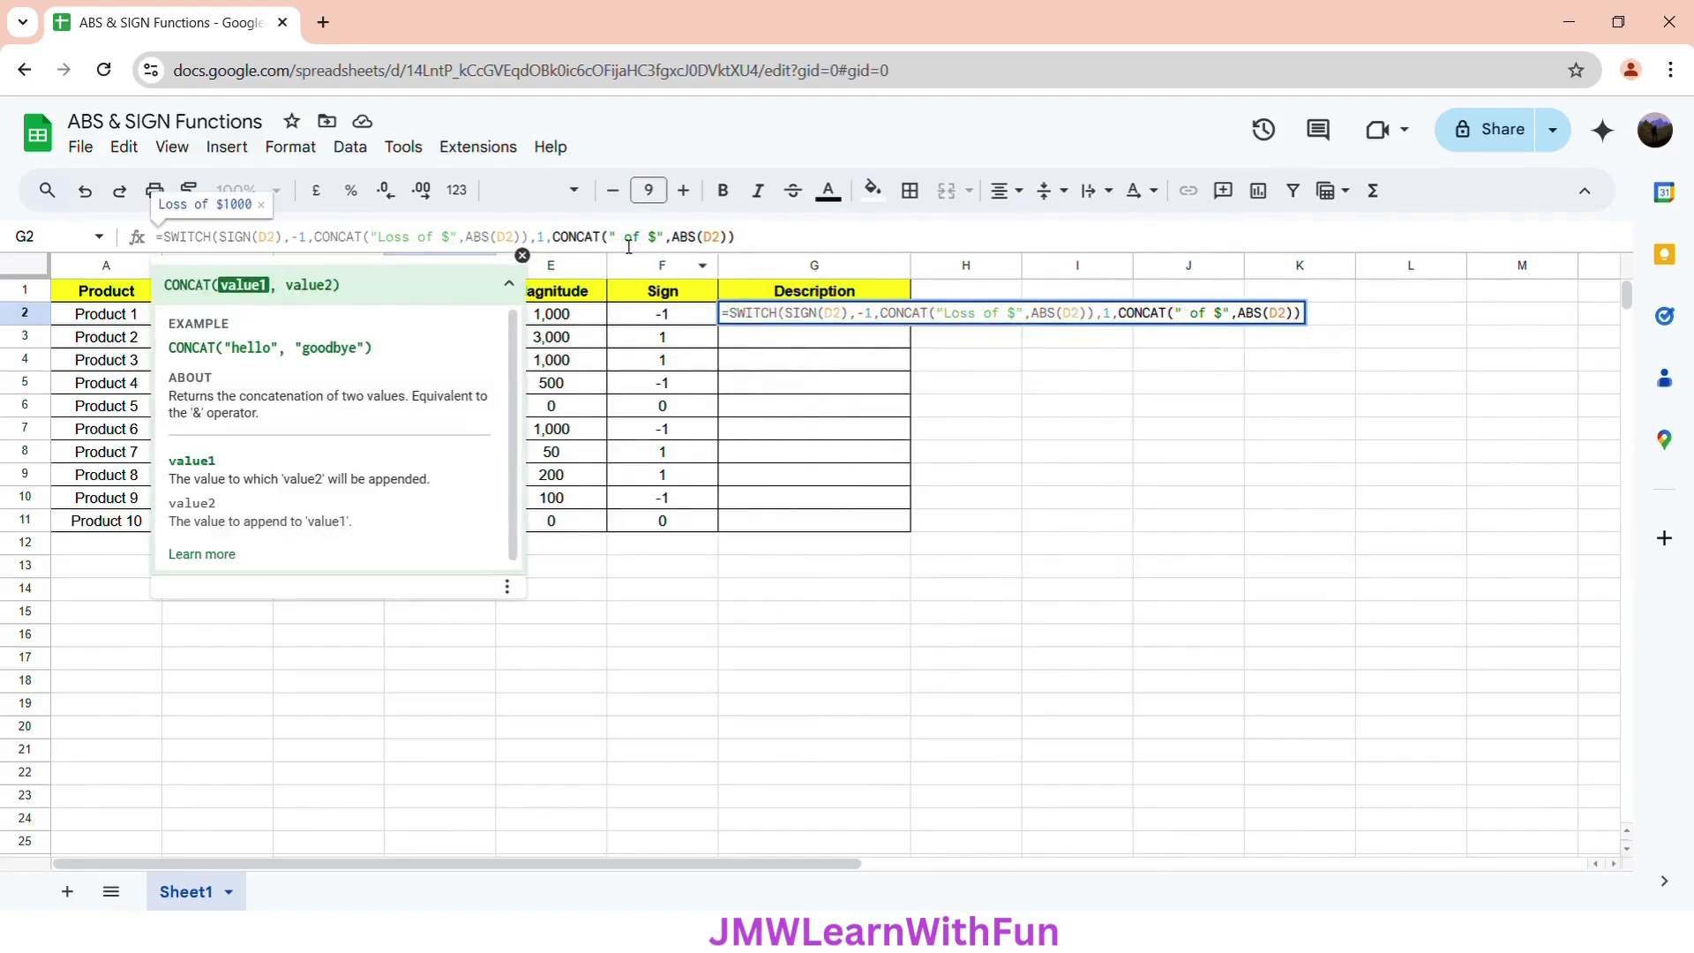
type("Profit")
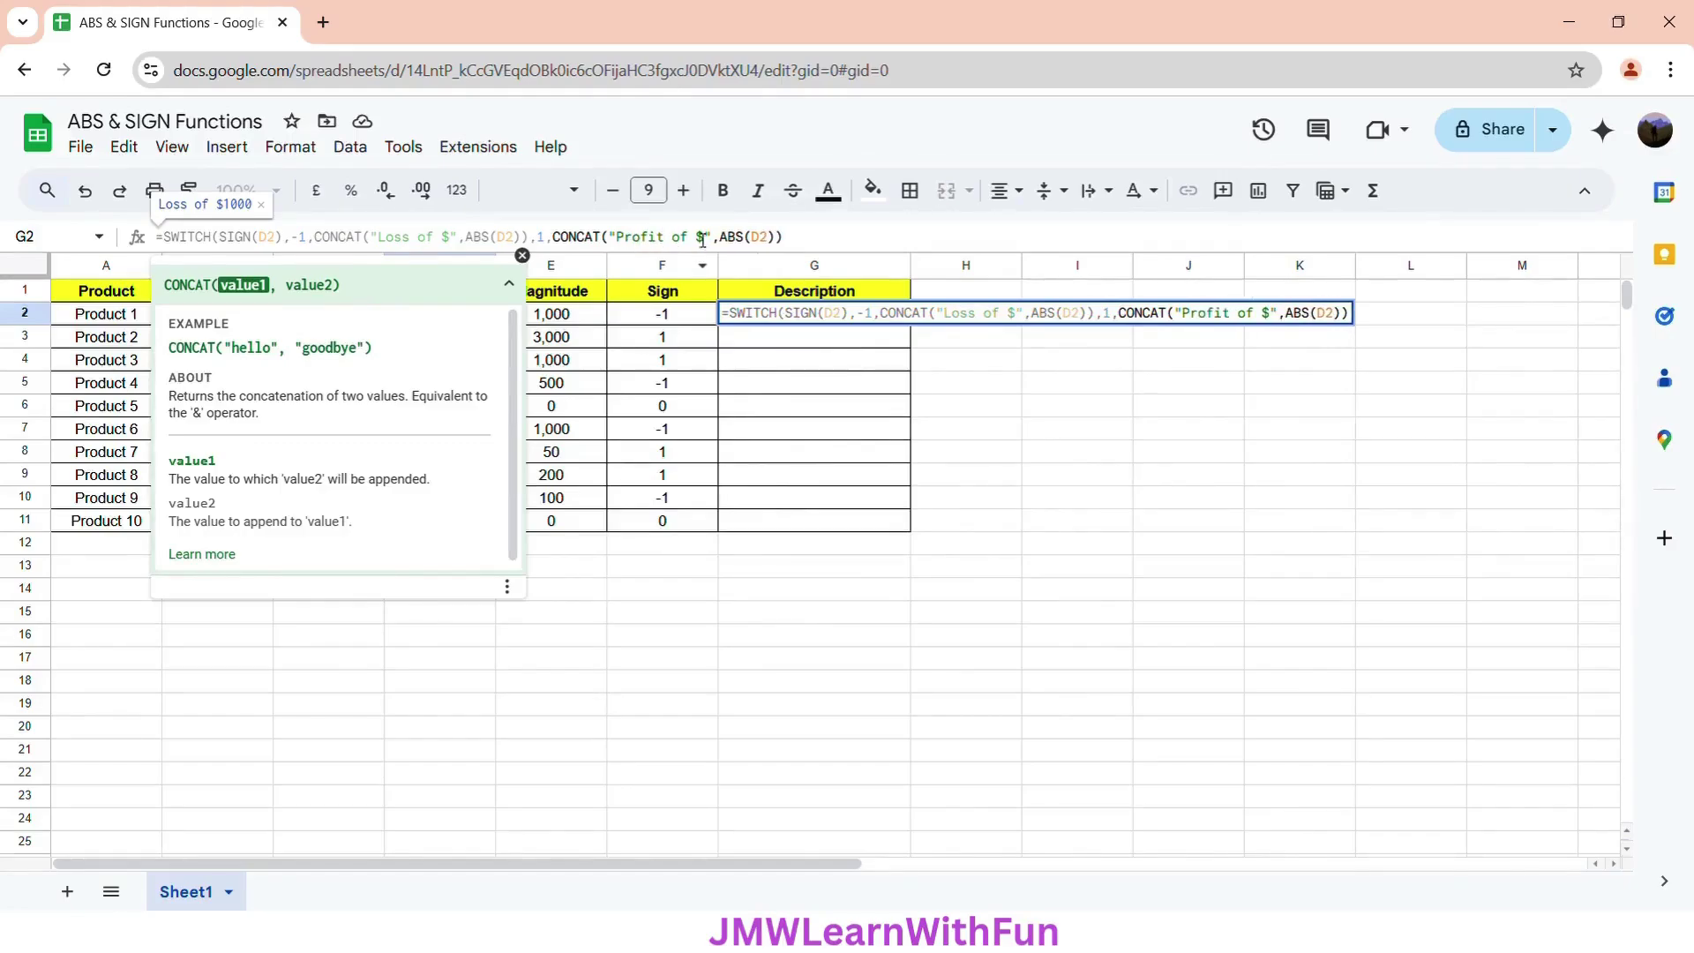
Add 0 as the third SWITCH case, with the text "No net Profit or Loss" as its value.
left_click(785, 240)
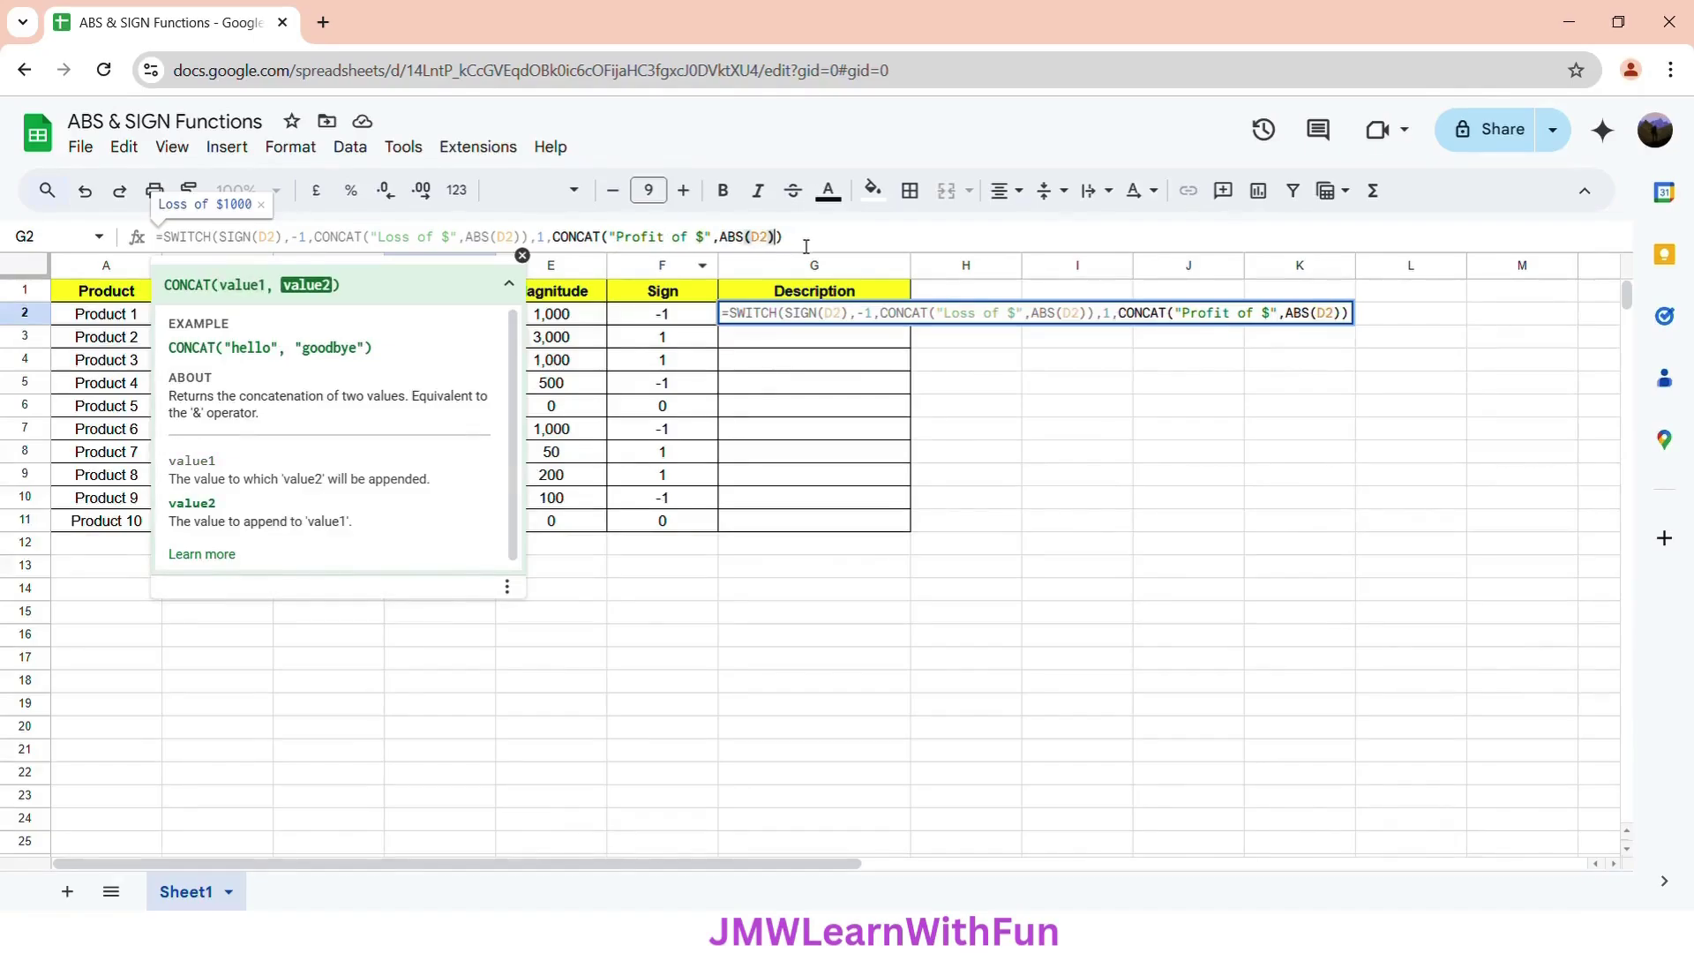
left_click(792, 246)
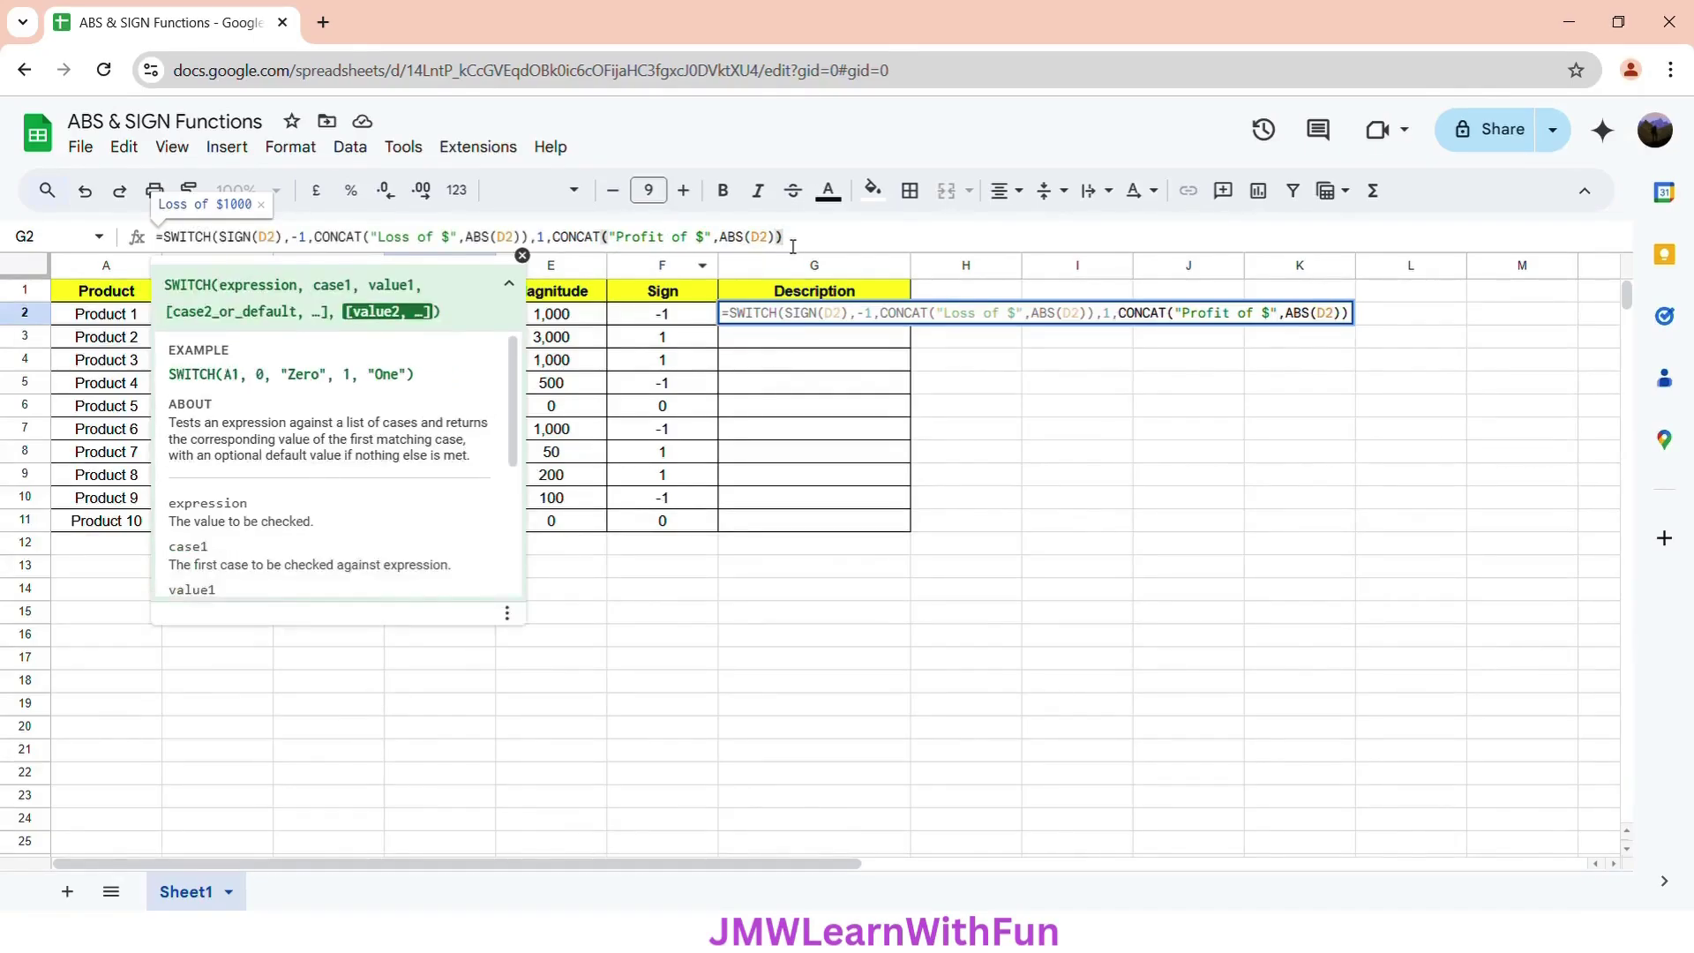
type(",")
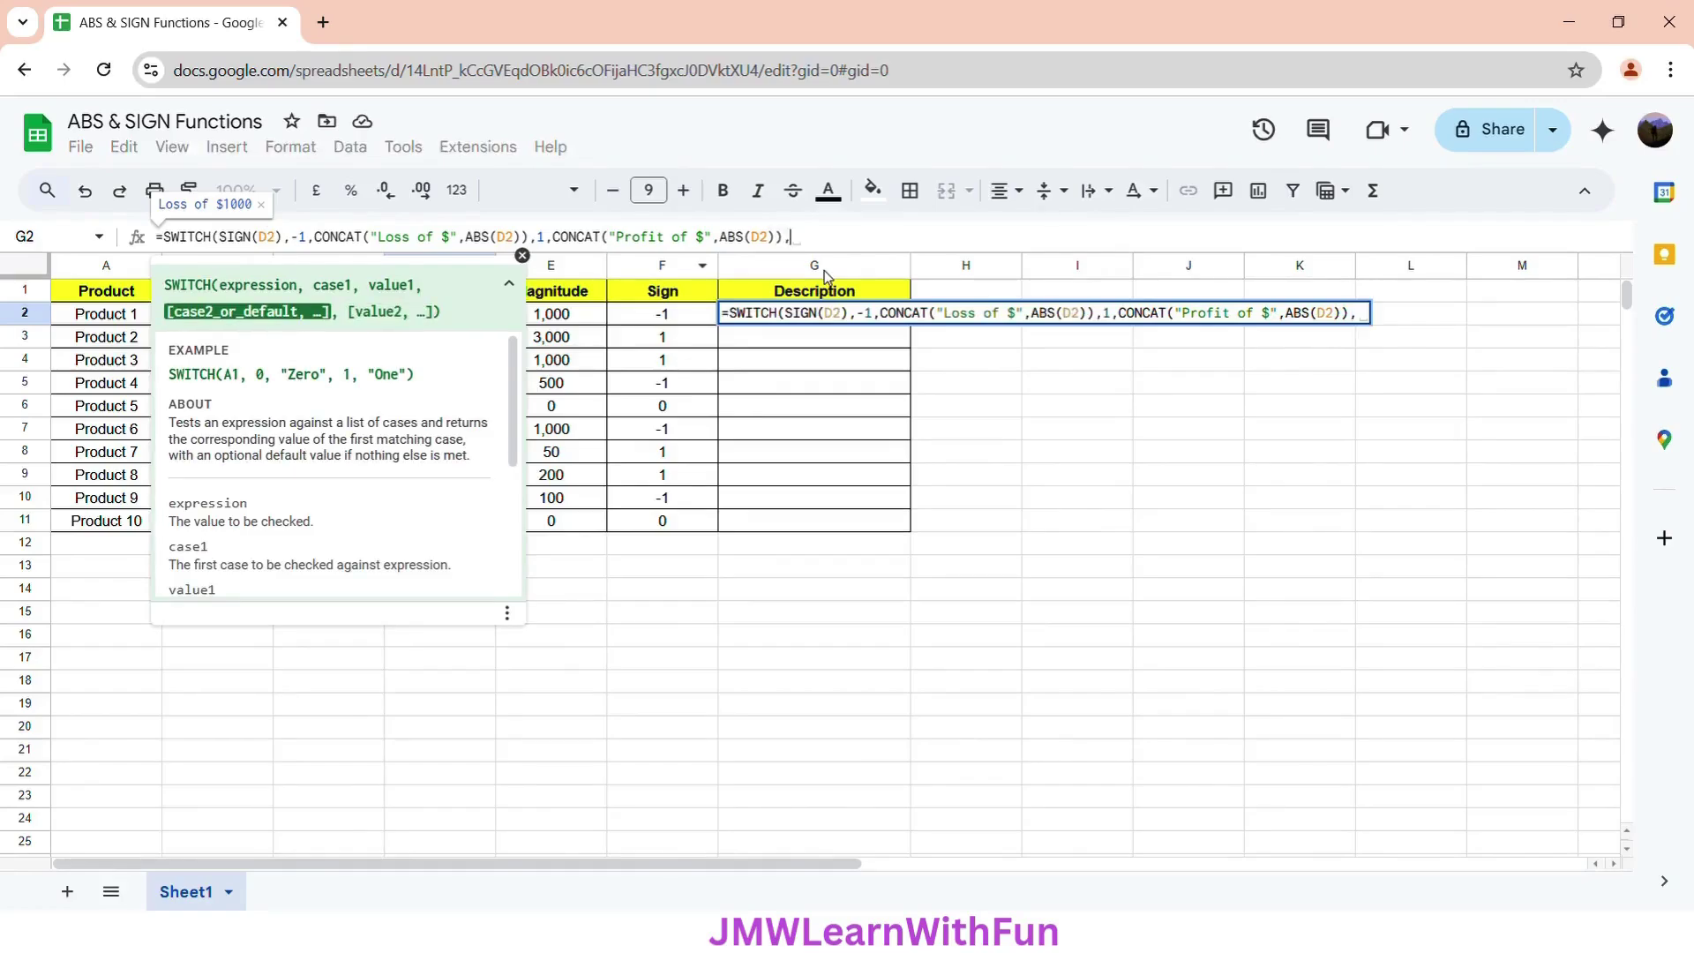
type("0")
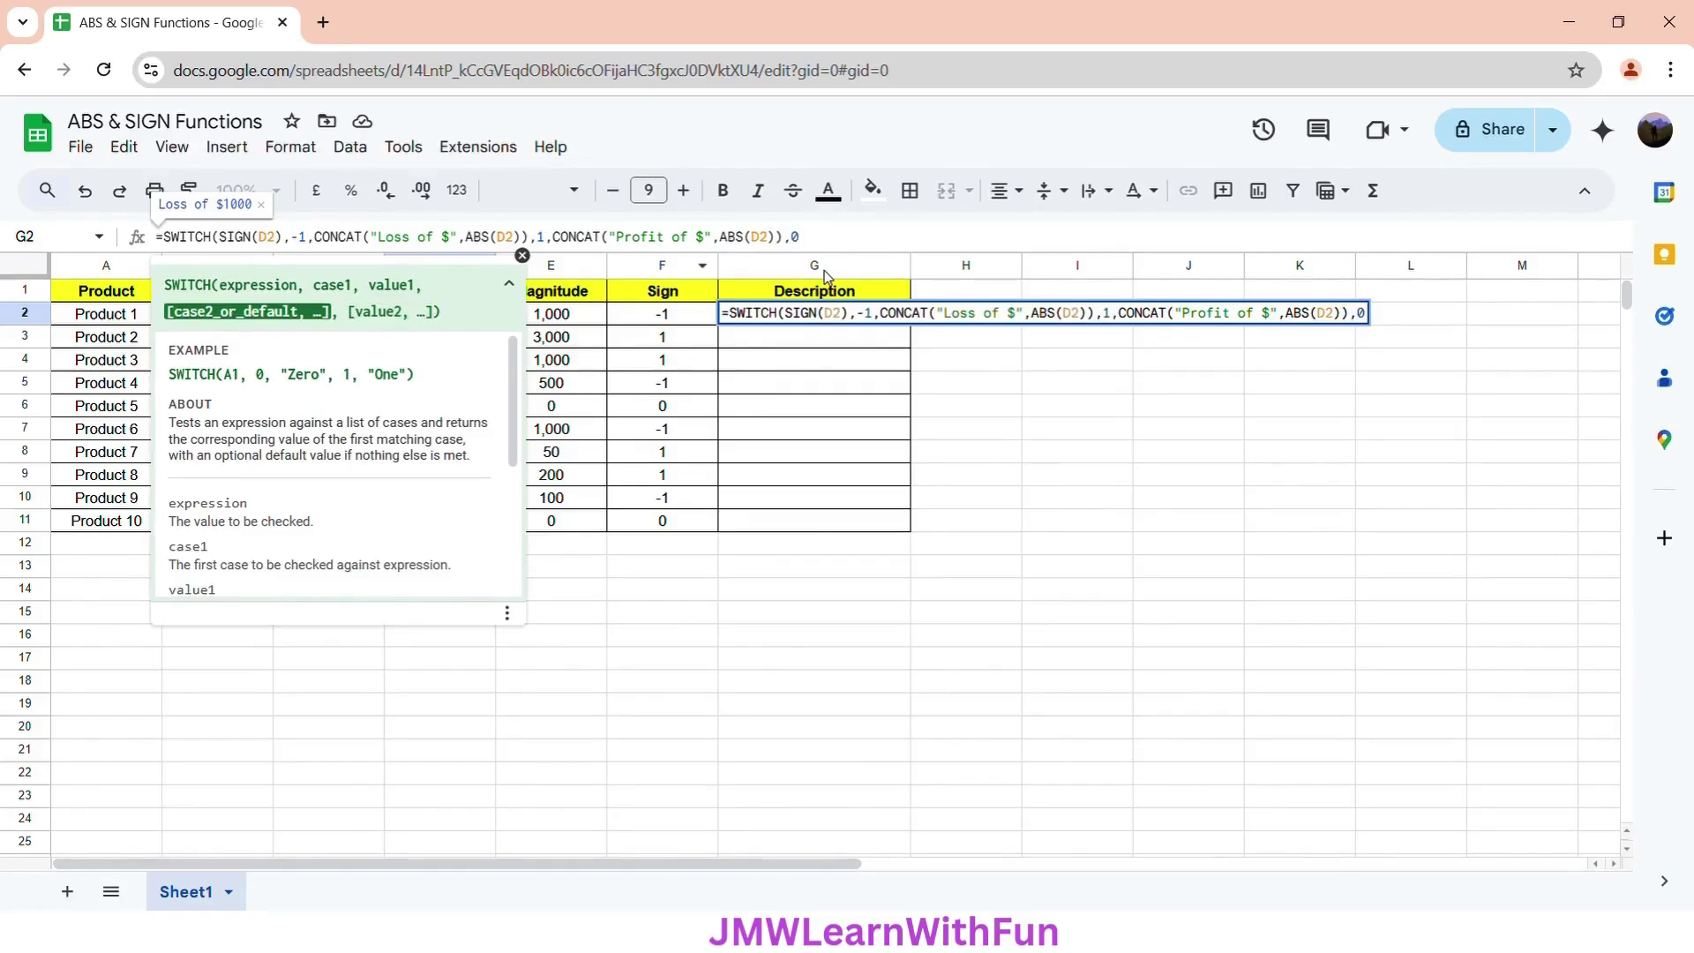
type(",")
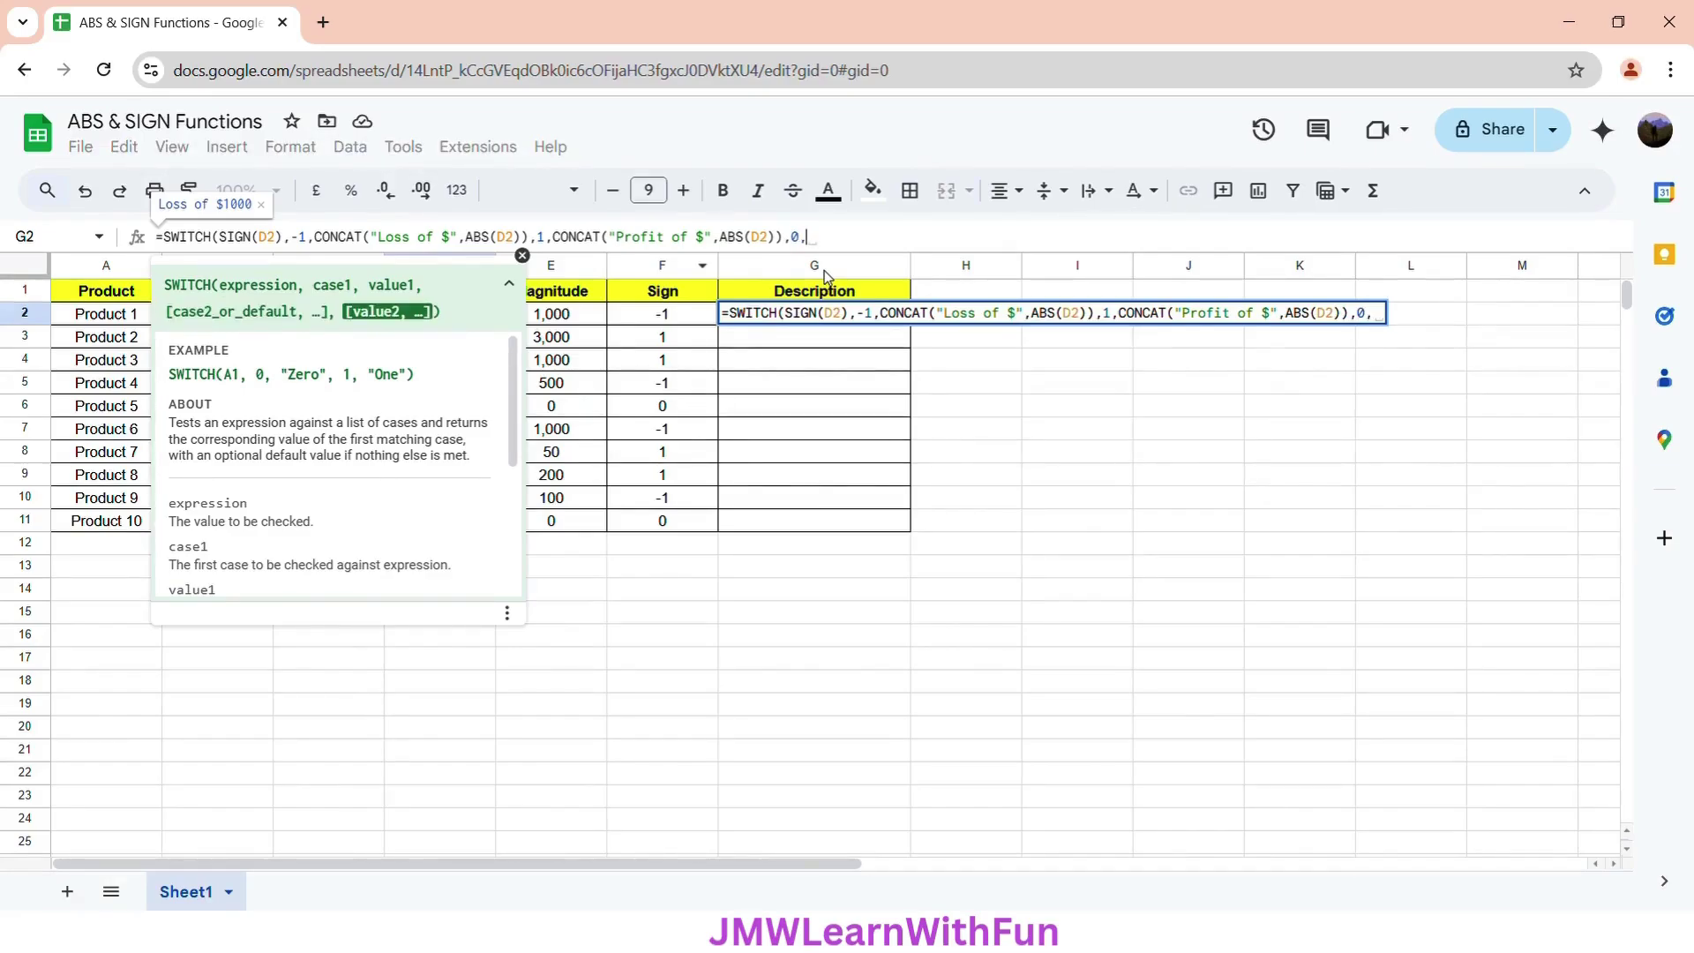
type("\"\"")
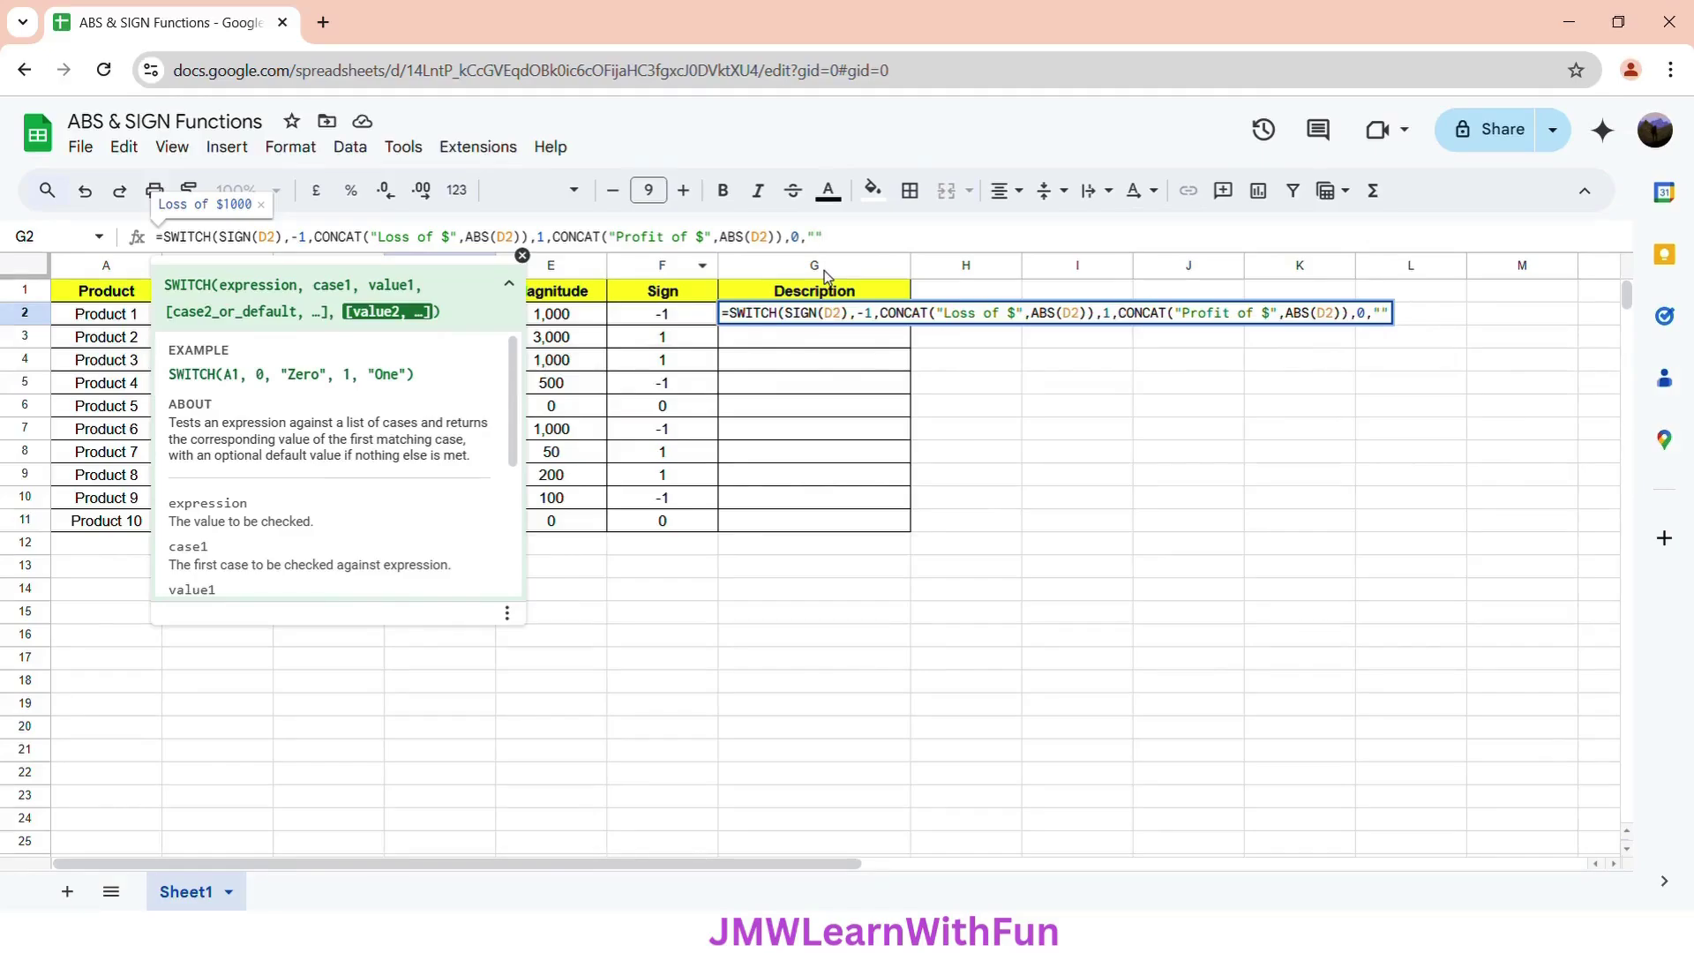
type("No net P")
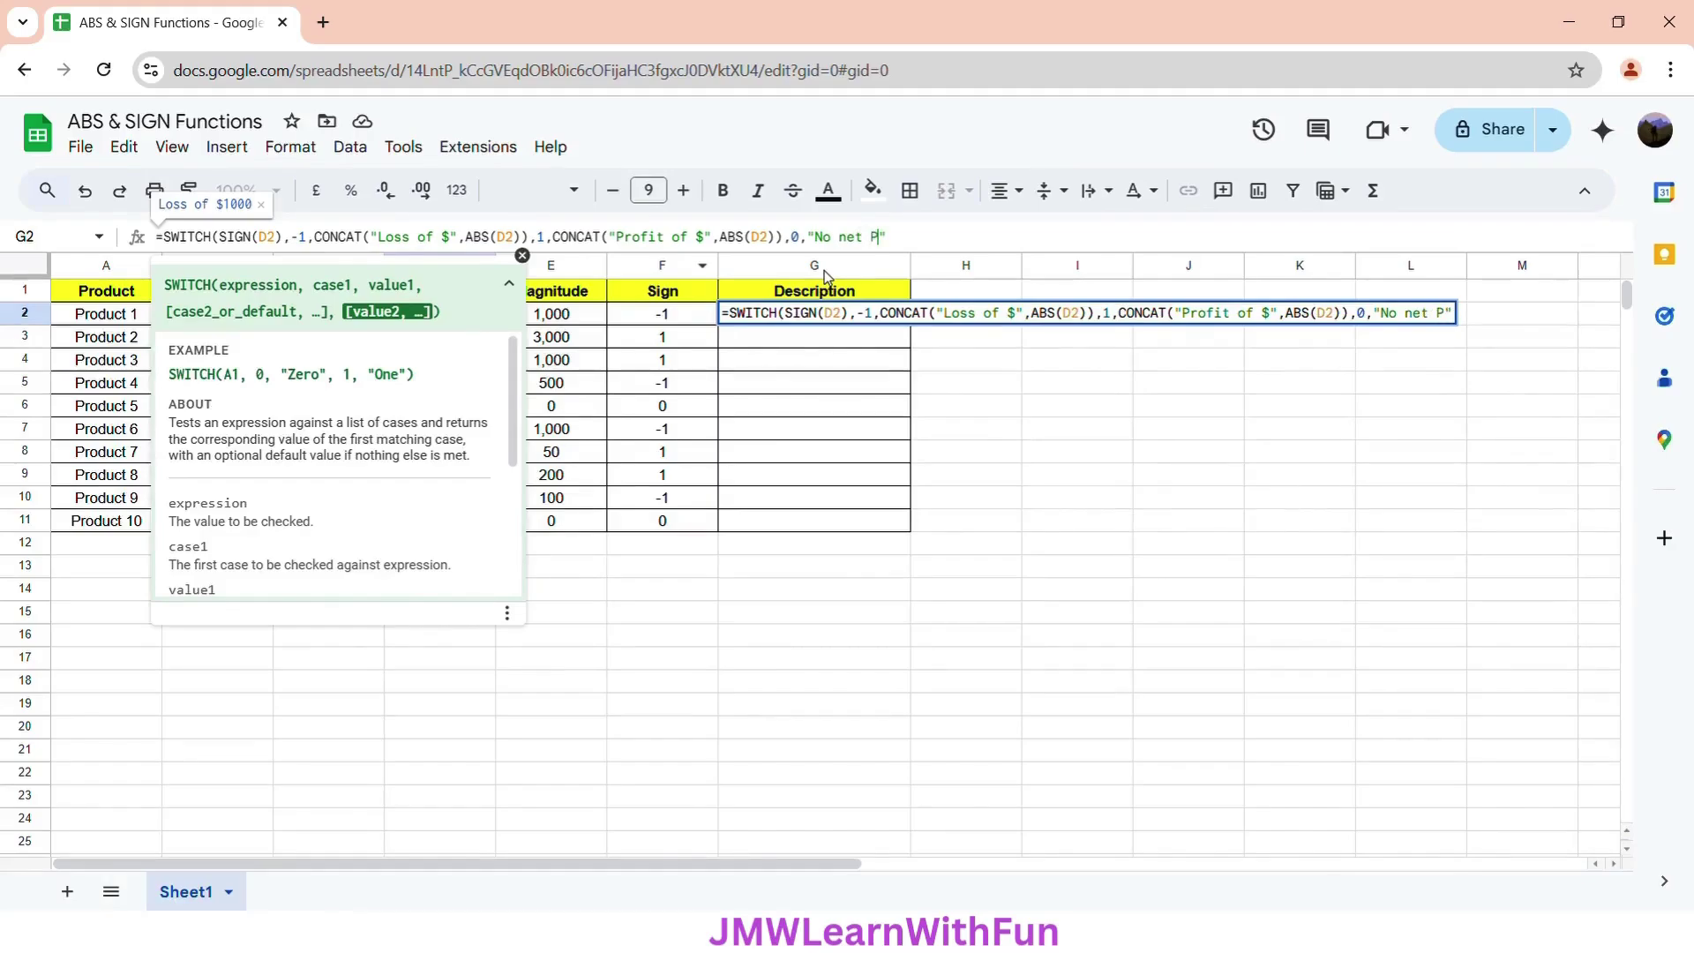
type("rofit or ")
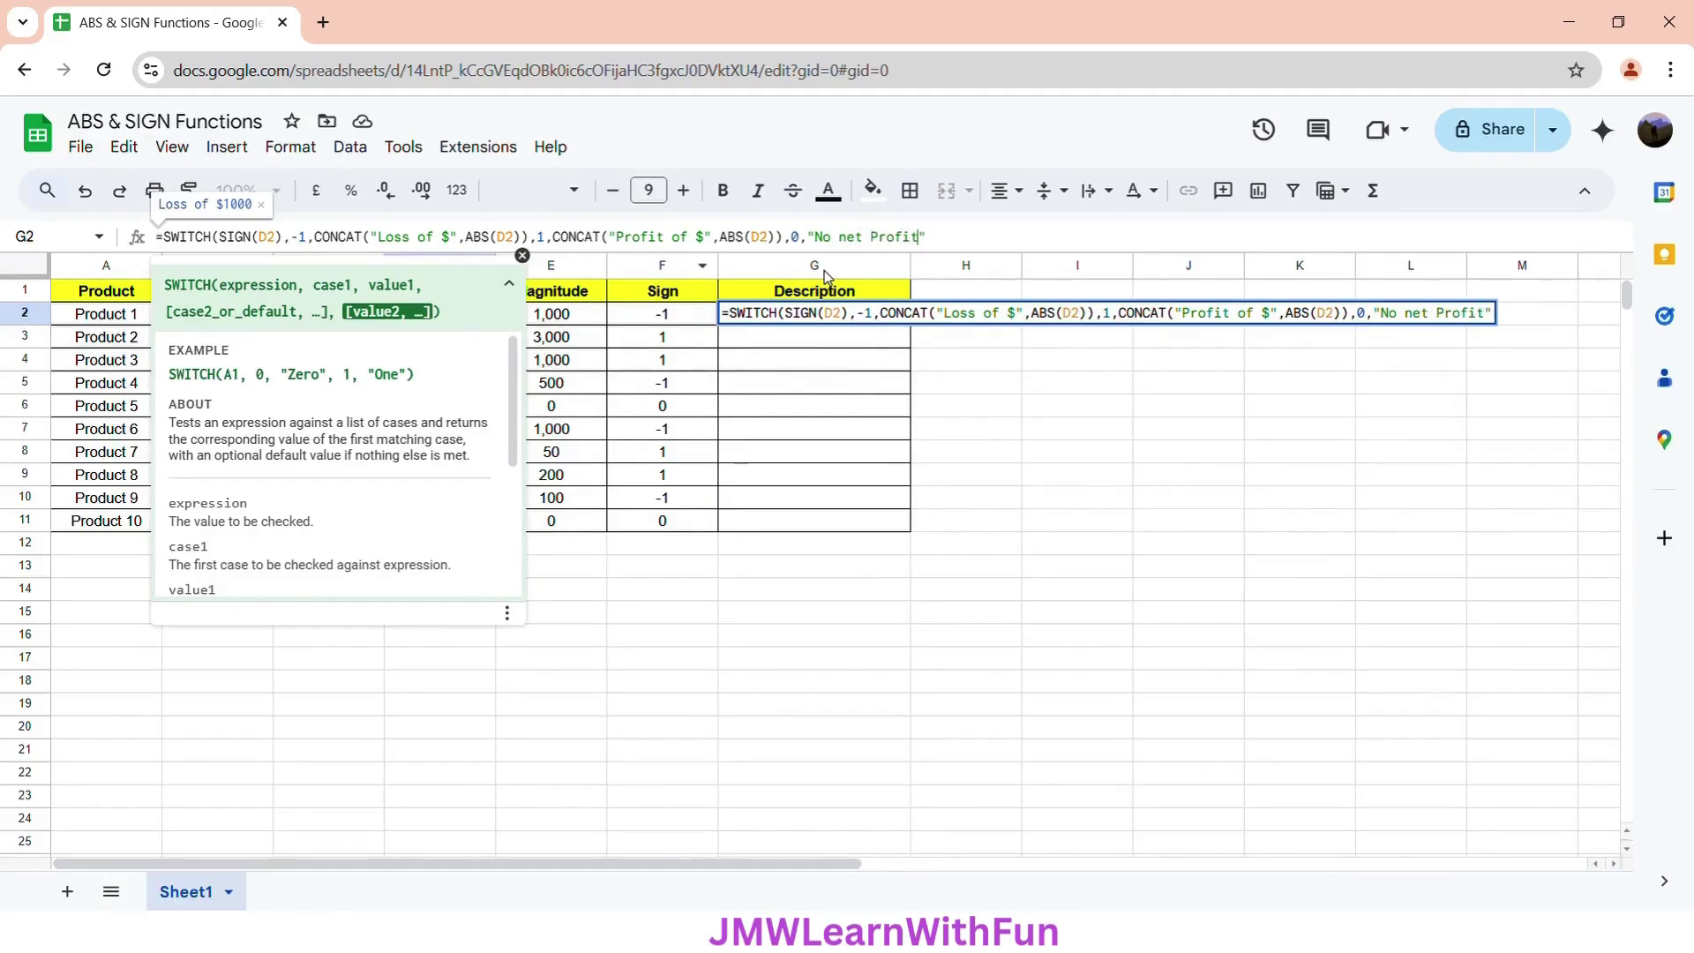
type("Loss\"")
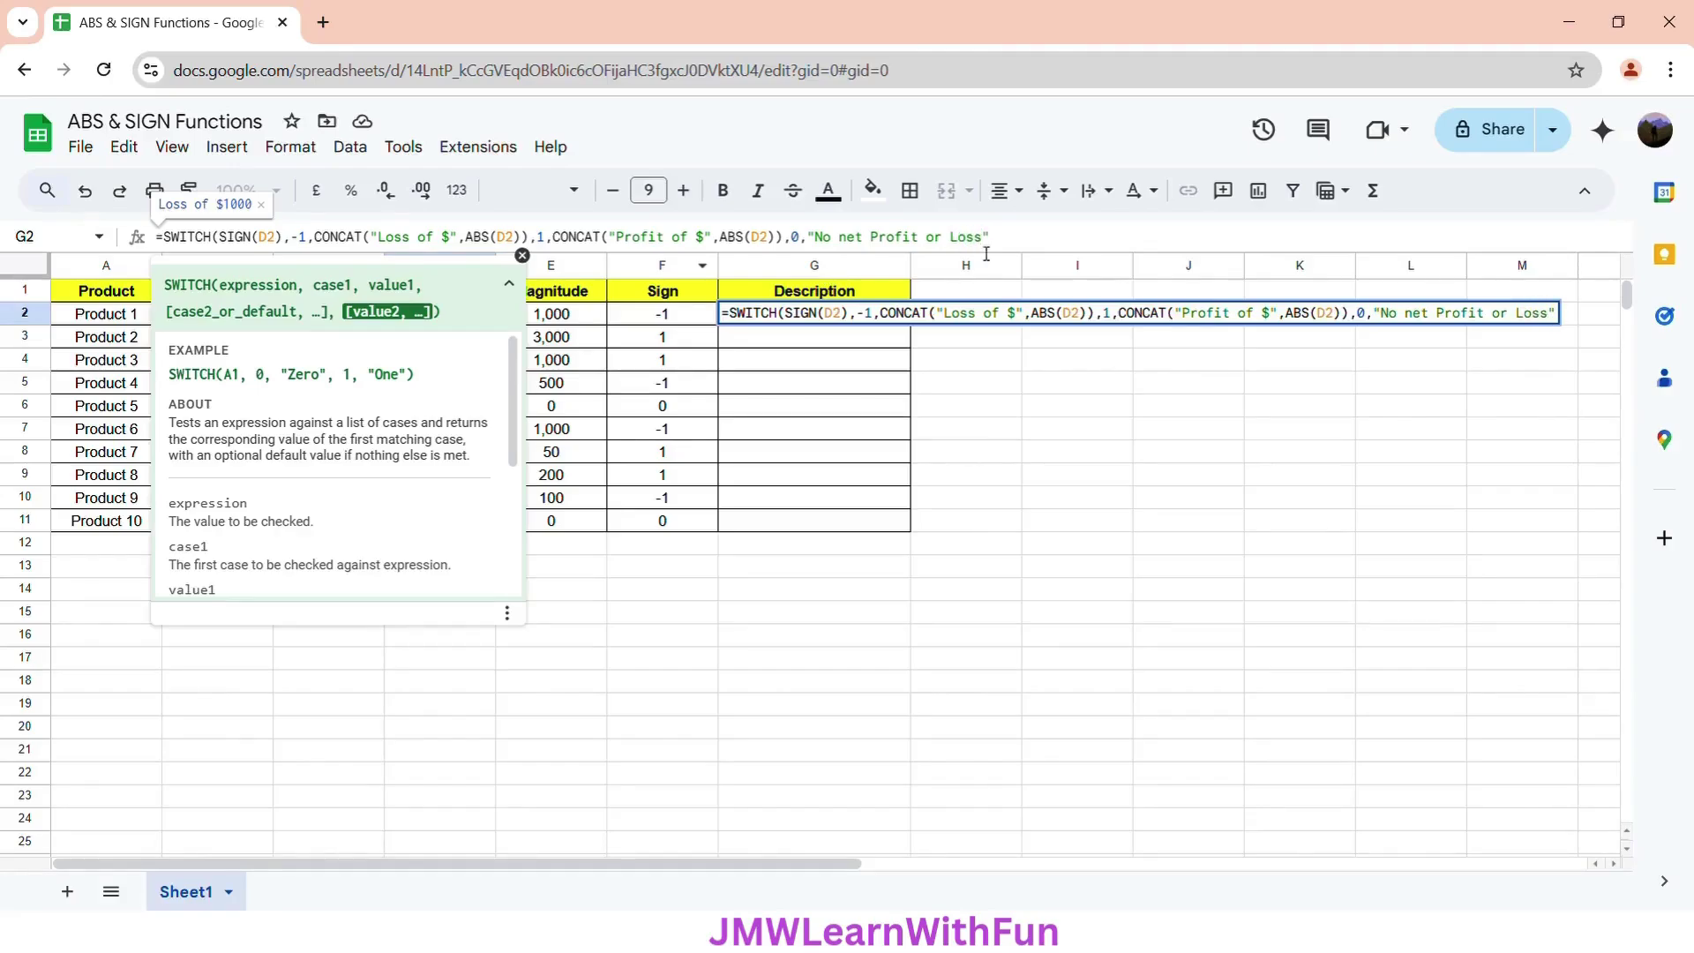
Complete the SWITCH formula in G2 and accept the suggested auto-fill for the rest of the Description column, G3 to G11.
type(")")
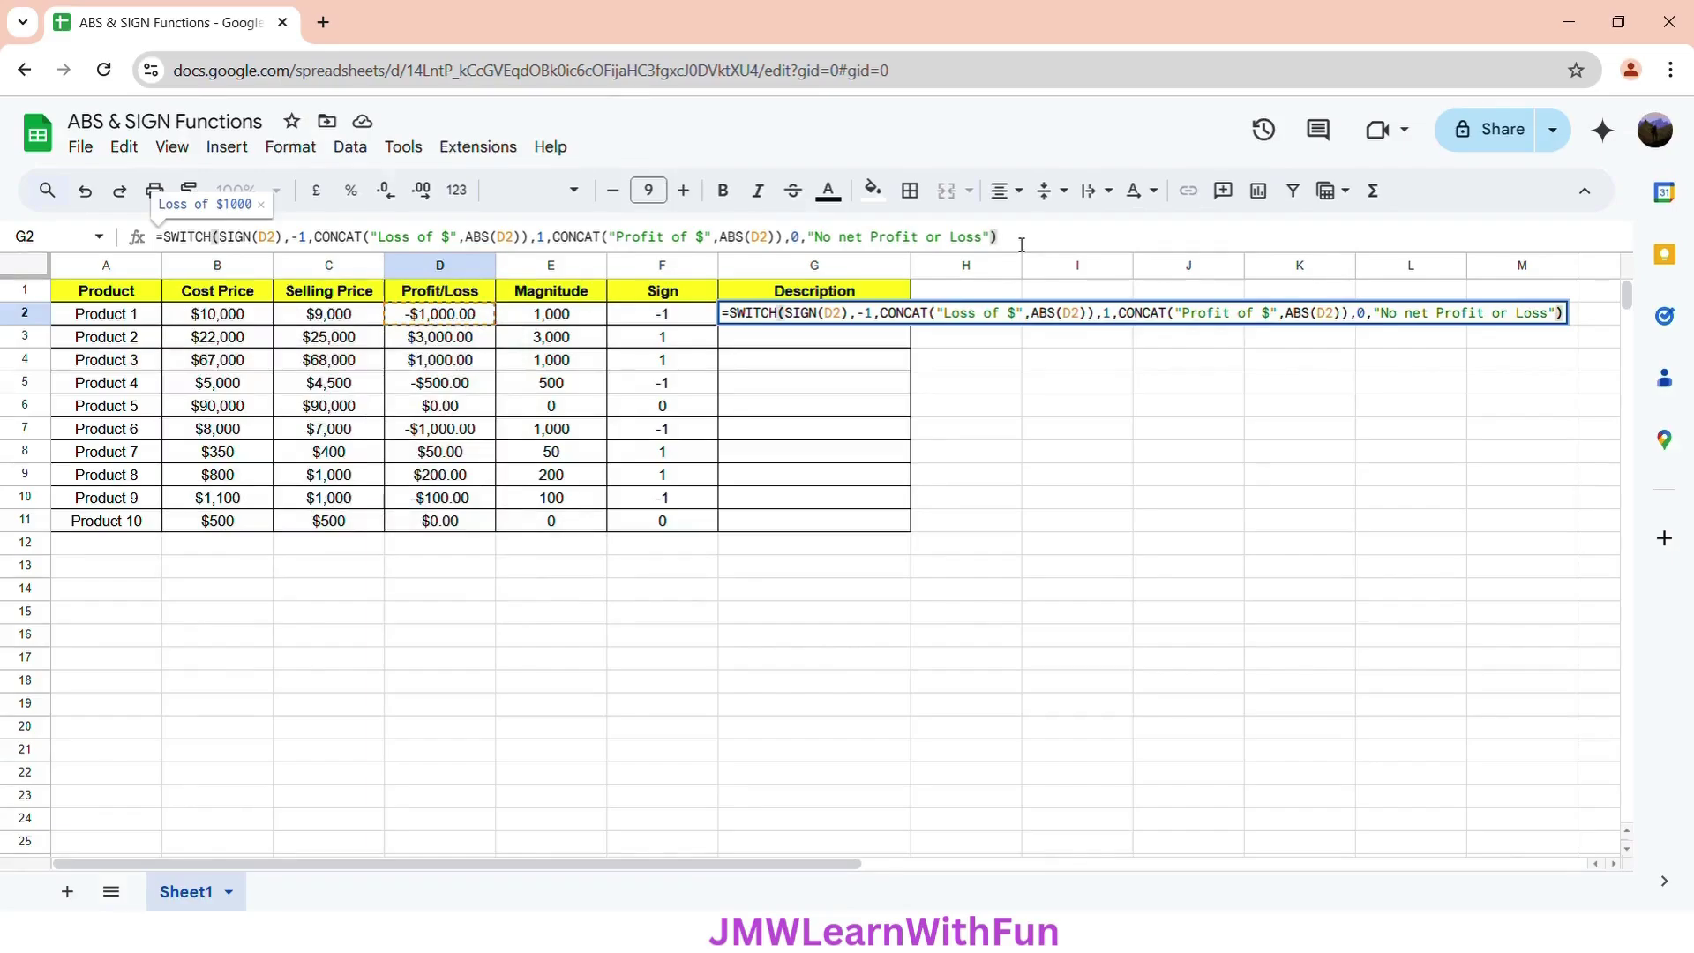
key("Return")
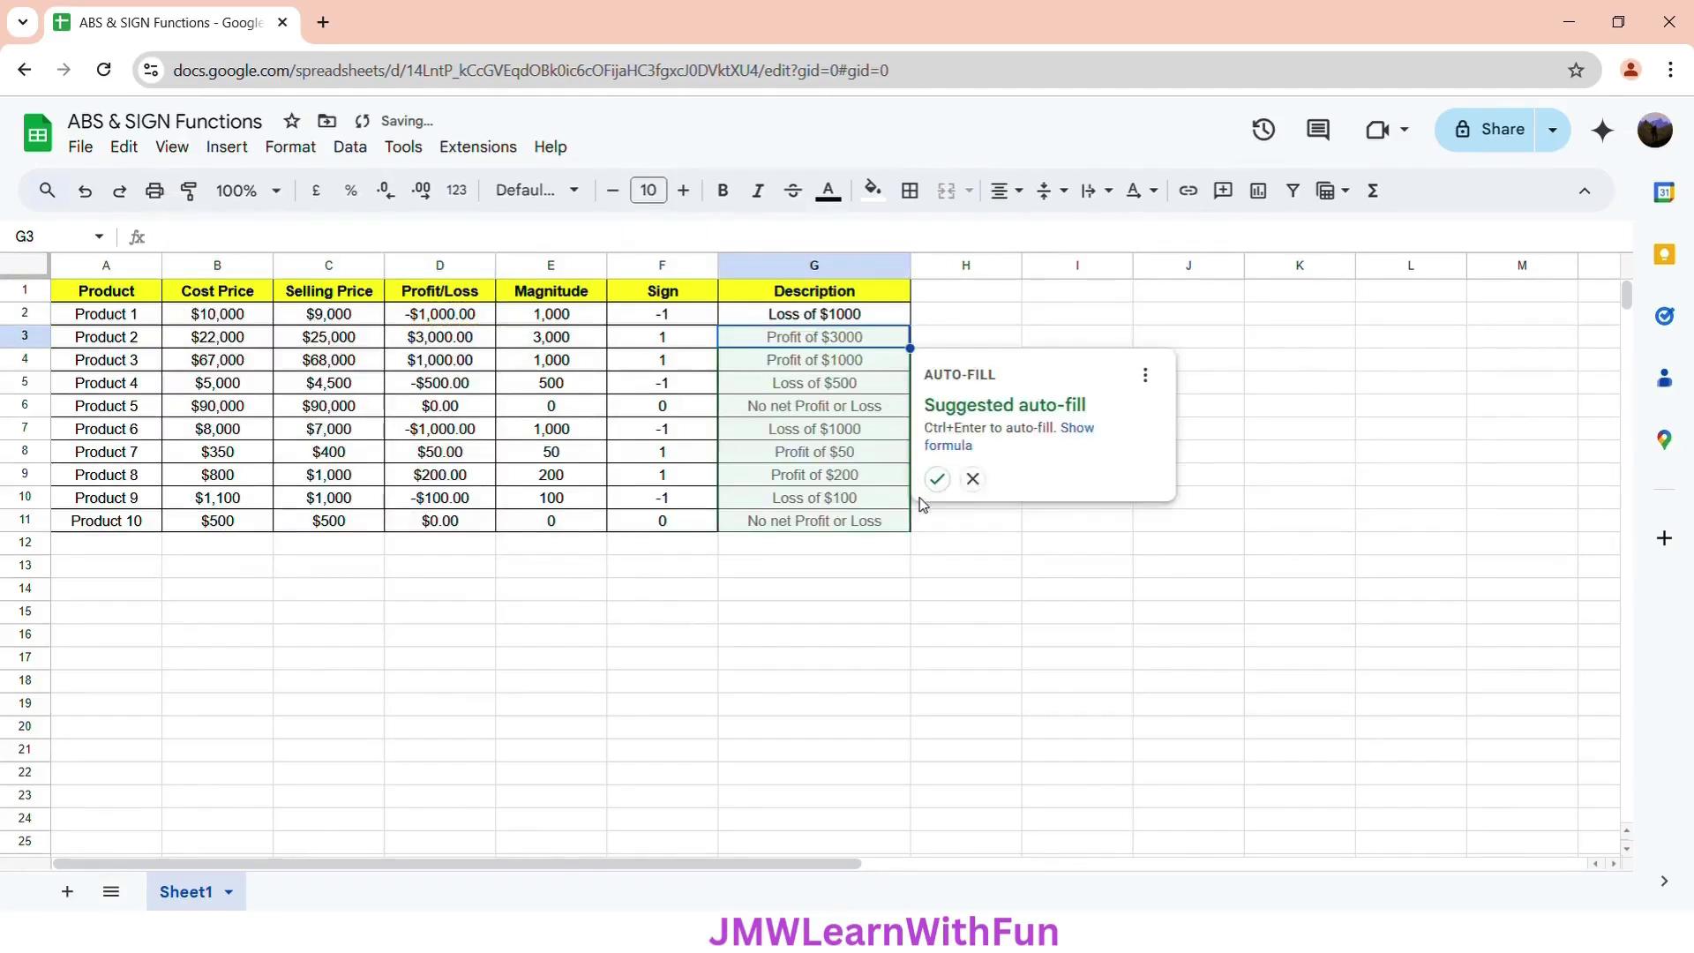
left_click(937, 479)
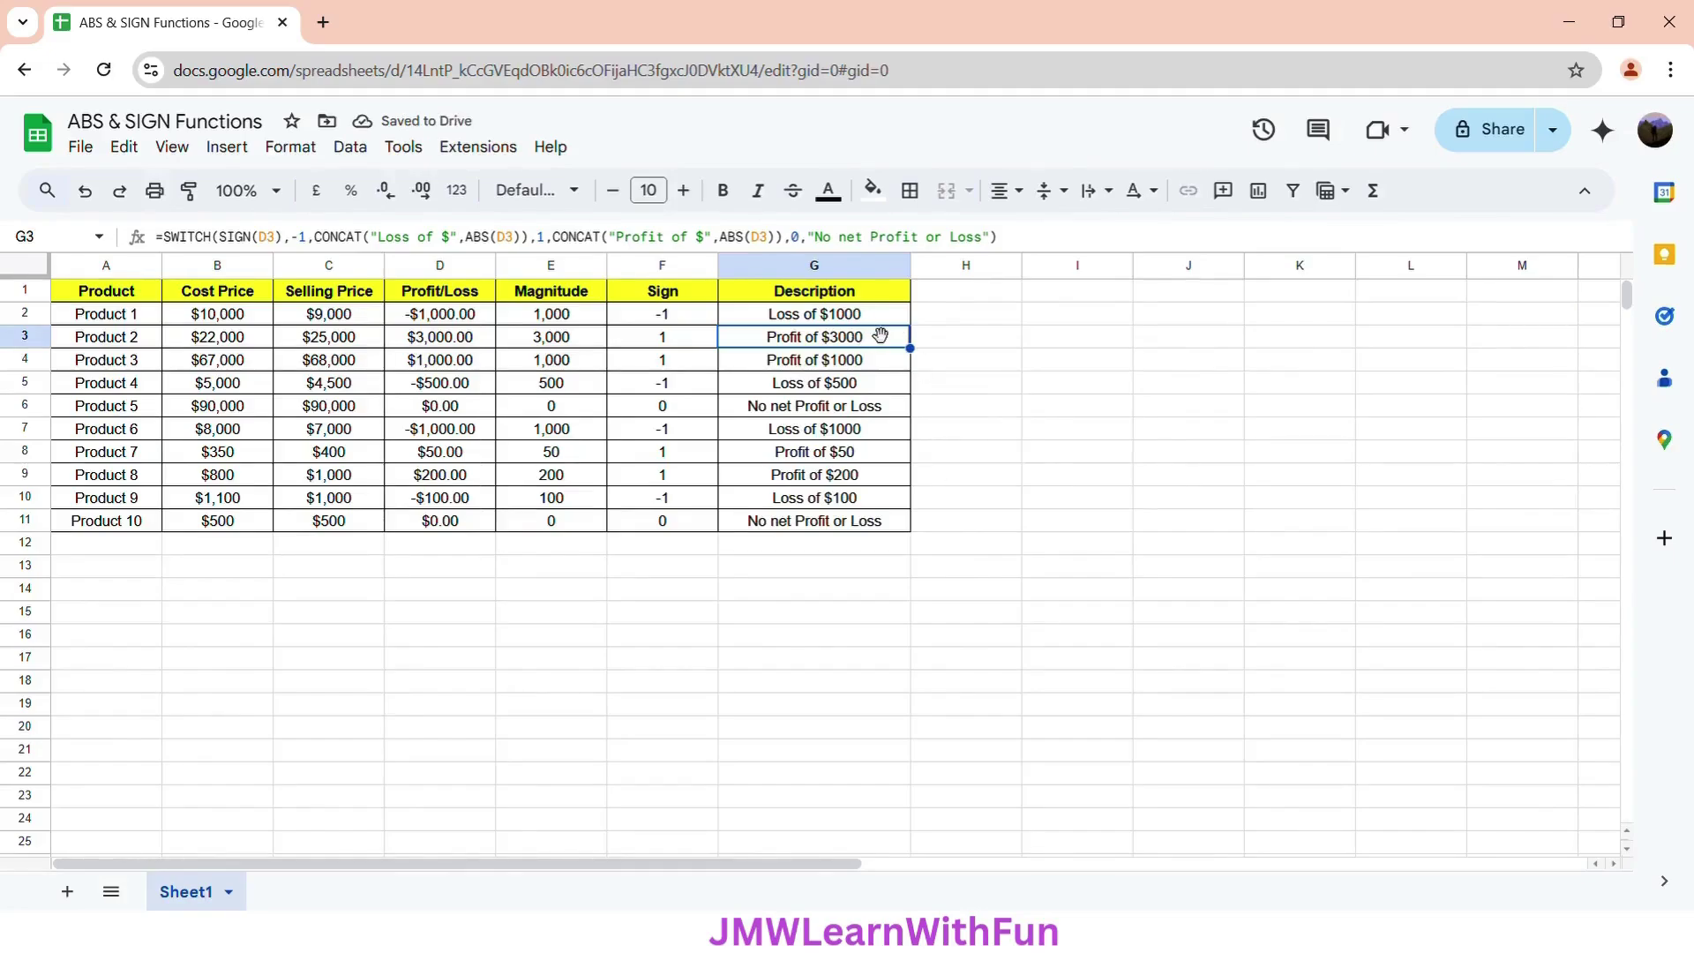
left_click(828, 322)
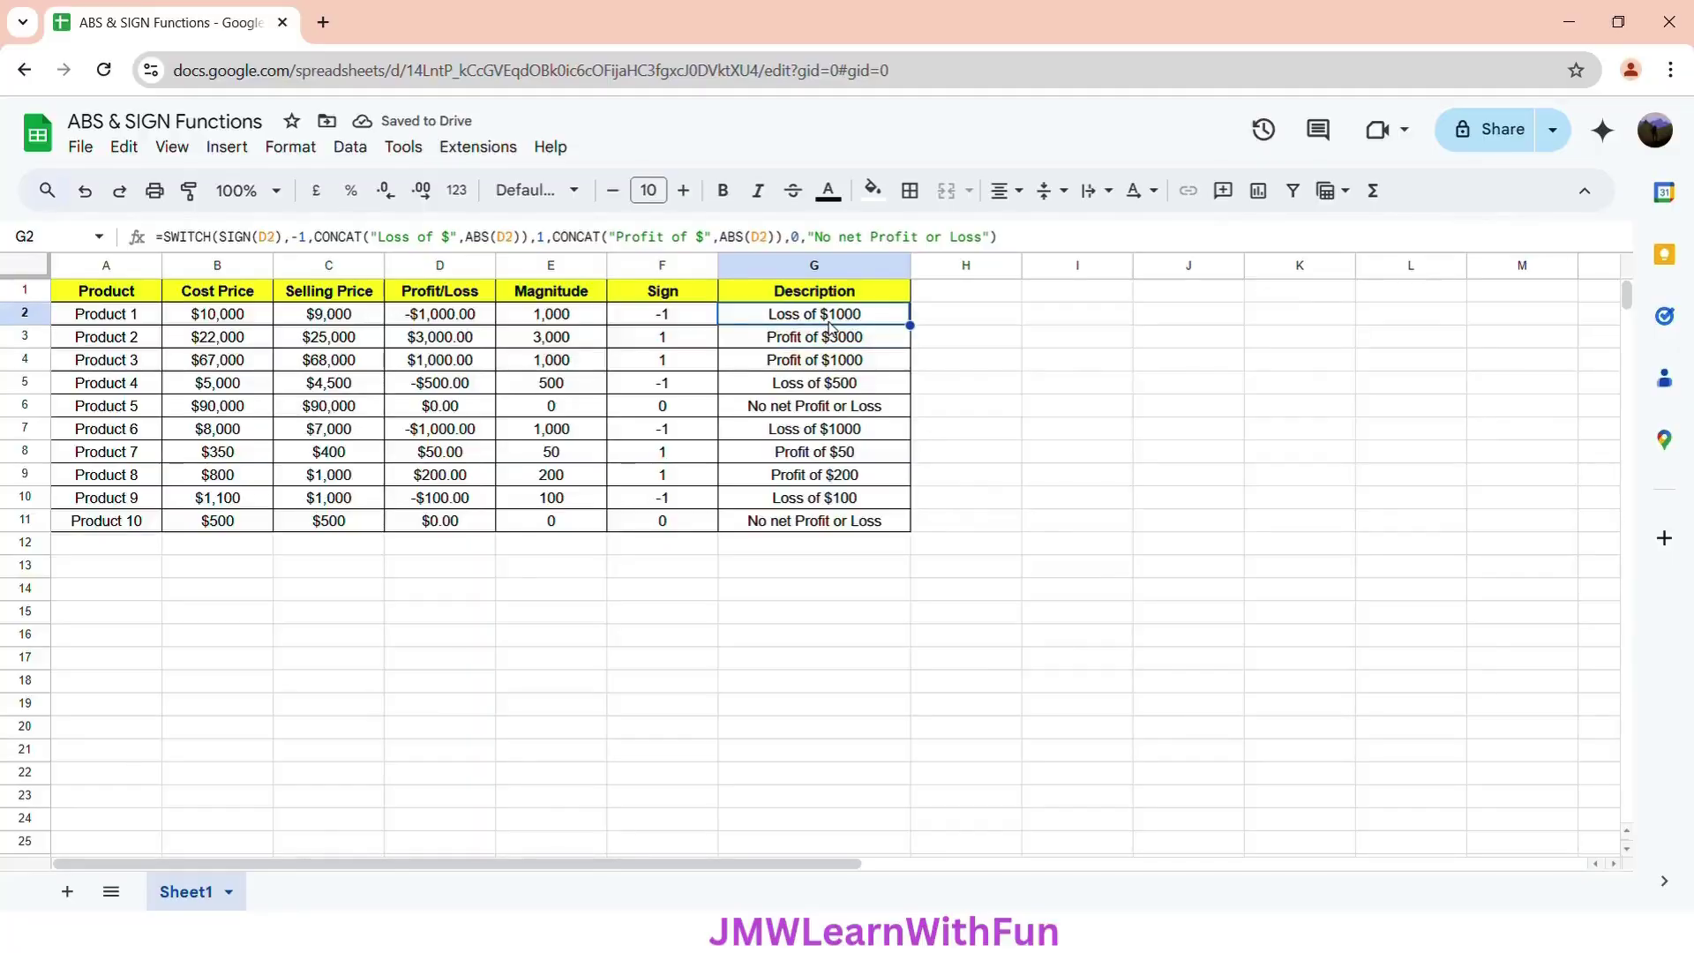